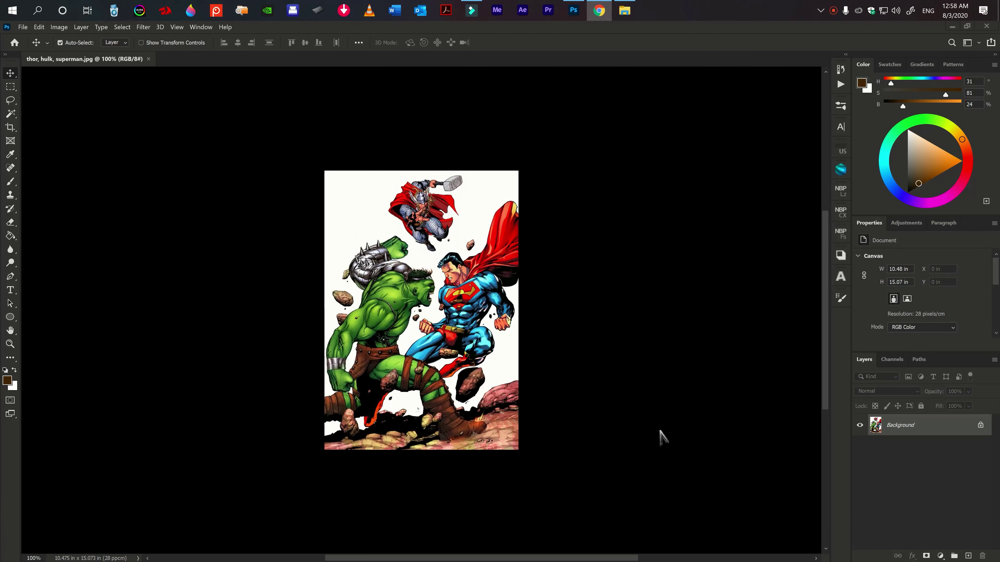
Duplicate the comic's Background layer into Layer 1 with Ctrl+J.
scroll(654, 425, up, 1)
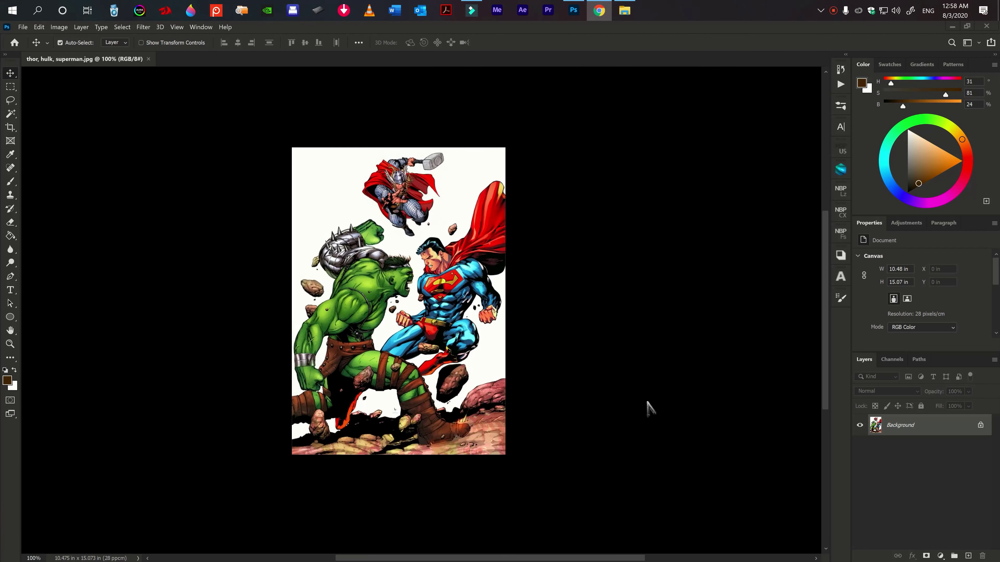
scroll(648, 409, up, 2)
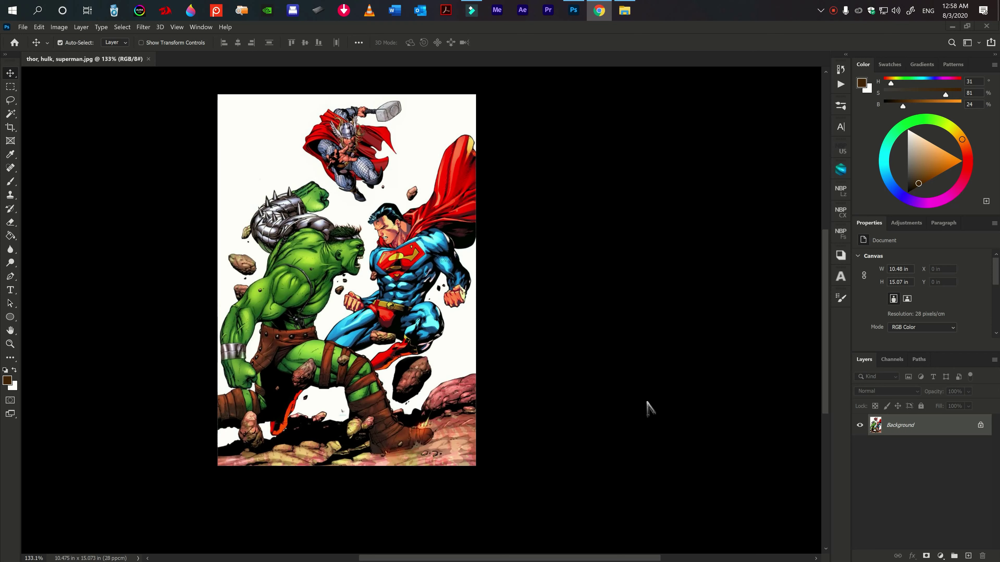
click(650, 407)
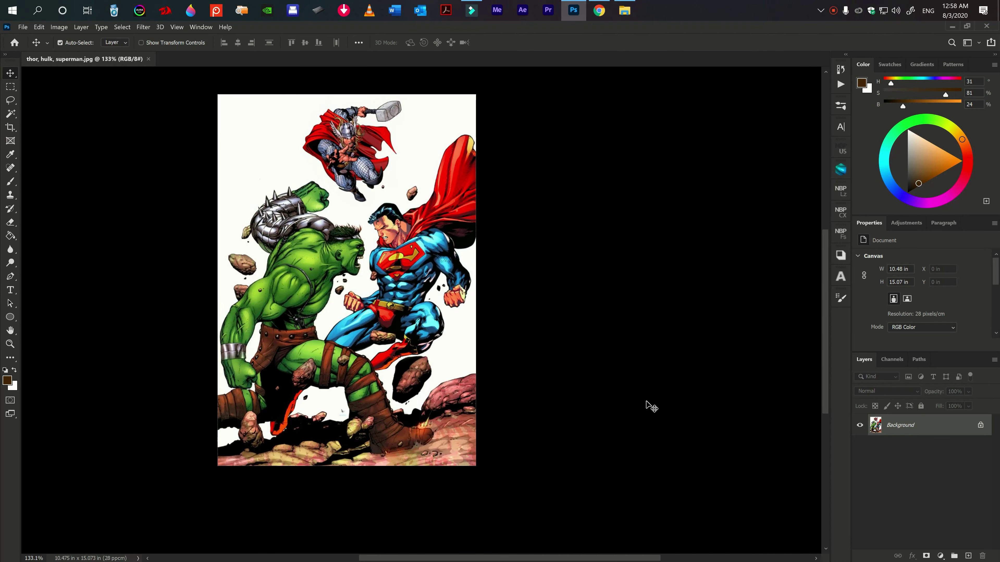
scroll(650, 407, up, 2)
scroll(696, 394, down, 1)
scroll(696, 394, down, 1)
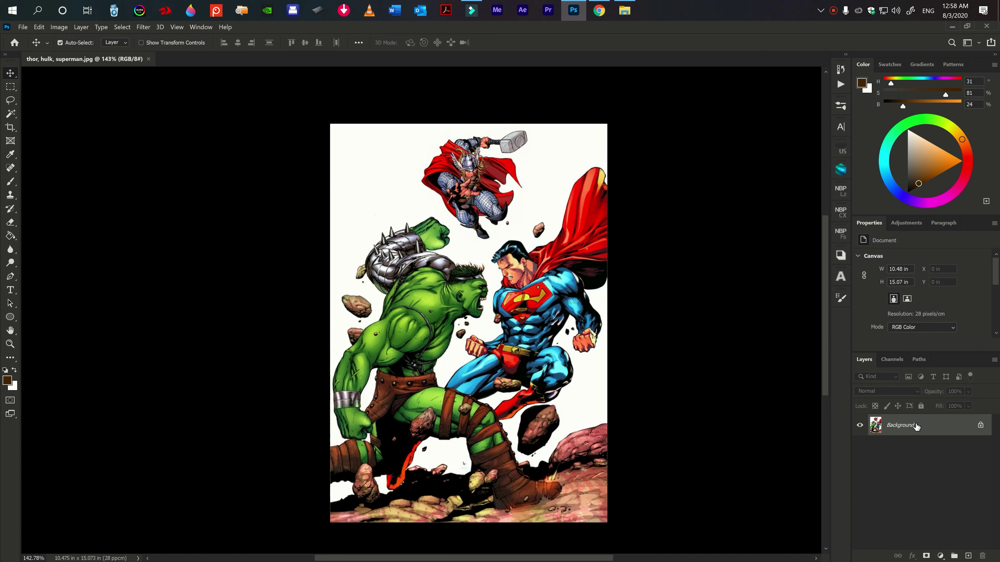
key(ctrl+j)
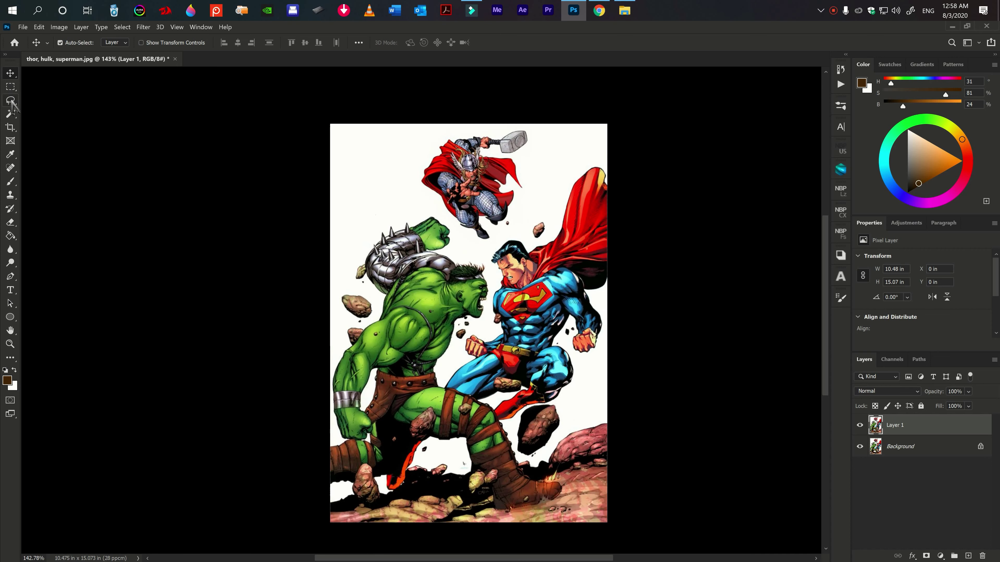
Magic Wand the white background, adding areas under Superman's leg, between Hulk's legs and bottom-left.
click(11, 100)
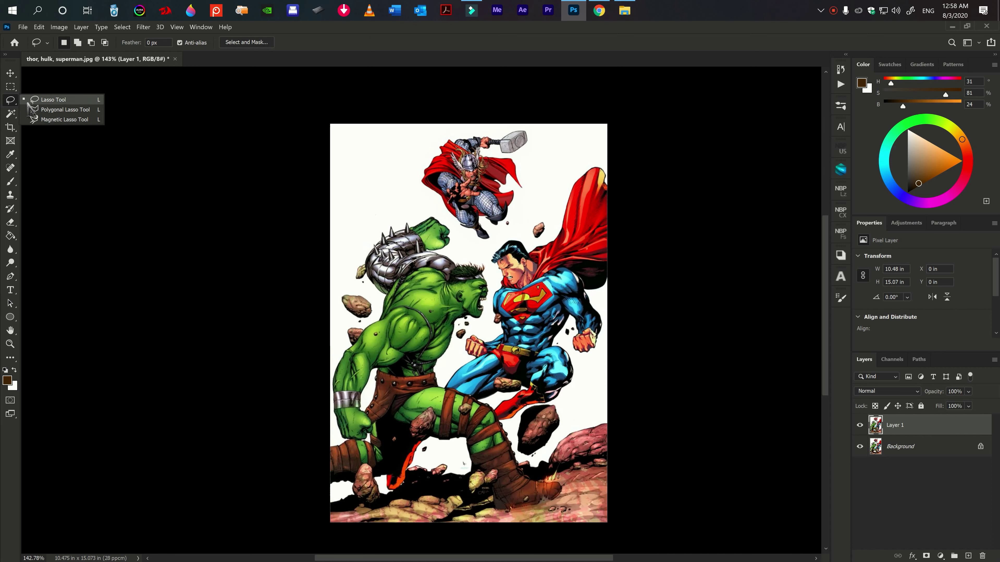
click(10, 114)
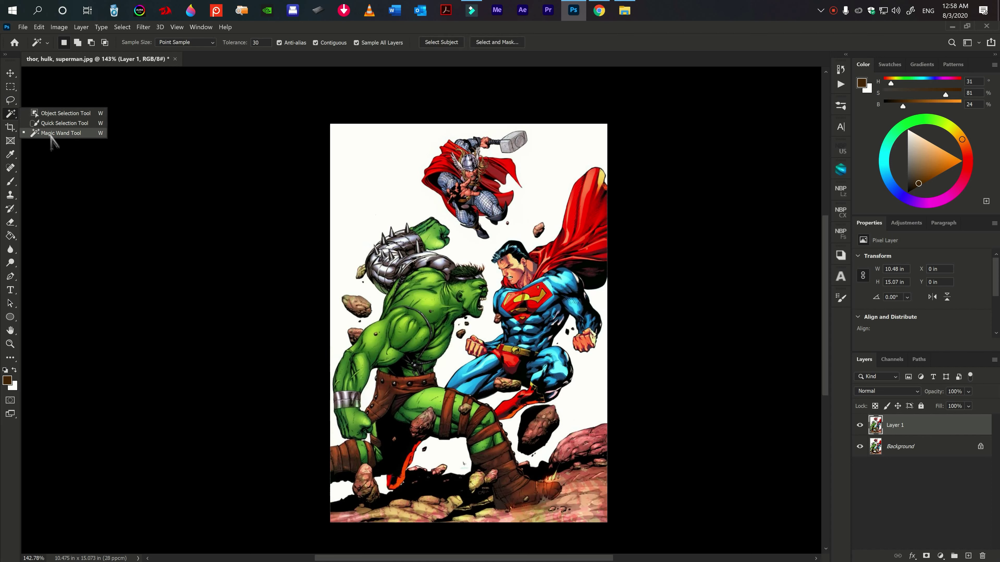
click(53, 133)
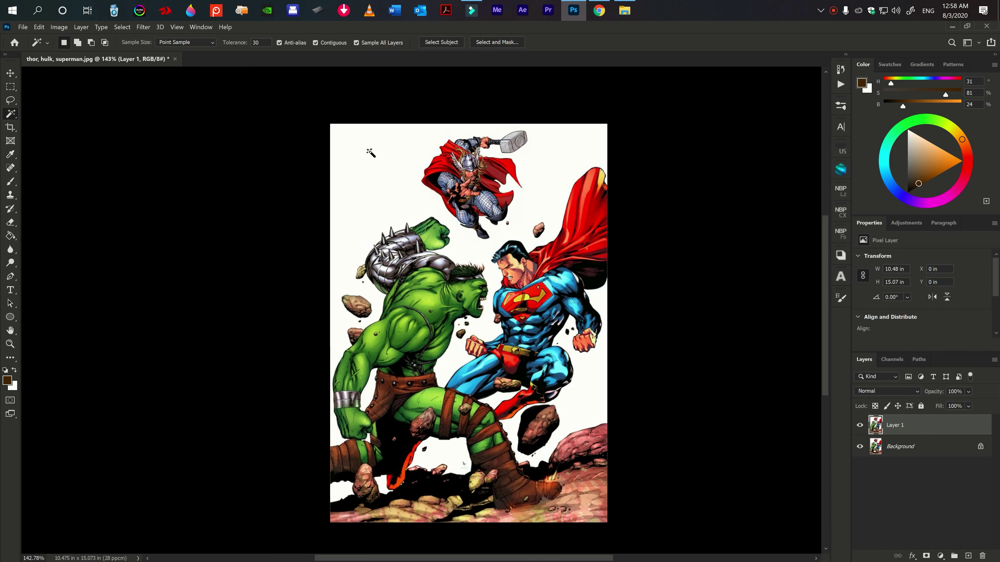
click(370, 152)
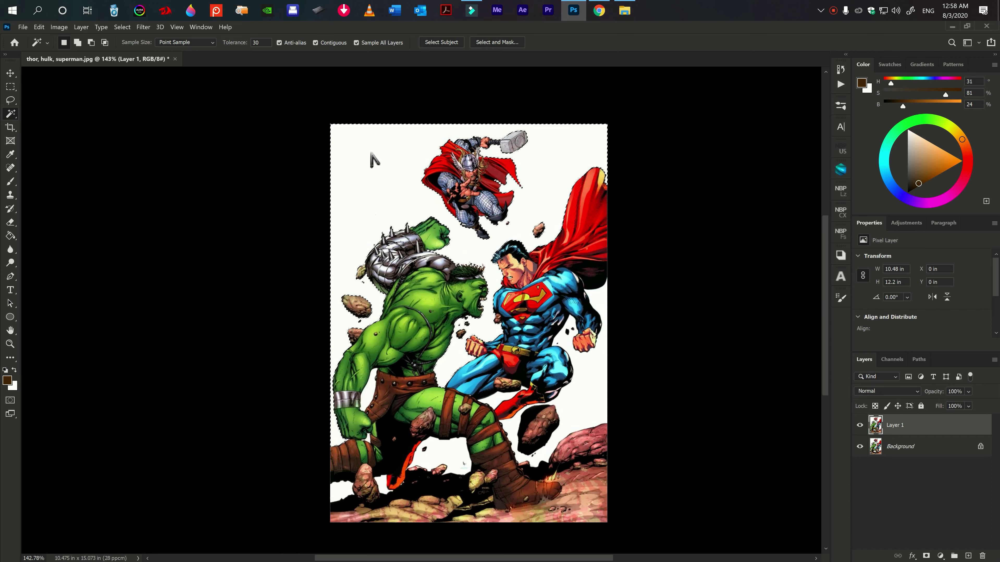
click(78, 42)
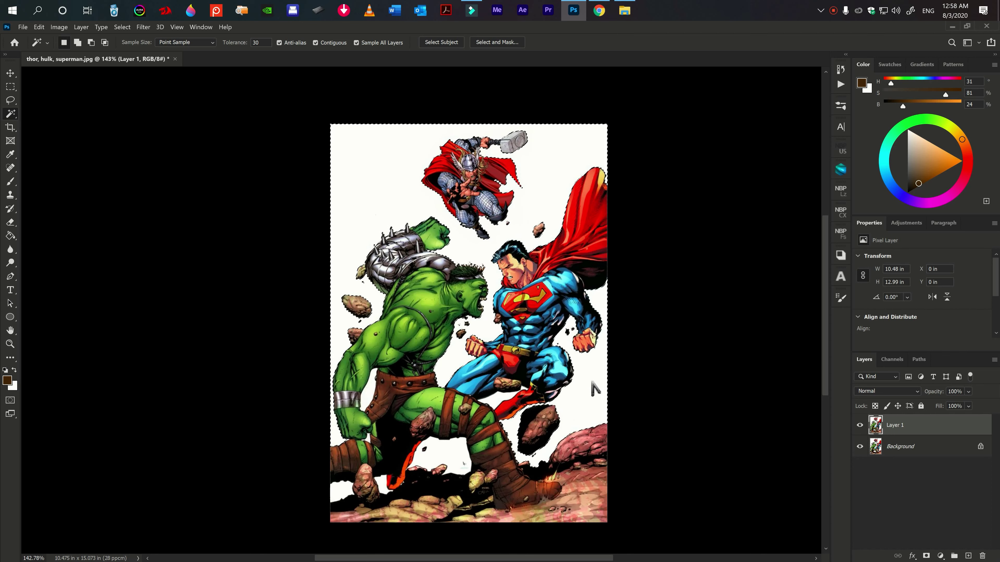
click(574, 407)
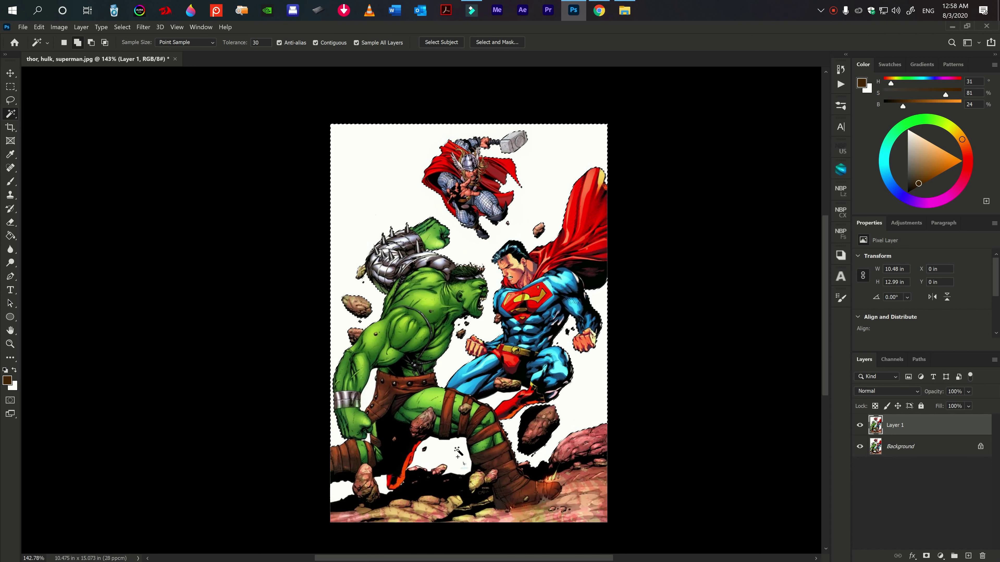
click(451, 458)
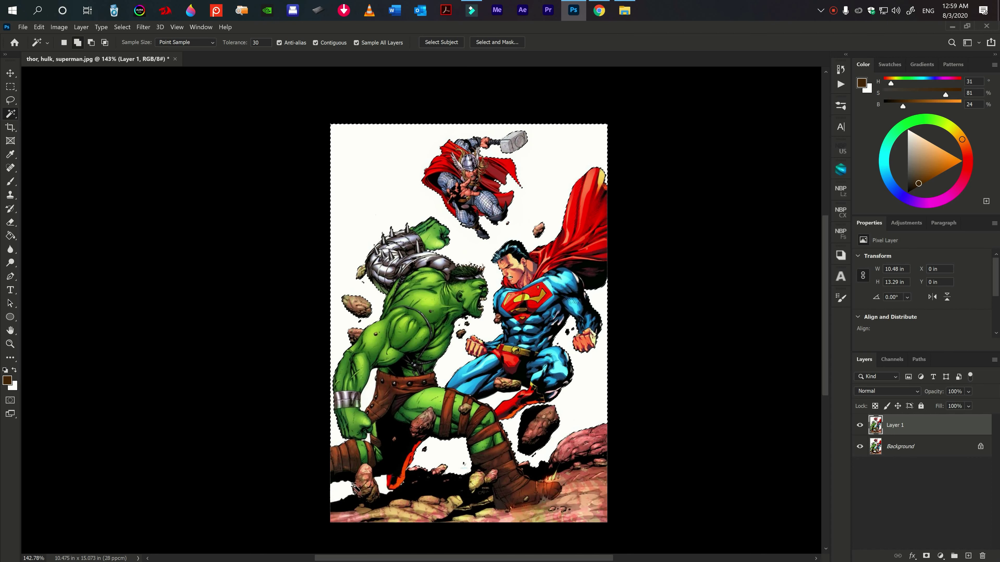
click(342, 495)
Add the white gaps along Superman's cape and copy the characters onto Layer 2.
scroll(392, 484, up, 10)
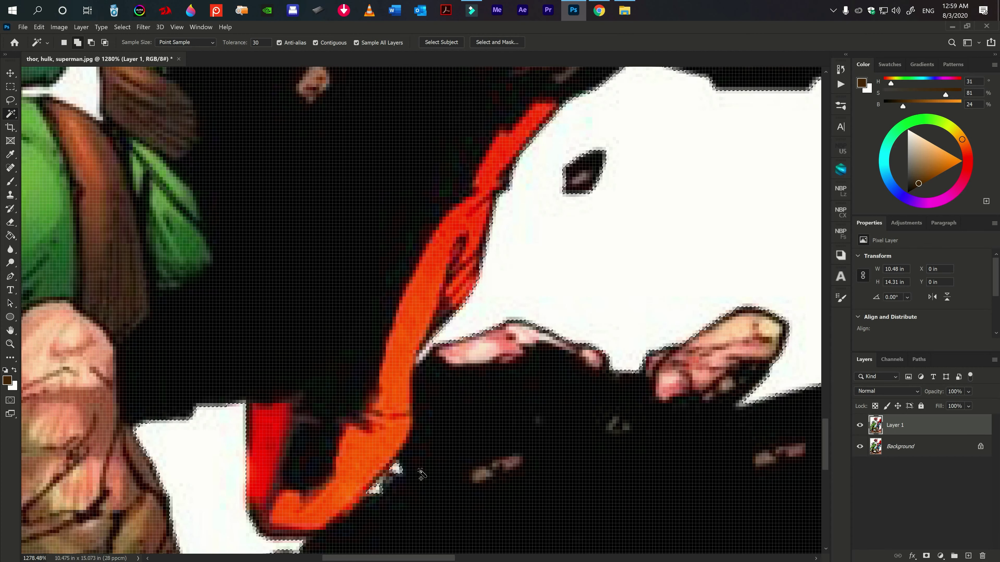
scroll(462, 272, down, 9)
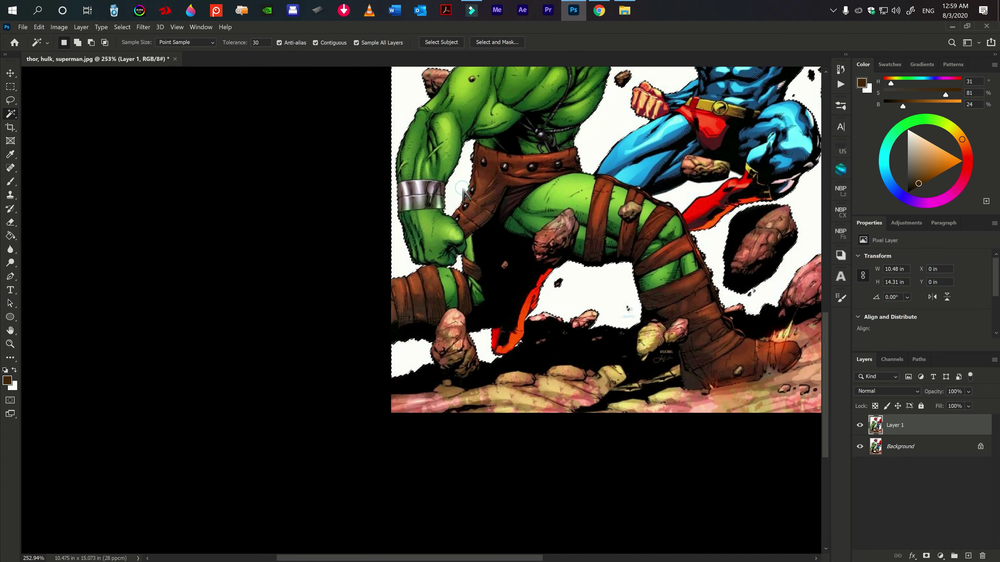
shift+click(687, 198)
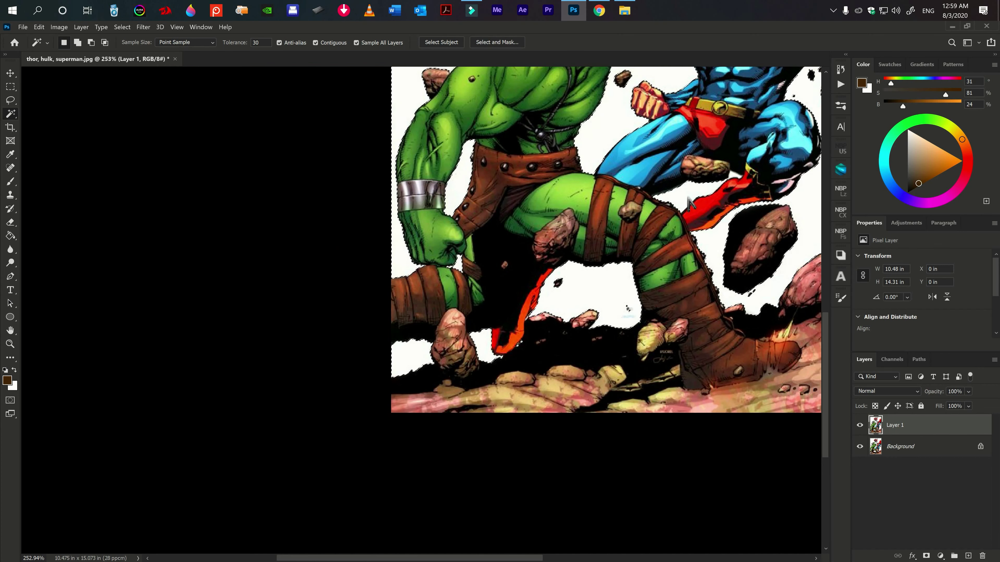
shift+click(731, 181)
shift+click(758, 181)
key(ctrl+j)
scroll(774, 274, up, 10)
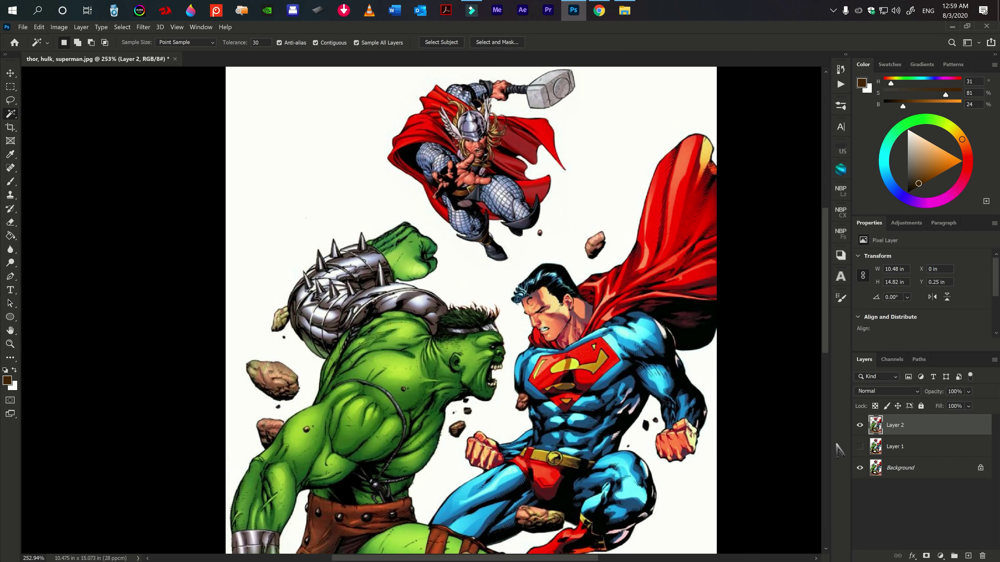
Toggle layer visibility to compare the cut-out characters against the hidden Background.
click(861, 425)
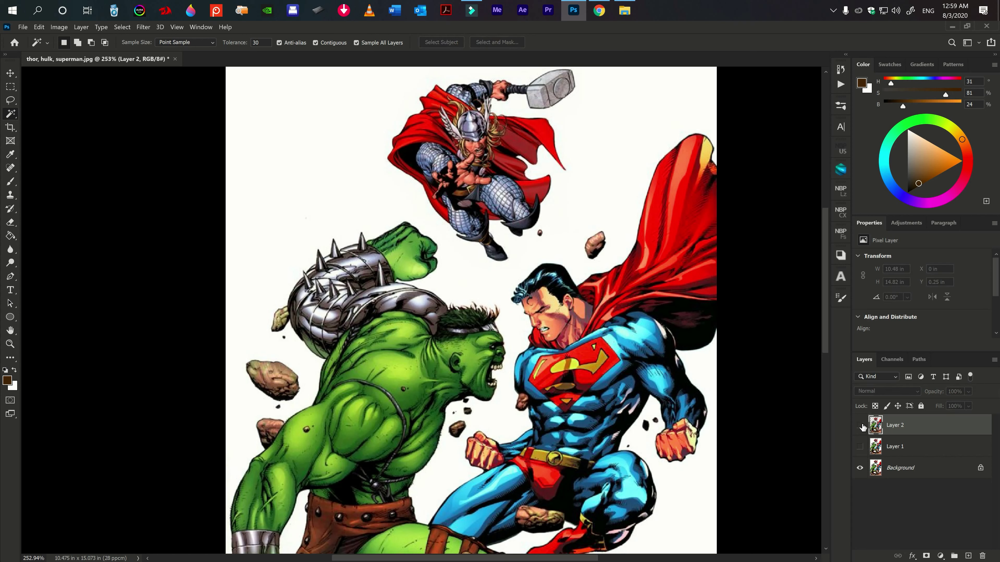
click(860, 468)
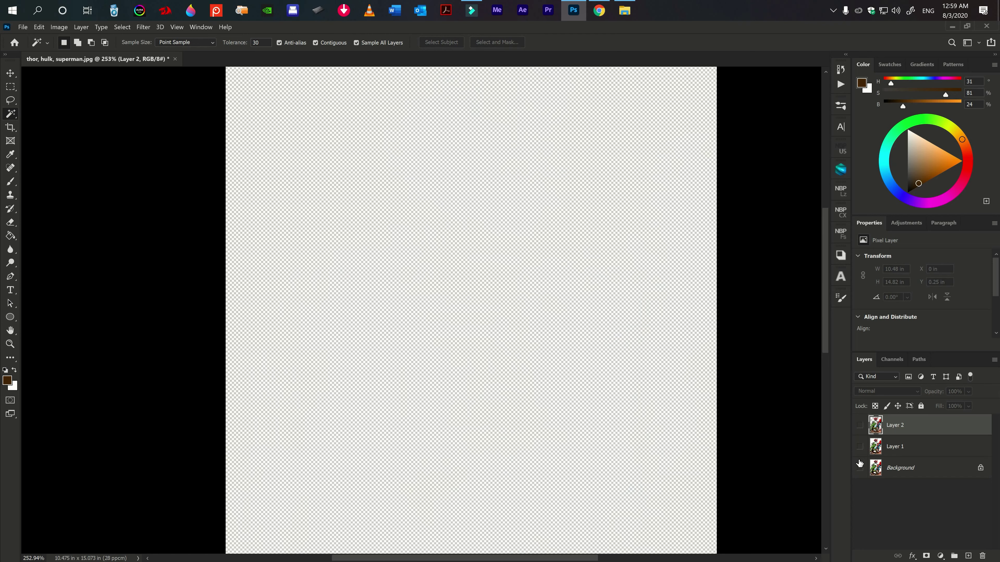
click(861, 425)
scroll(453, 305, down, 2)
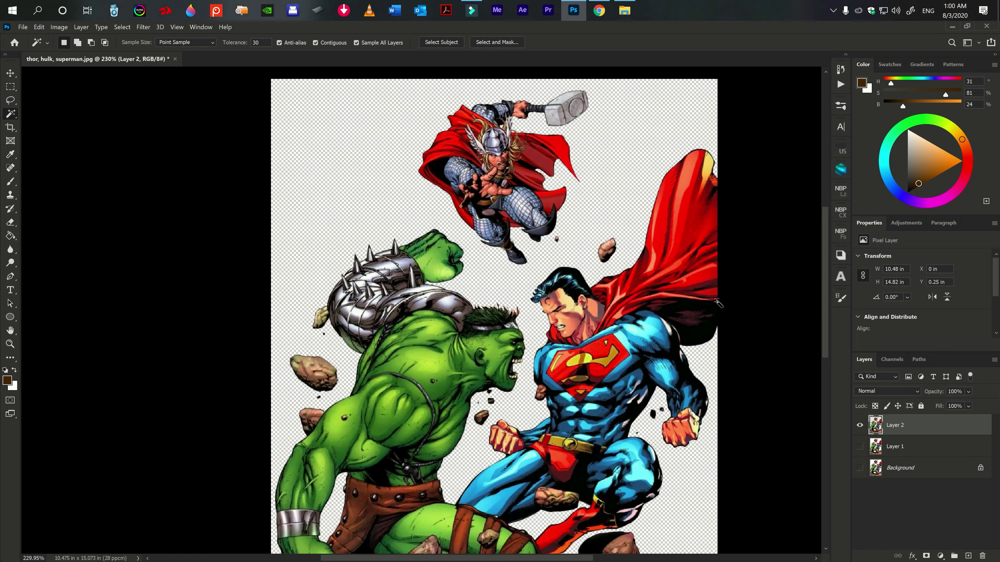
scroll(453, 304, down, 2)
scroll(453, 305, down, 1)
scroll(453, 304, down, 1)
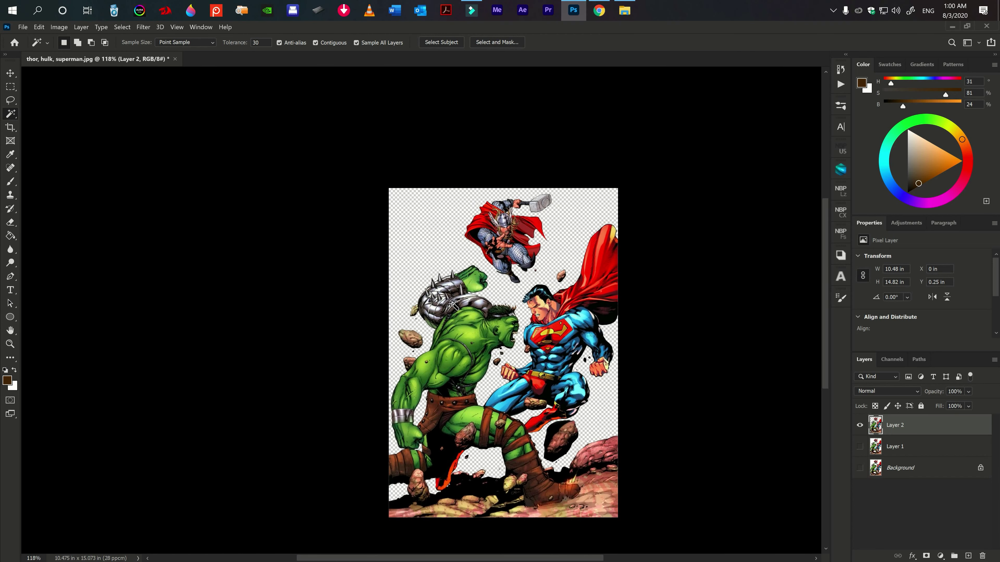
scroll(453, 304, up, 1)
scroll(453, 304, up, 1)
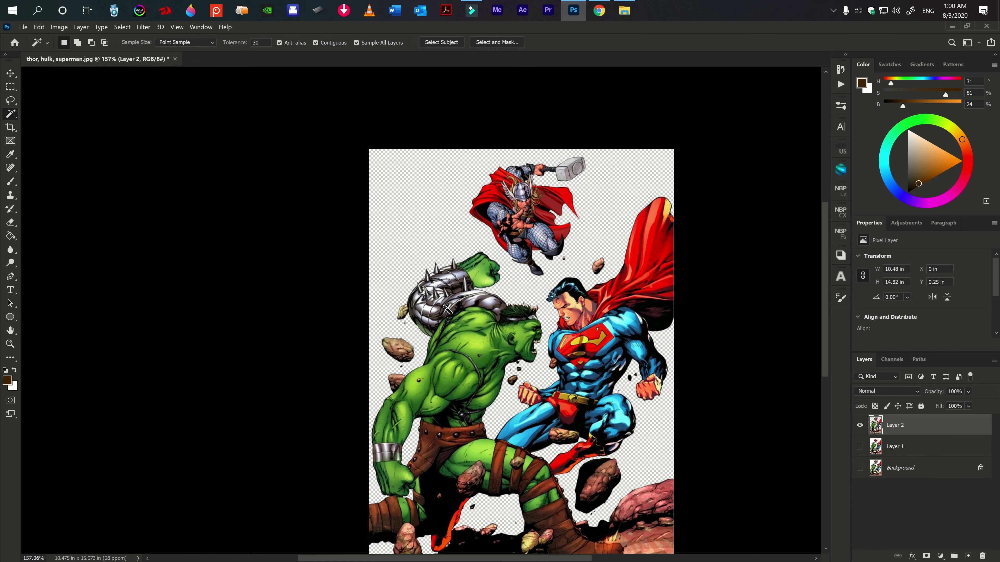
scroll(444, 307, down, 1)
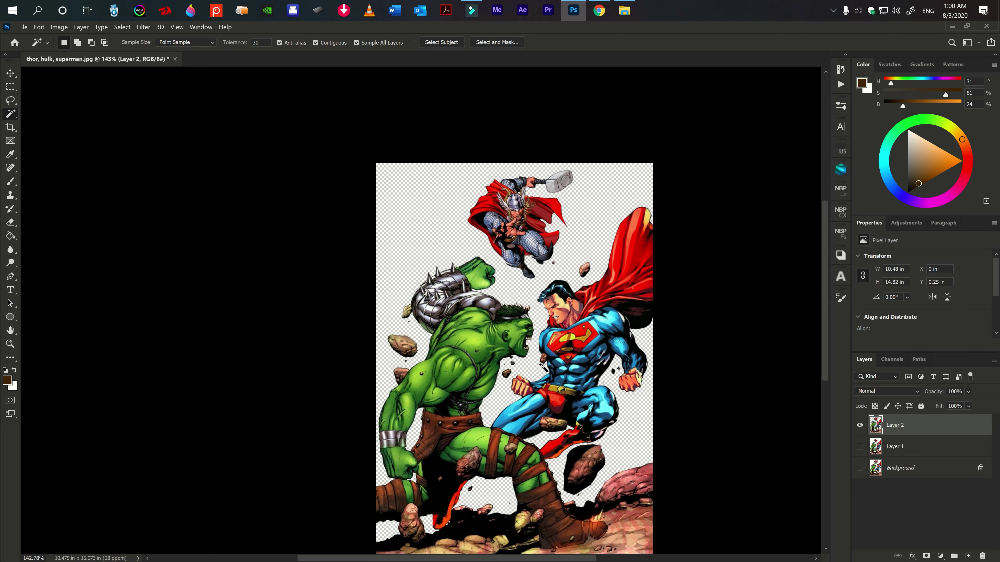
scroll(543, 367, up, 1)
scroll(543, 367, up, 1)
scroll(518, 334, down, 1)
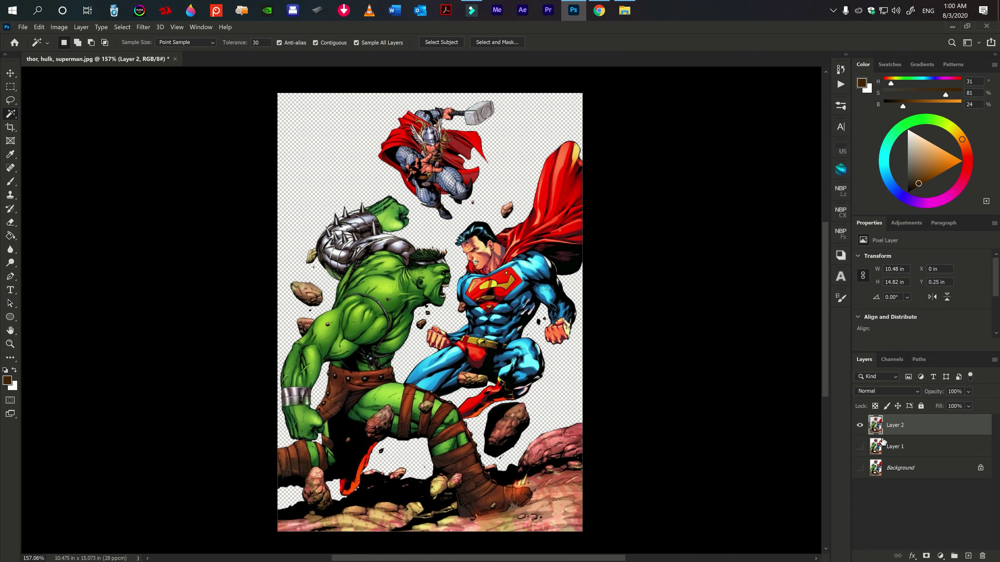
Delete Layer 1 and leave the white Background layer hidden.
click(861, 447)
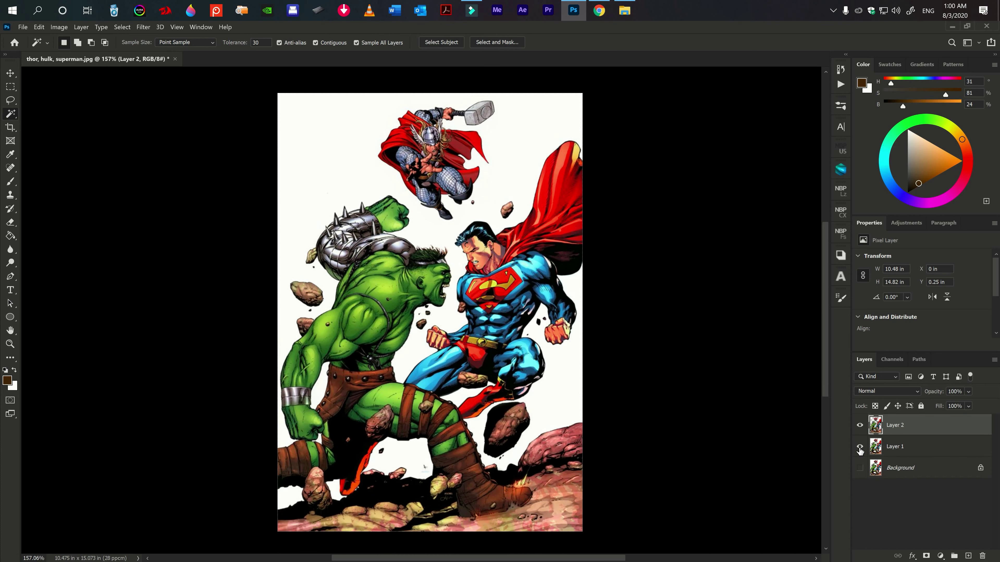
click(861, 447)
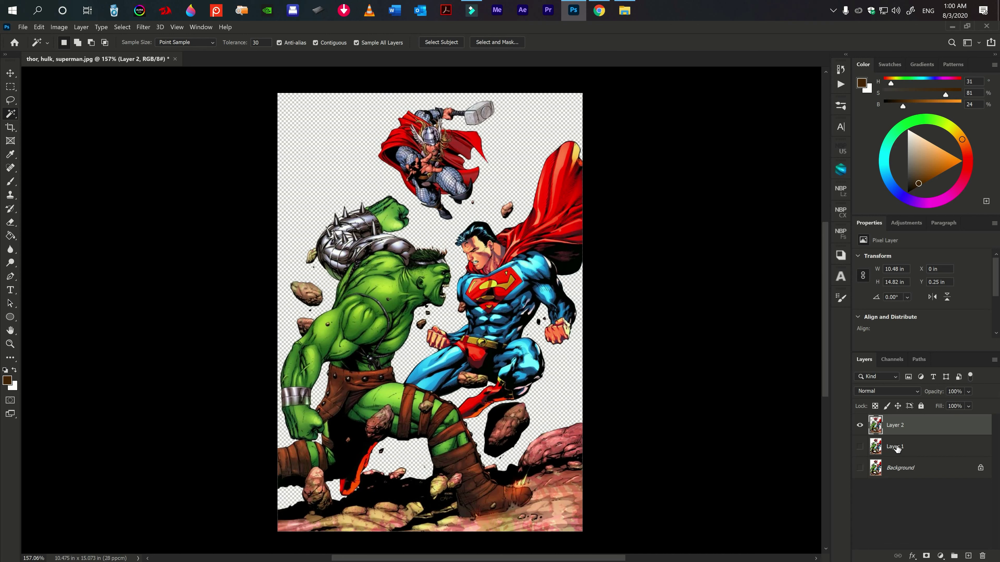
click(905, 448)
key(Delete)
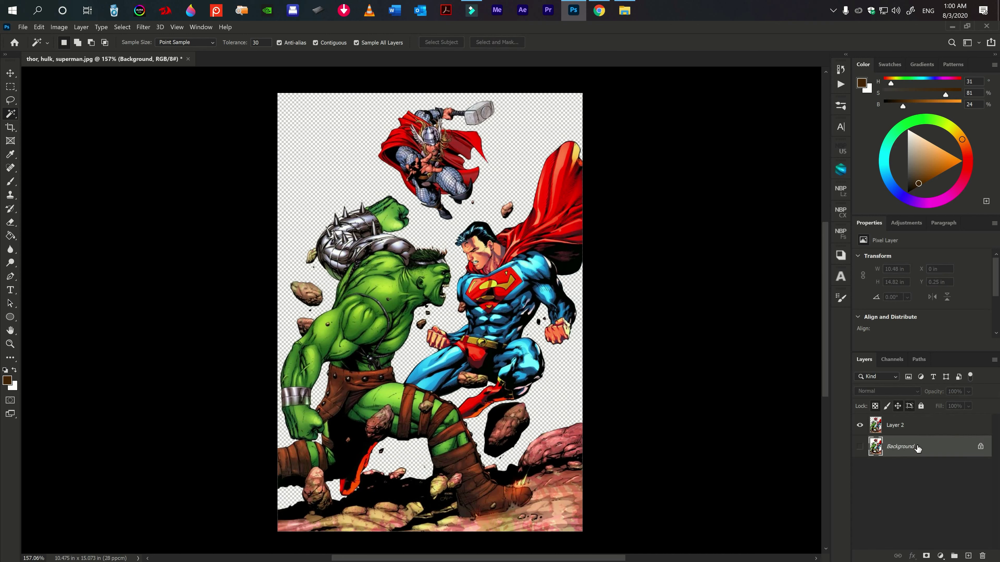
click(860, 447)
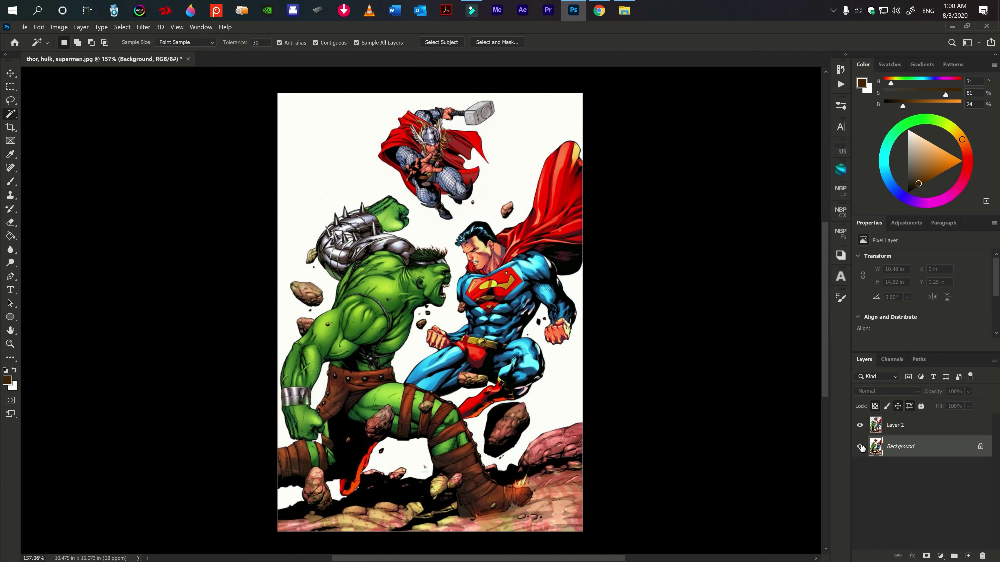
click(861, 447)
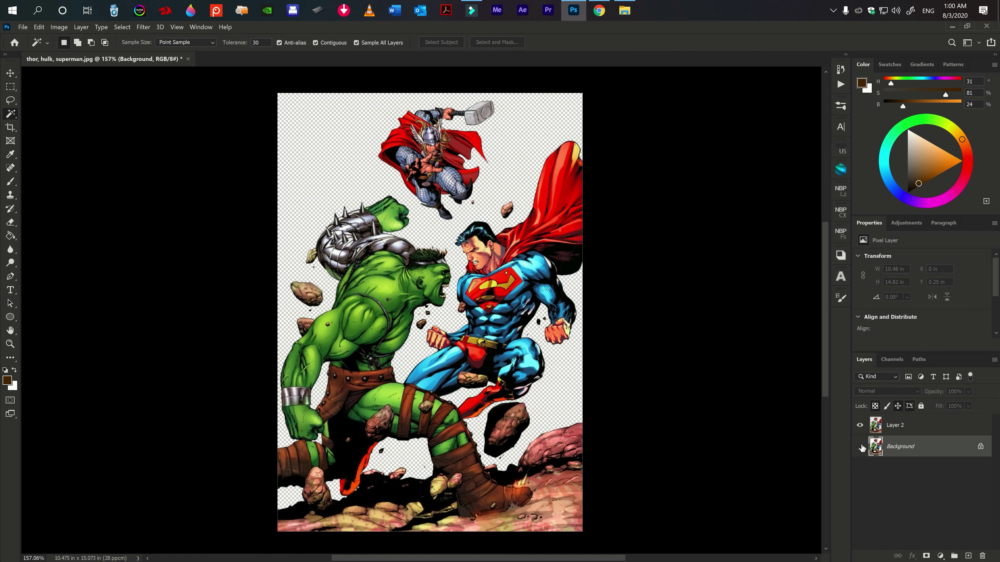
Rename Layer 2 to 'thor, hulk, superman'.
click(926, 429)
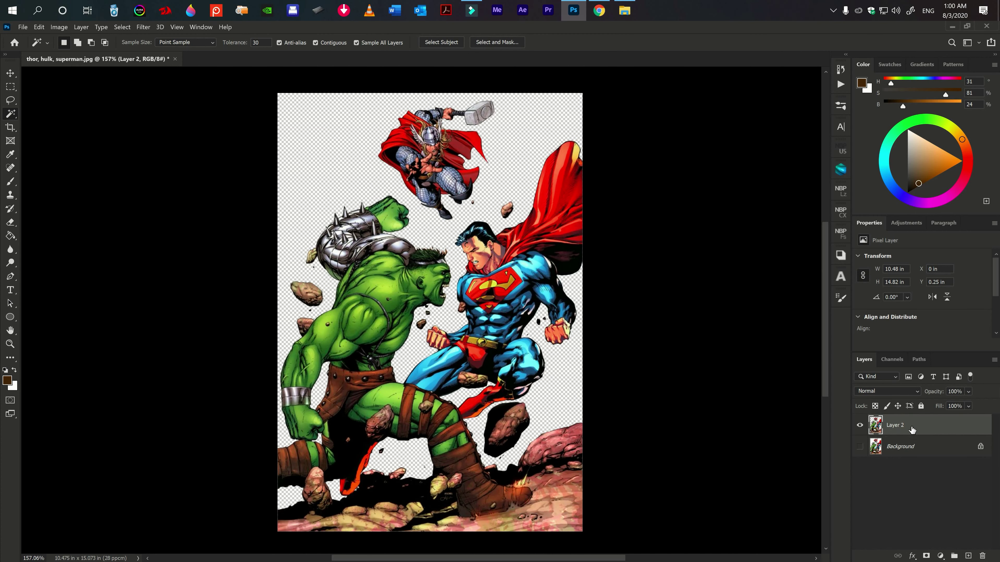
double_click(896, 428)
text(thor, hulk, superman)
key(Return)
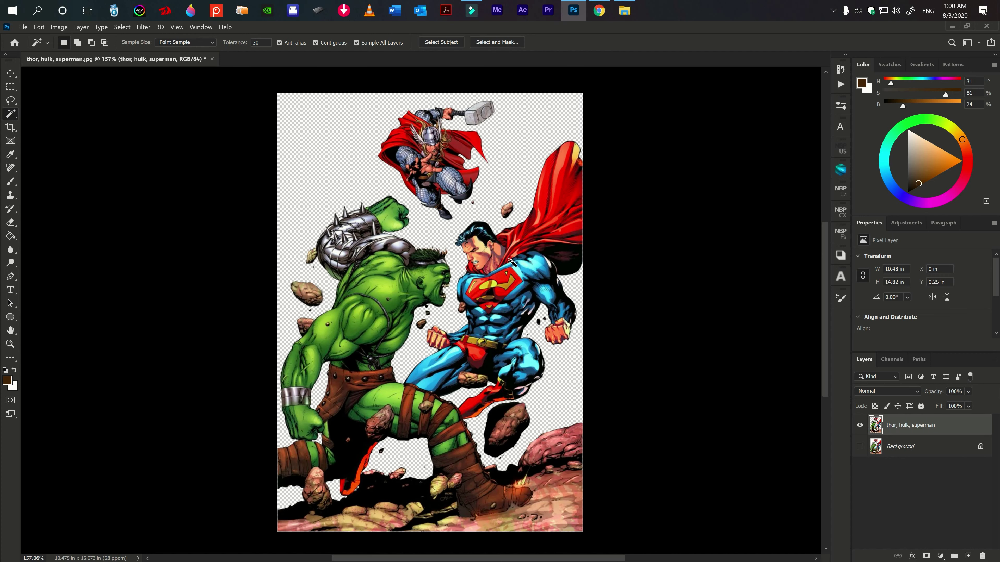
key(l)
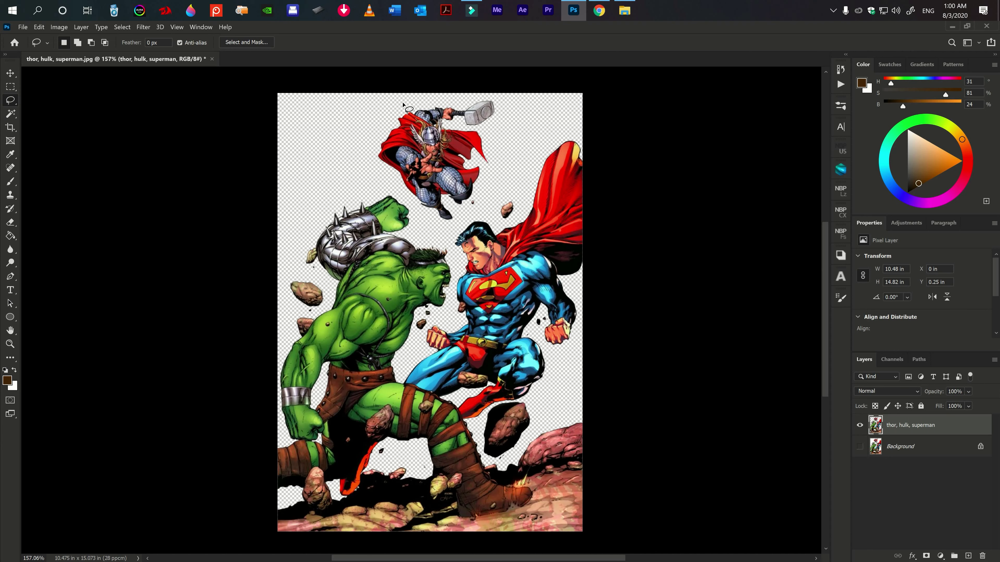
Lasso Thor, copy him to a new layer named 'thor', and reselect 'thor, hulk, superman'.
drag(399, 103, 393, 186)
mouse_move(393, 186)
mouse_down()
mouse_move(455, 224)
mouse_move(497, 156)
mouse_move(494, 99)
mouse_move(394, 106)
mouse_up()
key(ctrl+j)
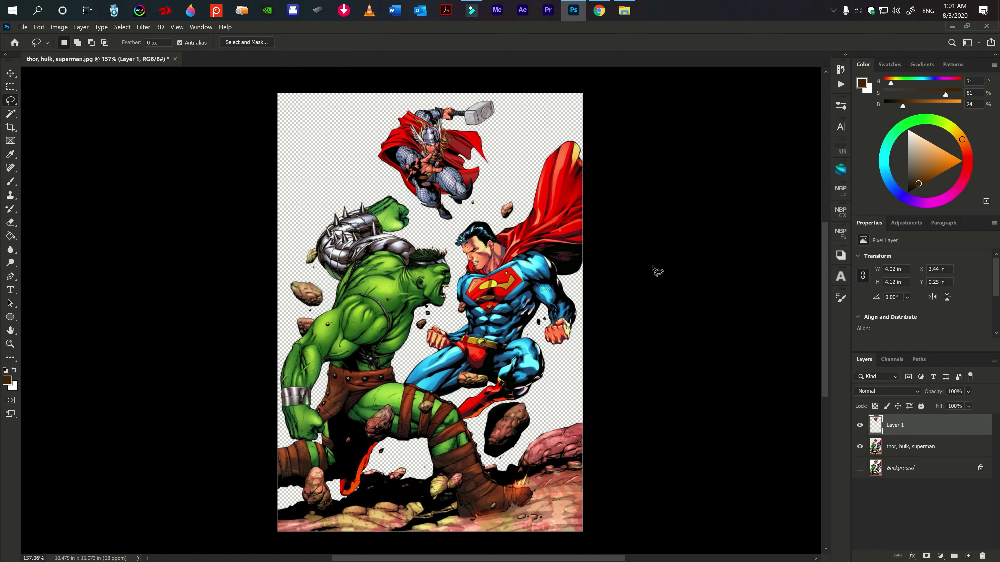
double_click(900, 426)
text(tho)
key(Return)
click(904, 449)
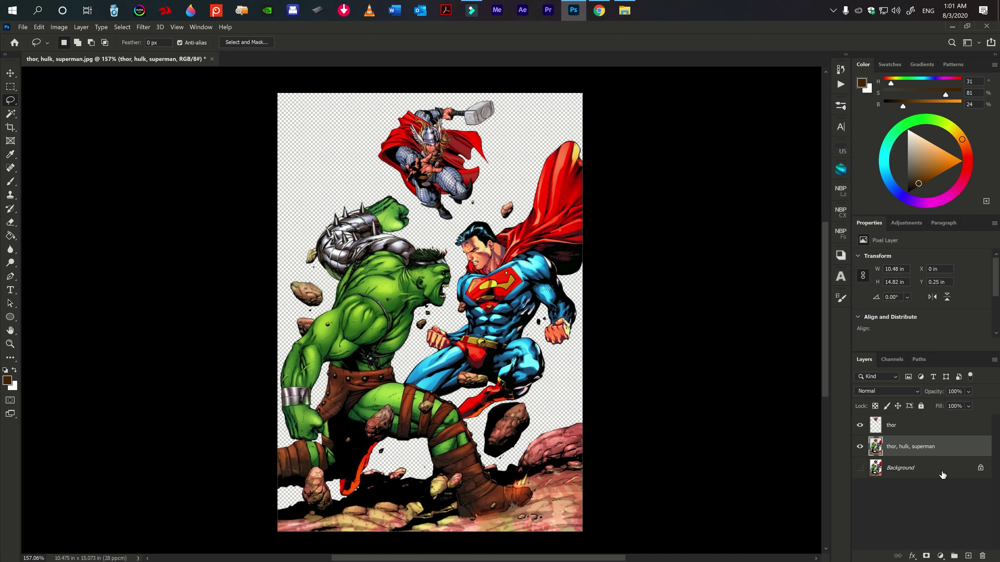
Place the_future.jpg, scaling it to about 46.48% to cover nearly the whole canvas.
click(624, 11)
mouse_move(672, 199)
mouse_down()
mouse_move(528, 256)
mouse_move(433, 239)
mouse_up()
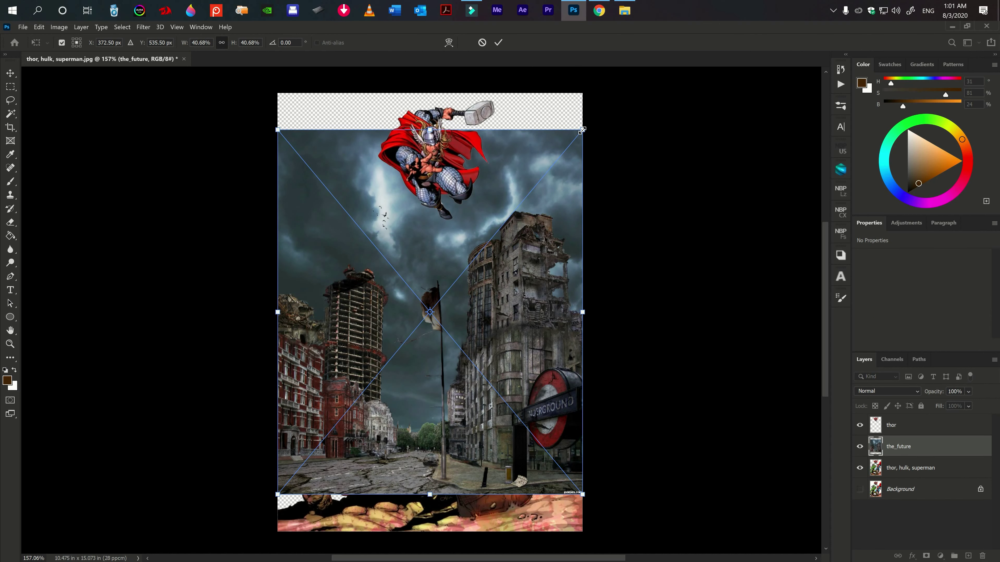
drag(582, 130, 615, 91)
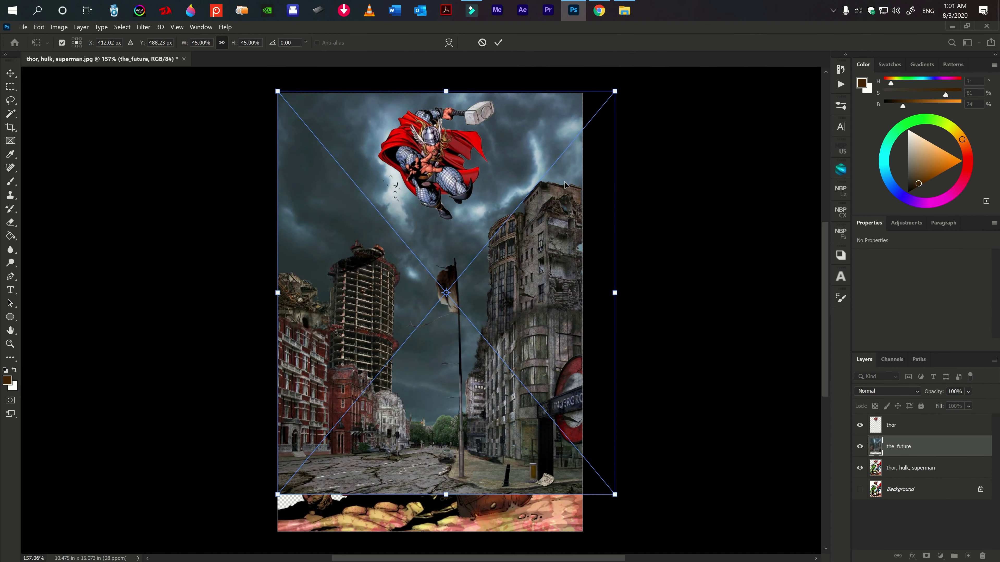
drag(562, 203, 551, 212)
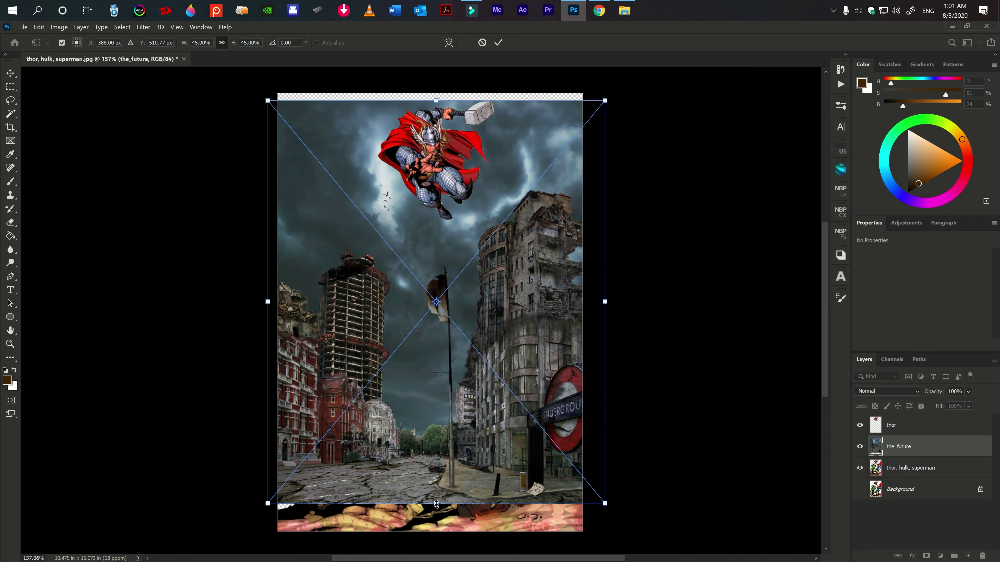
drag(436, 504, 438, 513)
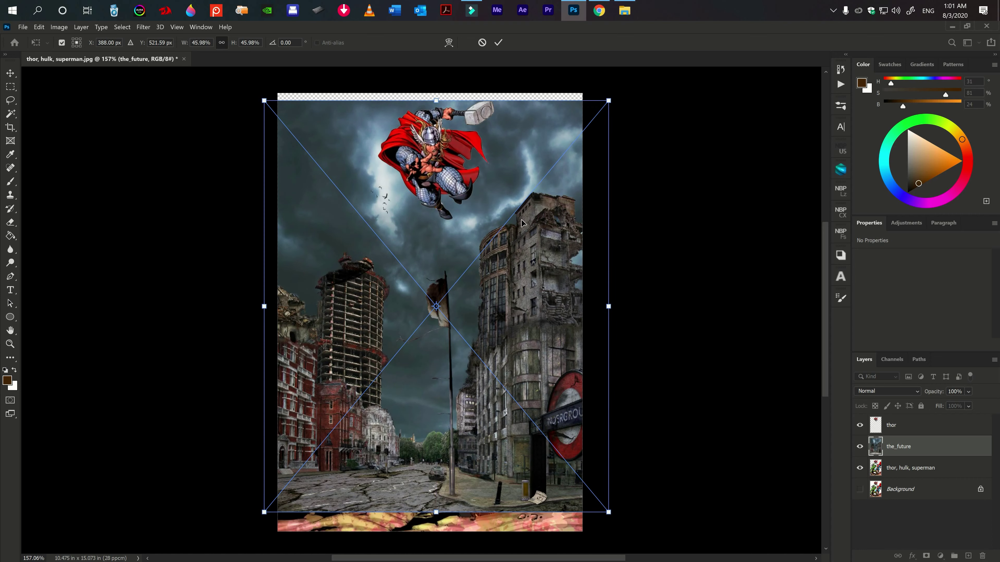
drag(522, 223, 523, 254)
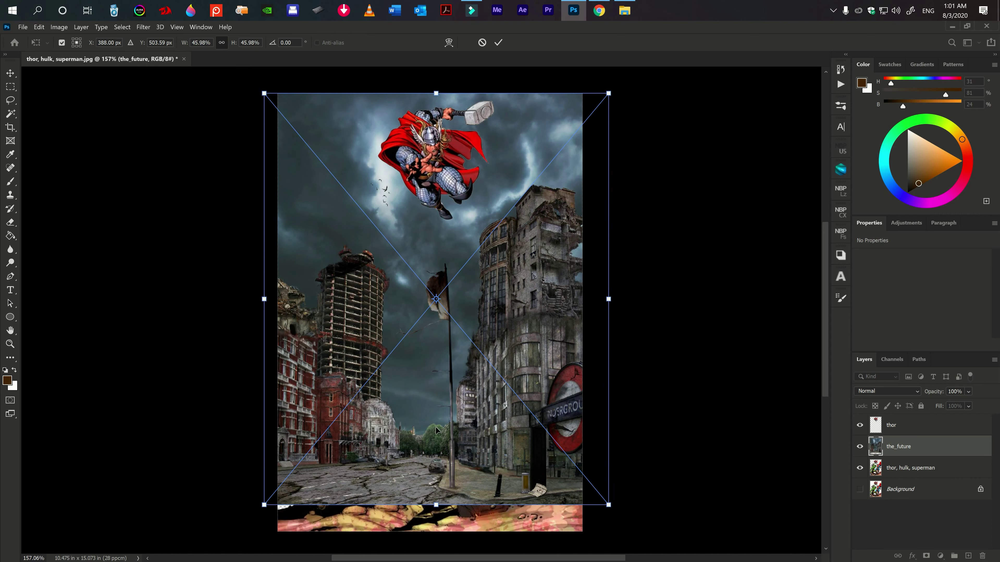
drag(436, 507, 436, 510)
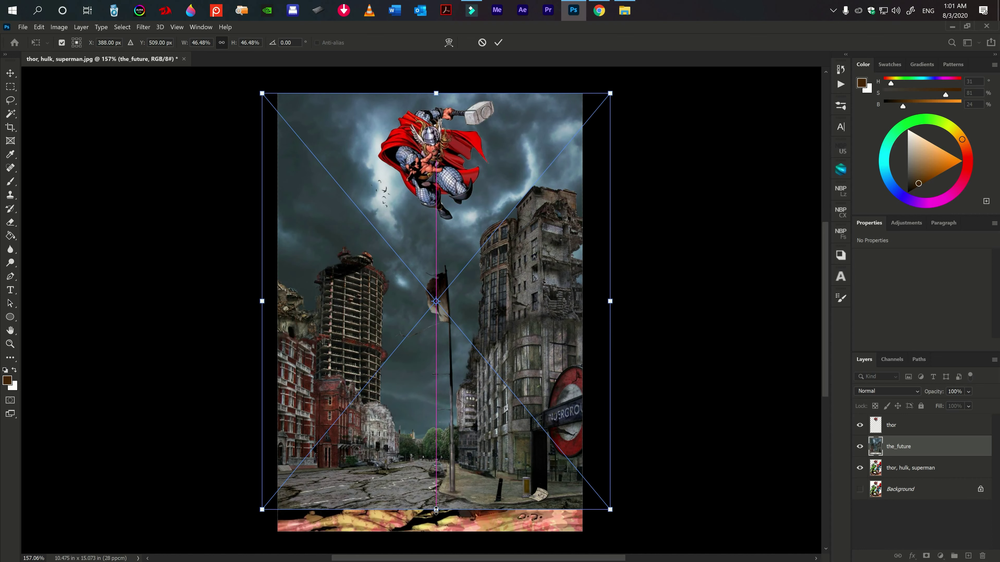
key(Return)
key(l)
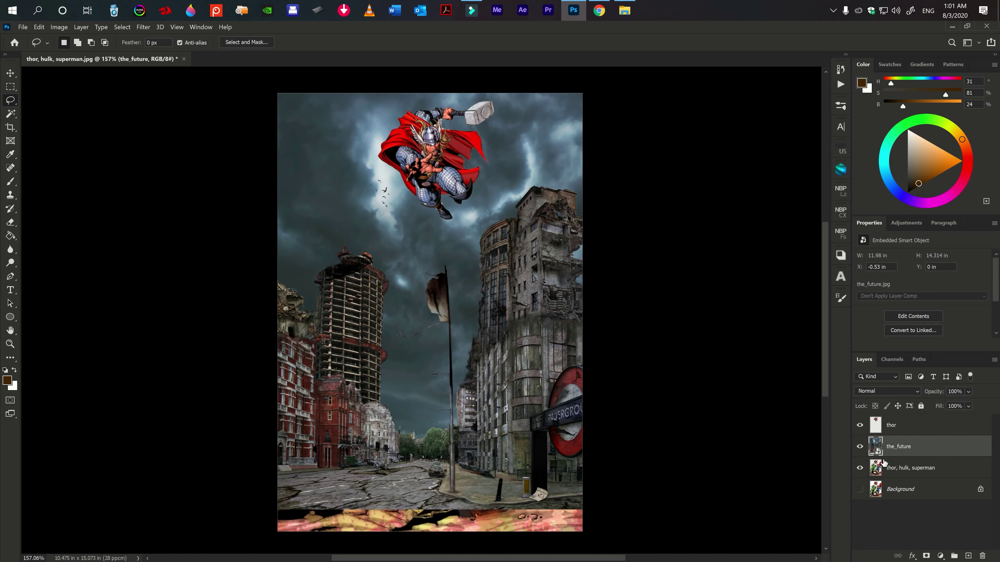
scroll(418, 338, up, 2)
scroll(418, 339, down, 1)
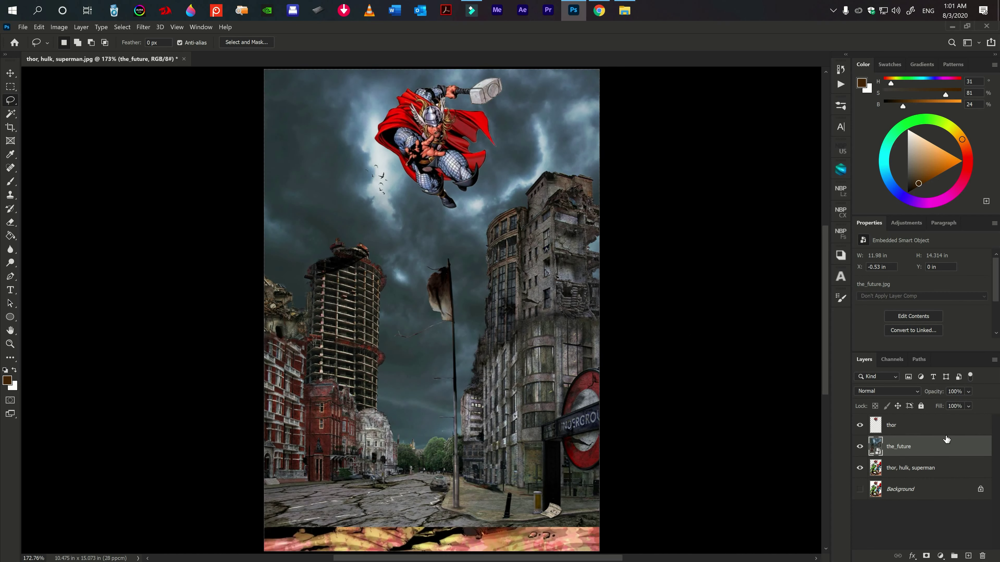
Move the_future layer below 'thor, hulk, superman' and make the thor layer active.
drag(937, 447, 935, 488)
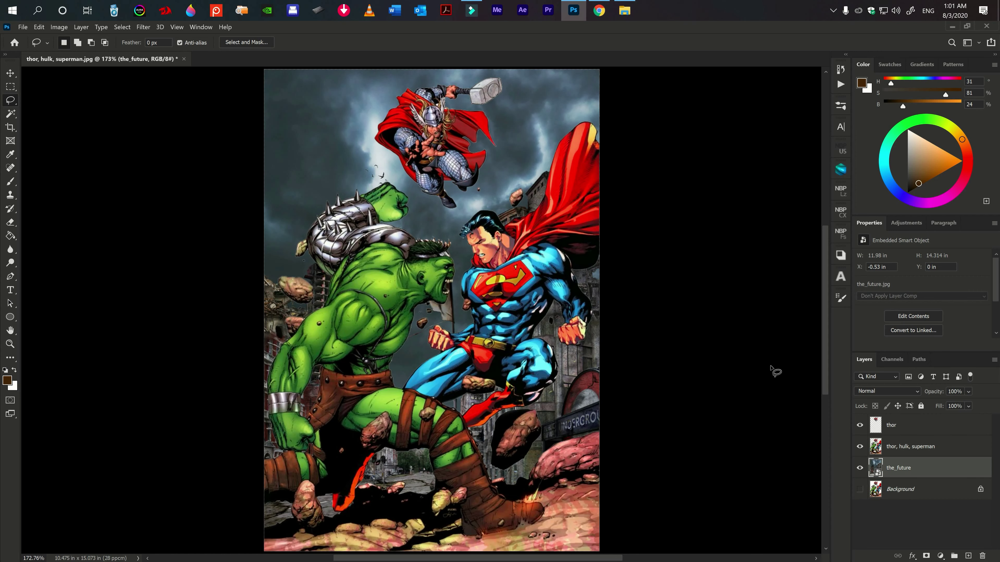
scroll(742, 374, down, 1)
scroll(742, 374, down, 1)
scroll(742, 374, down, 1)
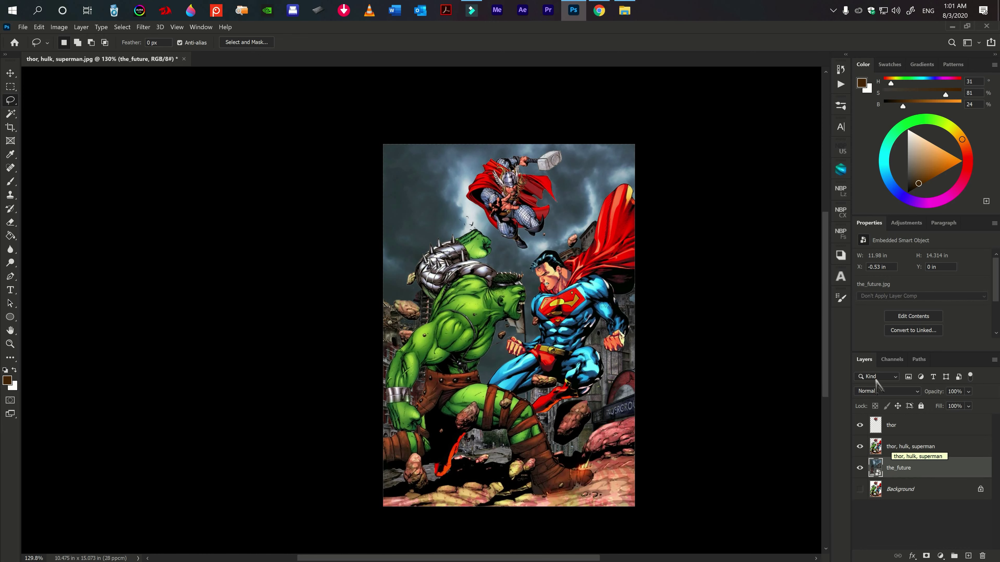
scroll(431, 212, up, 1)
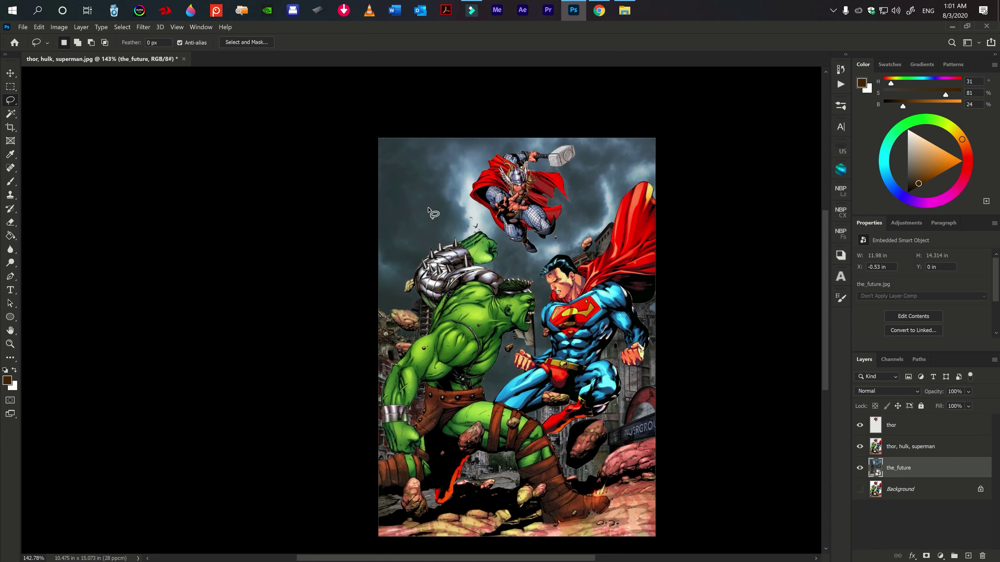
scroll(431, 212, up, 1)
scroll(431, 212, down, 1)
scroll(431, 212, down, 1)
scroll(429, 210, down, 1)
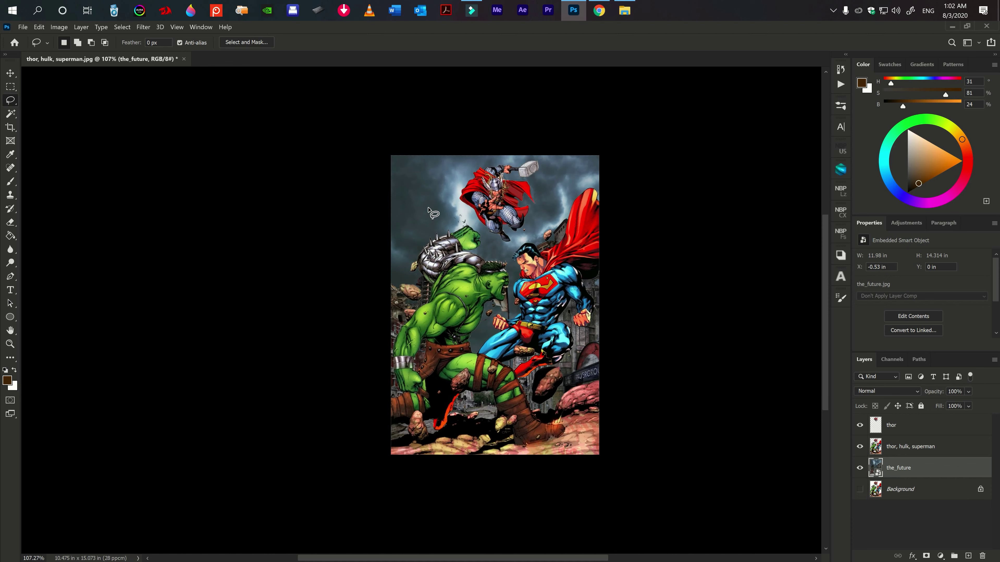
click(923, 433)
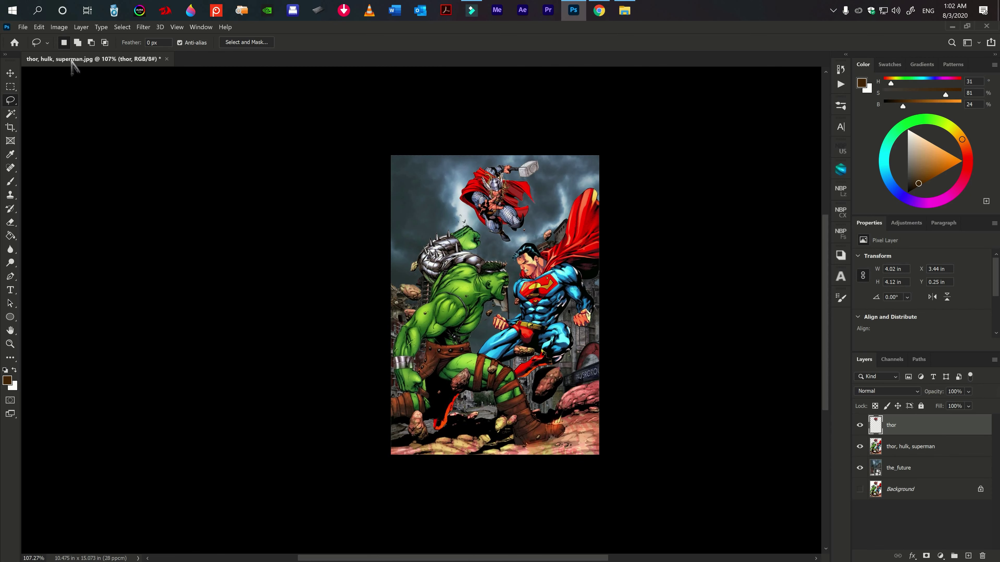
click(41, 27)
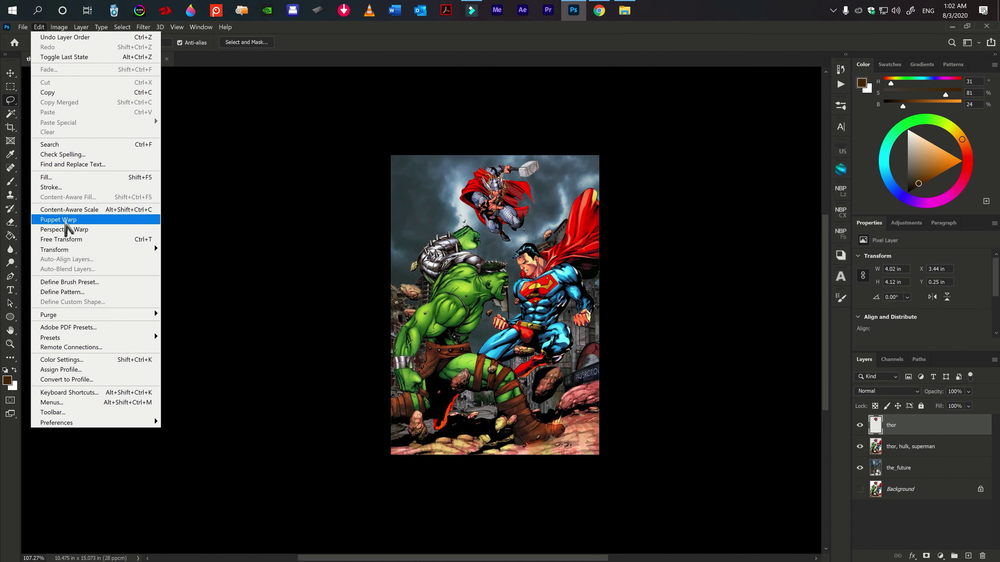
click(67, 221)
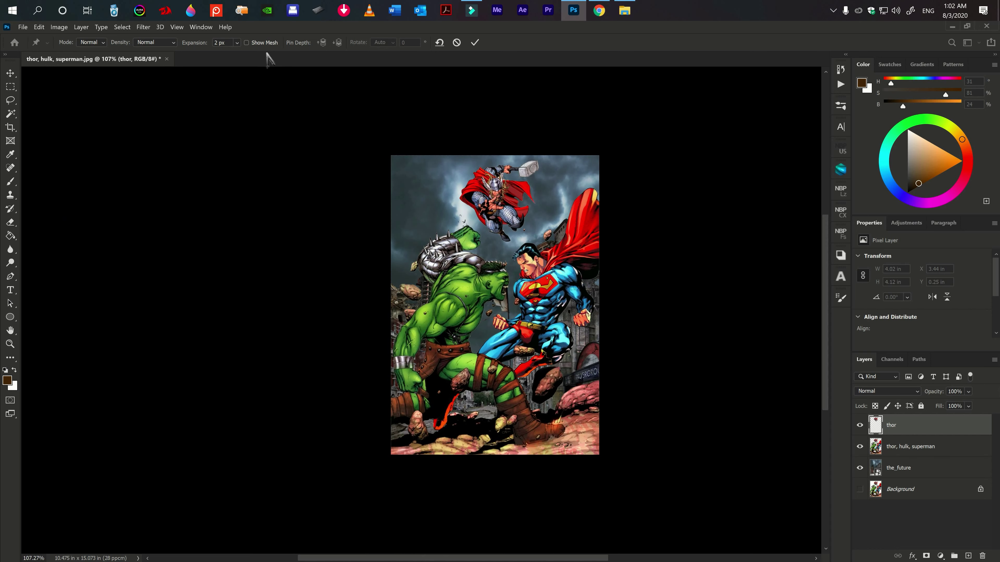
click(246, 42)
scroll(542, 215, up, 3)
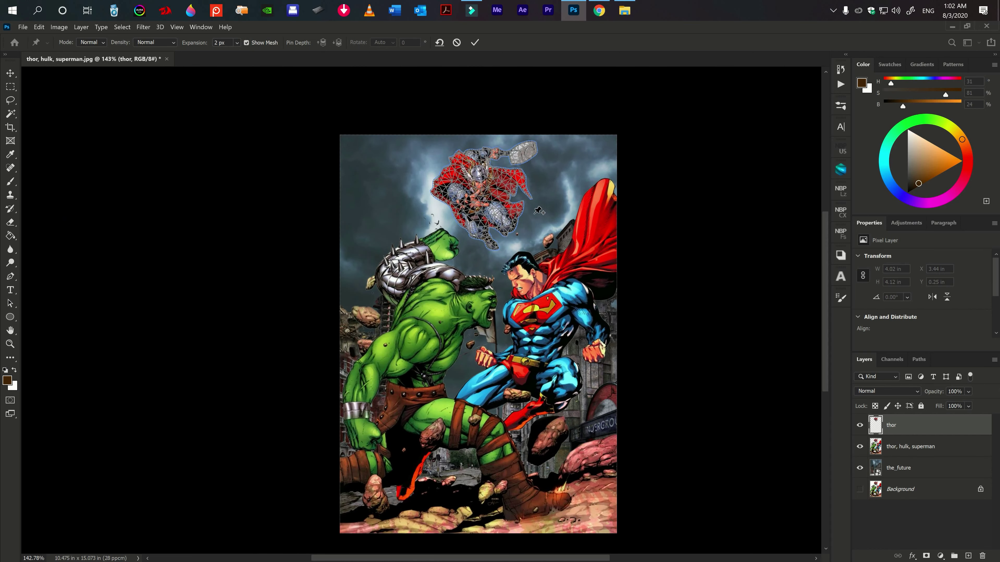
scroll(475, 175, up, 3)
scroll(474, 176, up, 2)
scroll(474, 175, up, 1)
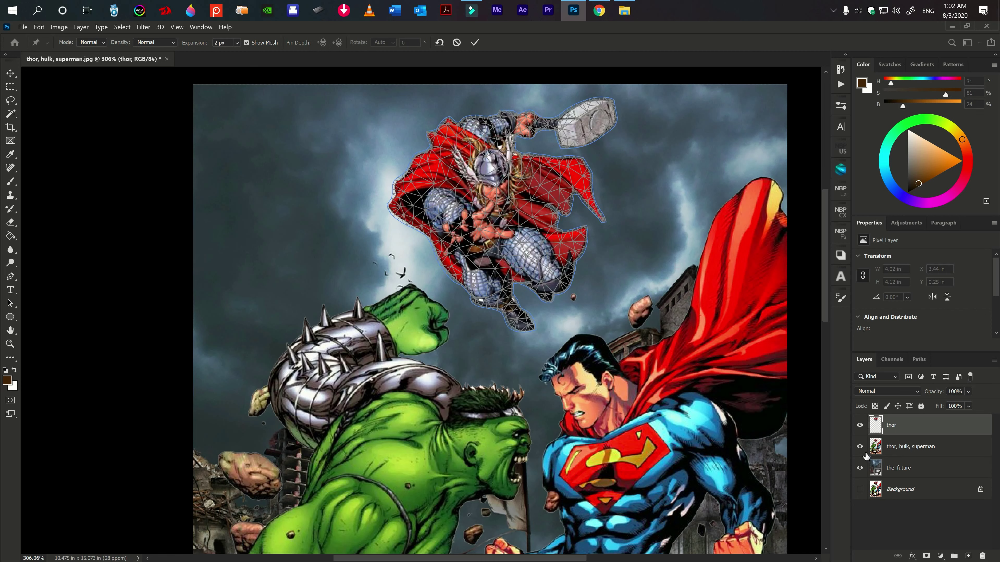
click(457, 43)
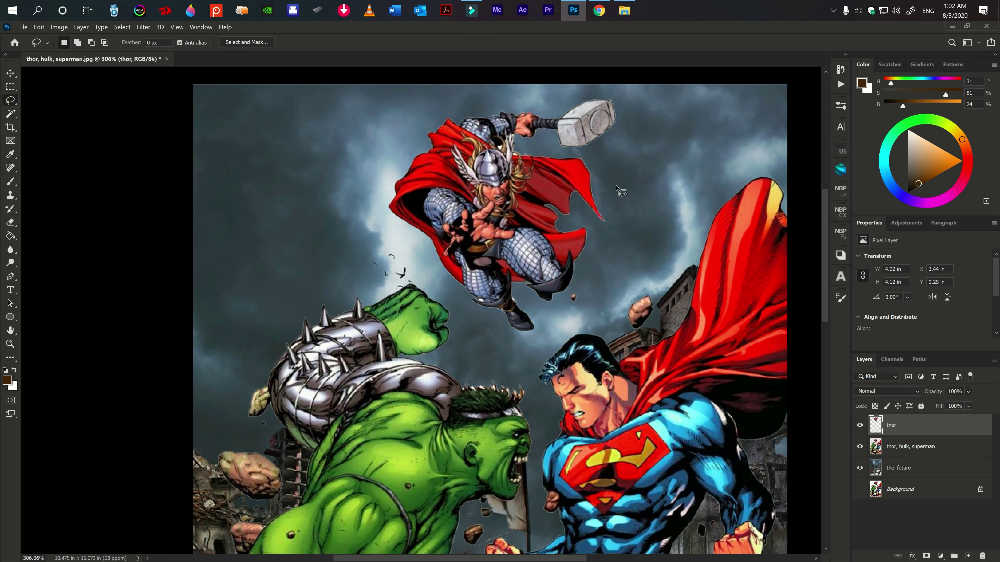
Hide the Hulk and Superman layer and start Puppet Warp on thor with mesh hidden.
click(860, 447)
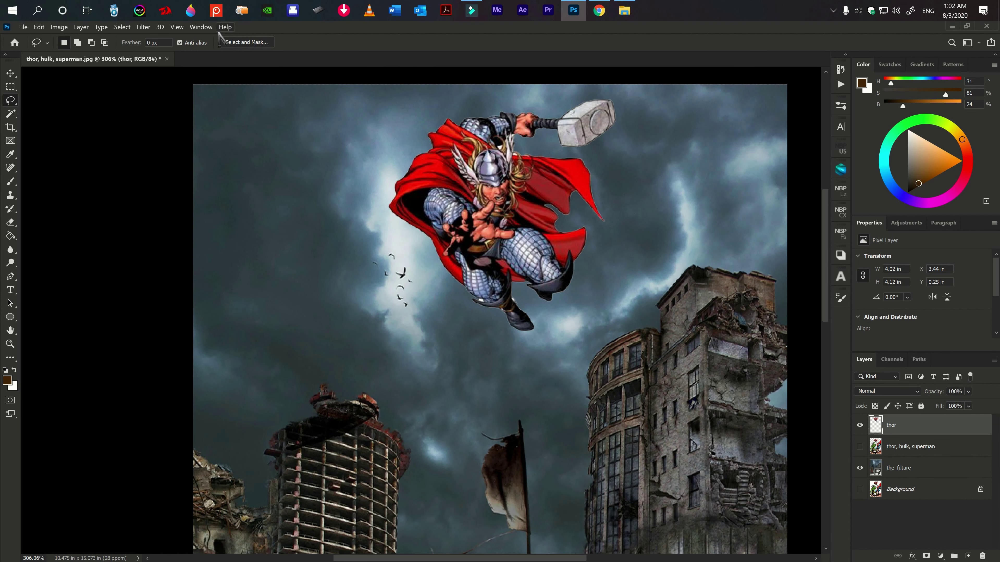
click(39, 28)
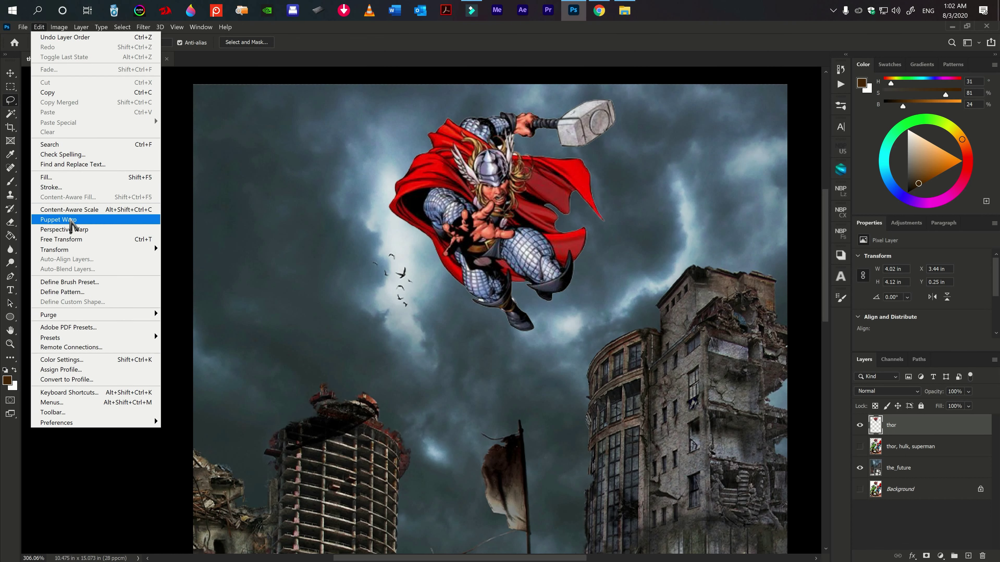
click(69, 219)
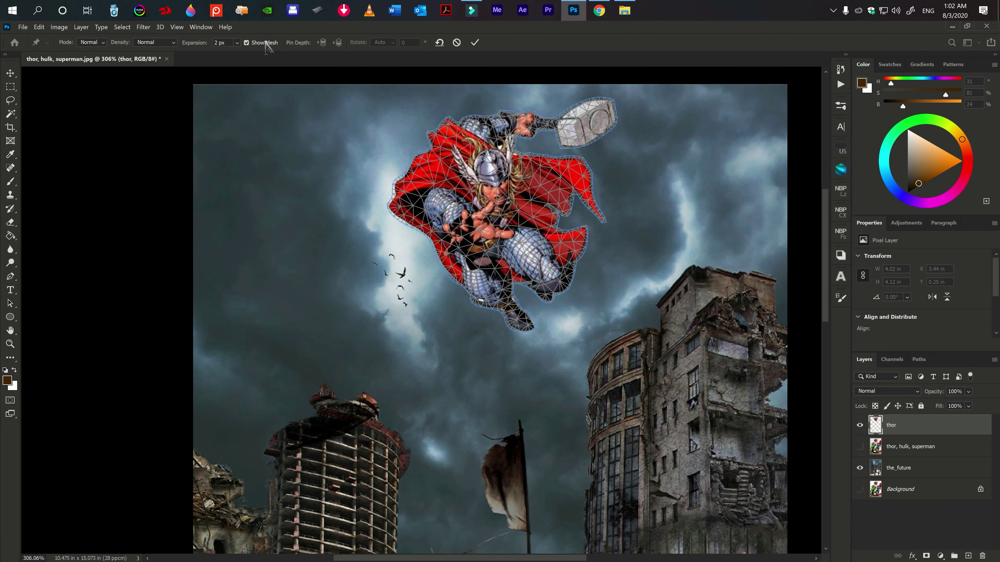
click(247, 43)
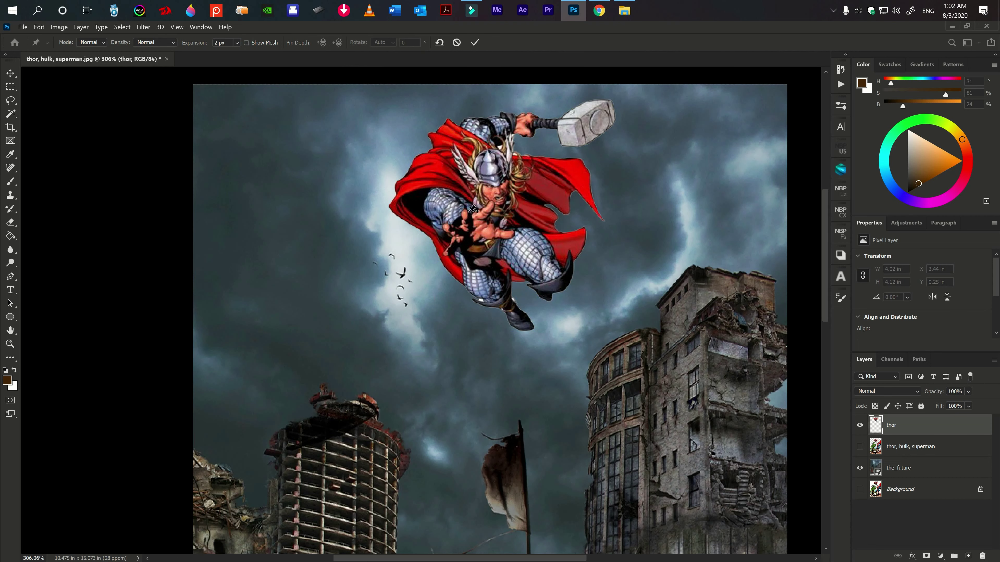
Pin Thor's shoulder, arm and boots, lift the shoulder pin, and commit the warp.
click(475, 135)
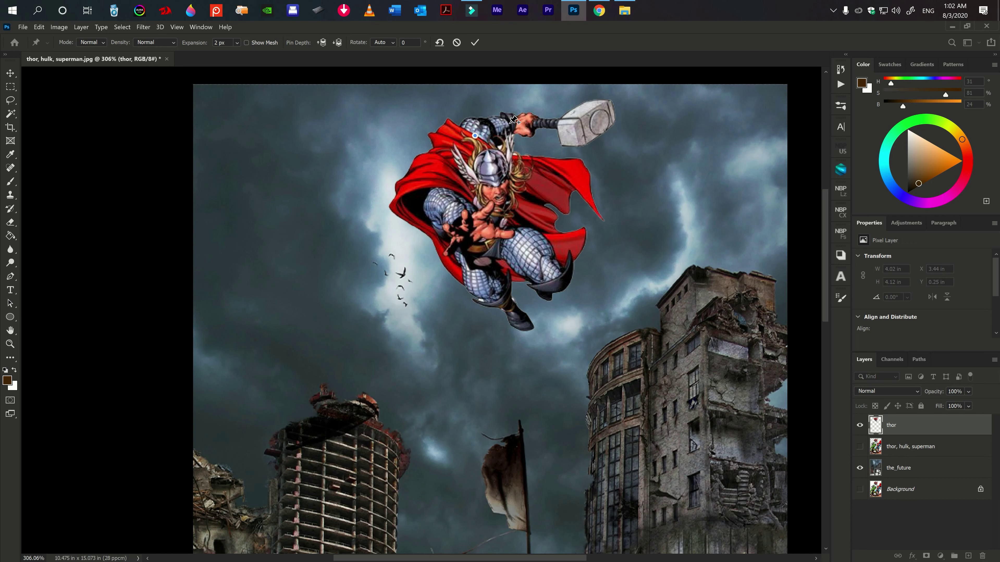
click(510, 124)
click(561, 274)
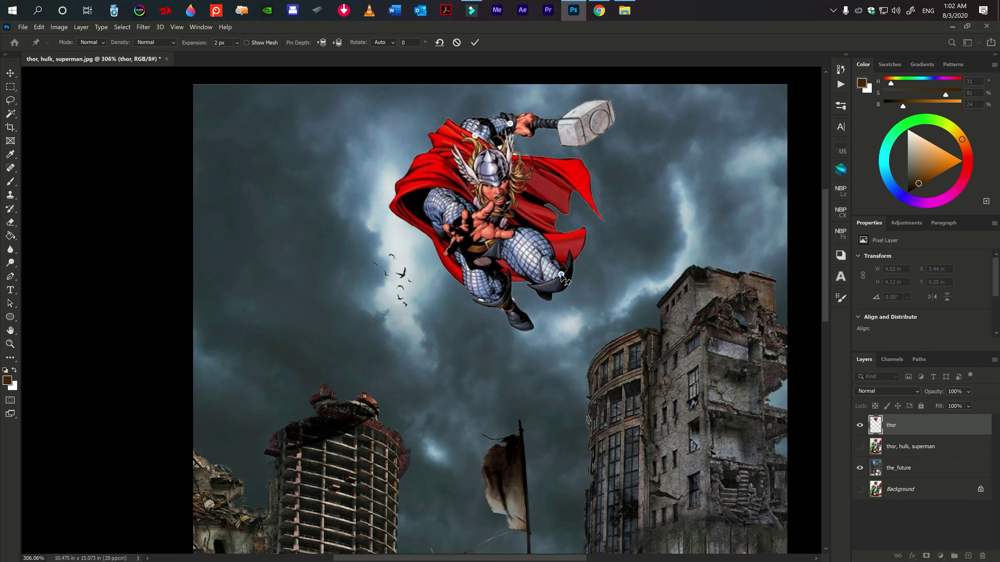
click(492, 297)
click(454, 203)
drag(476, 136, 480, 117)
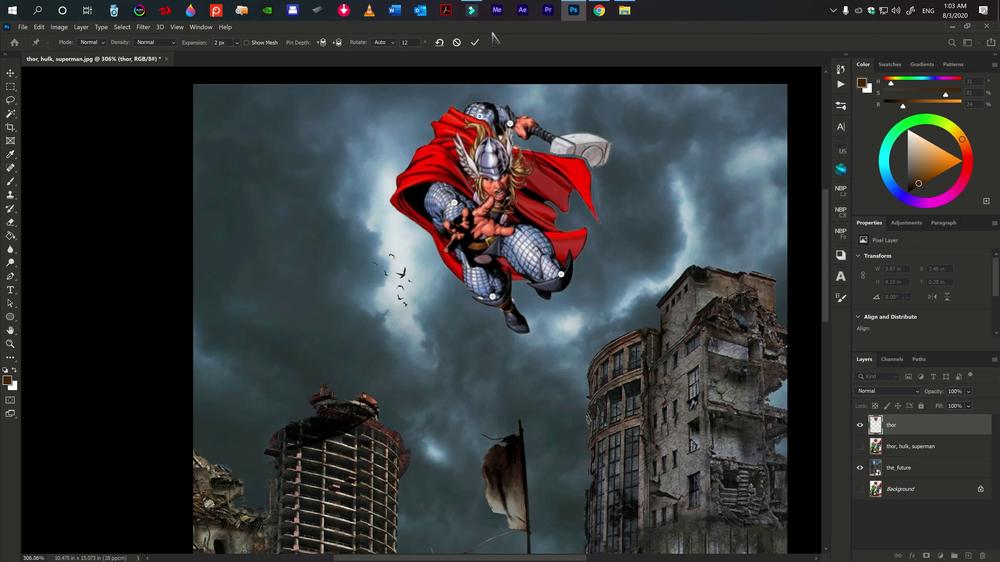
click(475, 43)
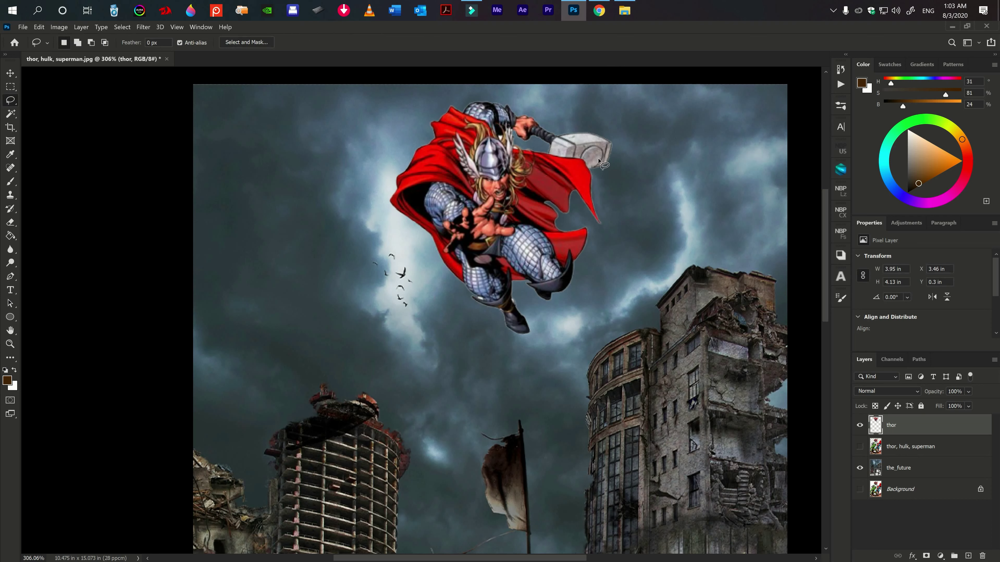
Show 'thor, hulk, superman', duplicate thor, and start Puppet Warp with the mesh shown.
click(861, 446)
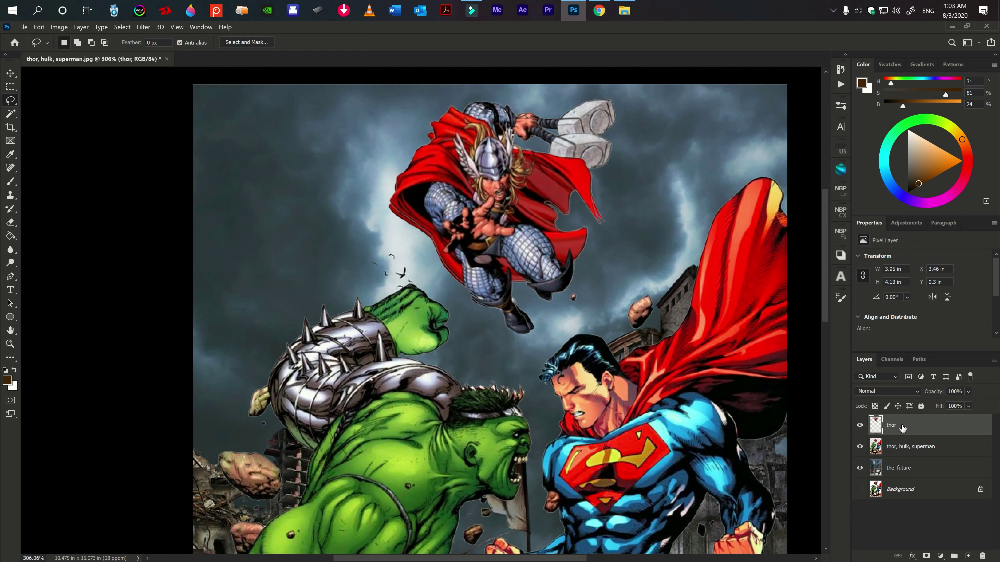
key(ctrl+j)
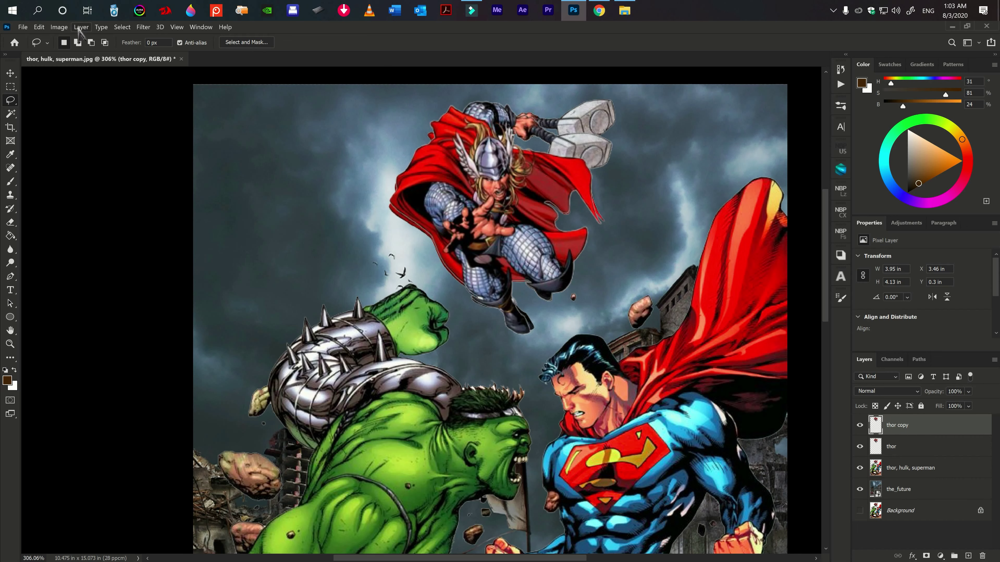
click(39, 27)
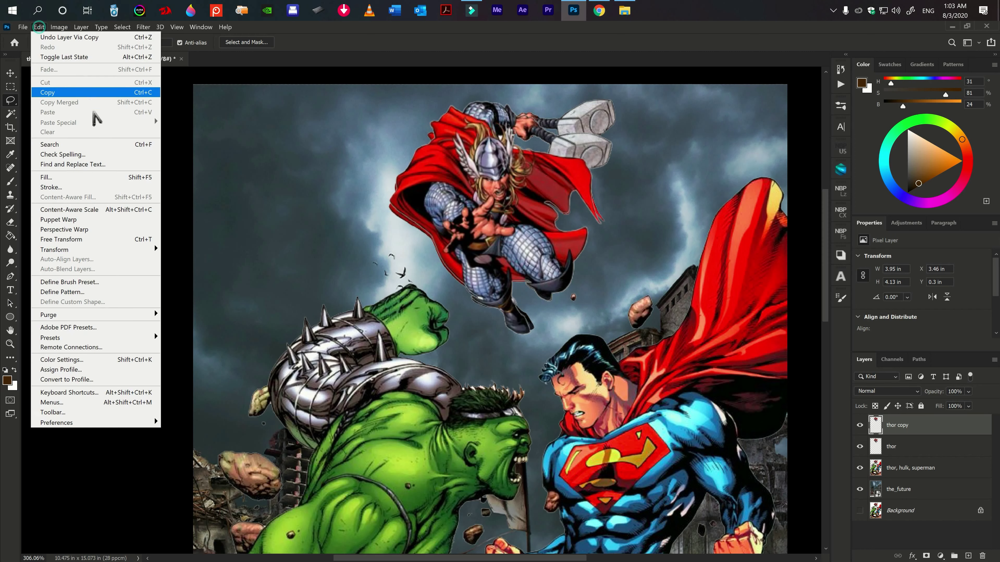
click(63, 219)
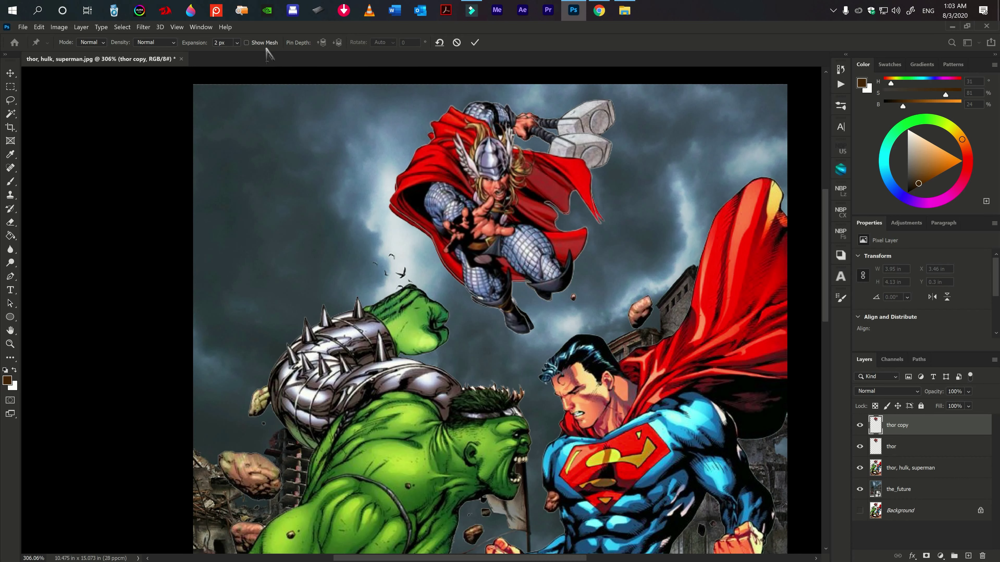
click(247, 43)
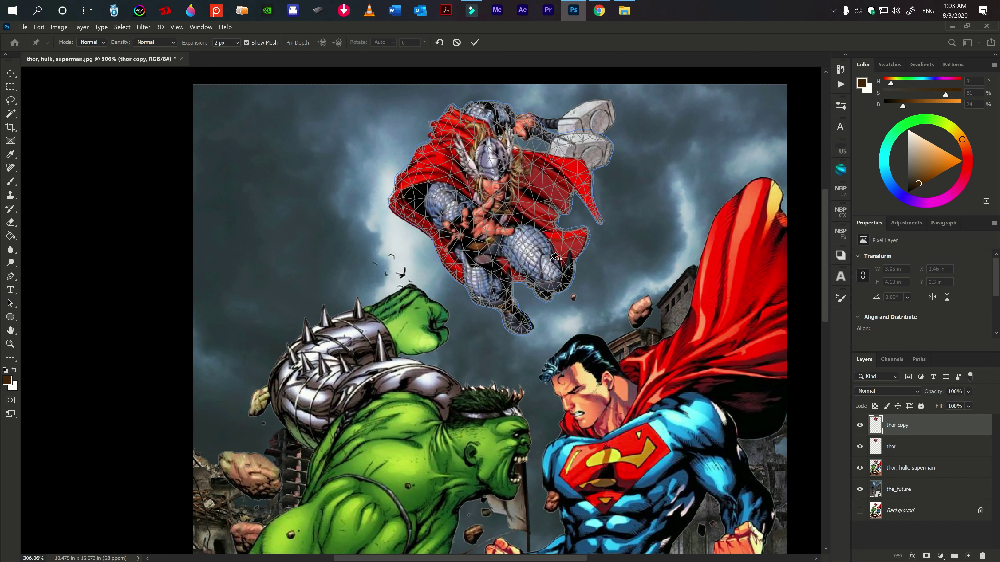
Pin Thor's legs, arm, head and hand, tilt the head, swing the hammer down ~41°, commit.
click(554, 279)
click(493, 297)
click(449, 203)
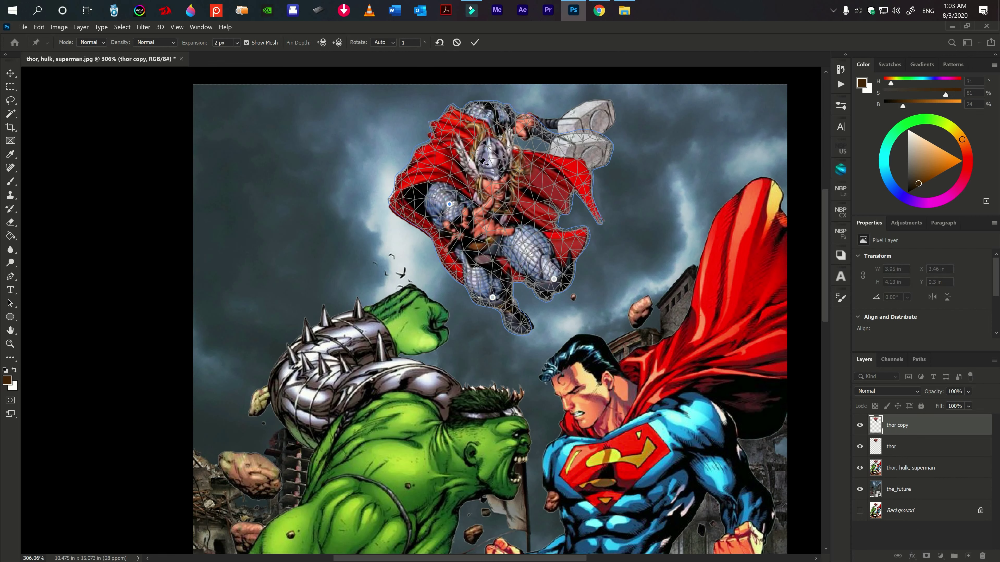
click(495, 122)
click(517, 123)
drag(495, 122, 488, 113)
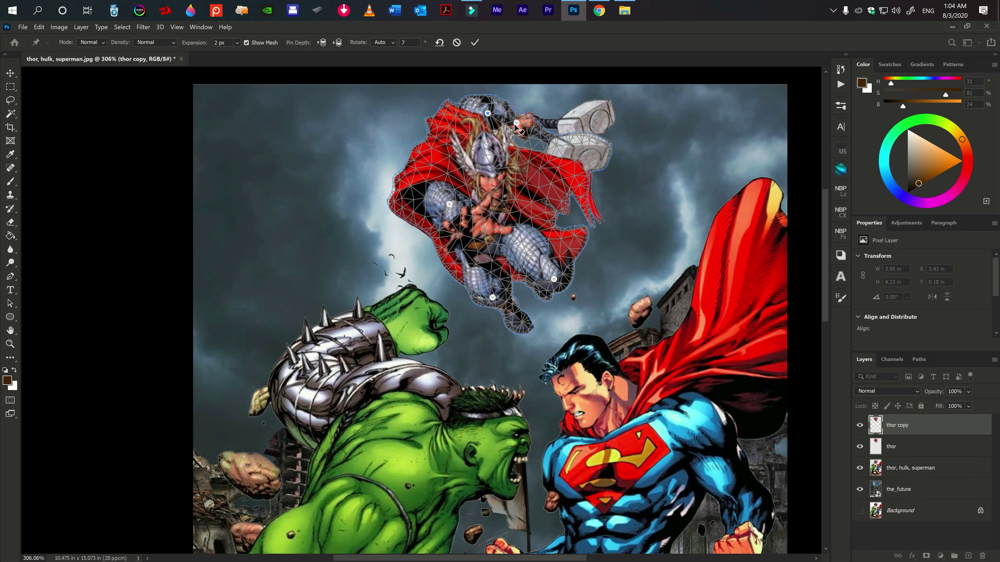
drag(516, 123, 514, 141)
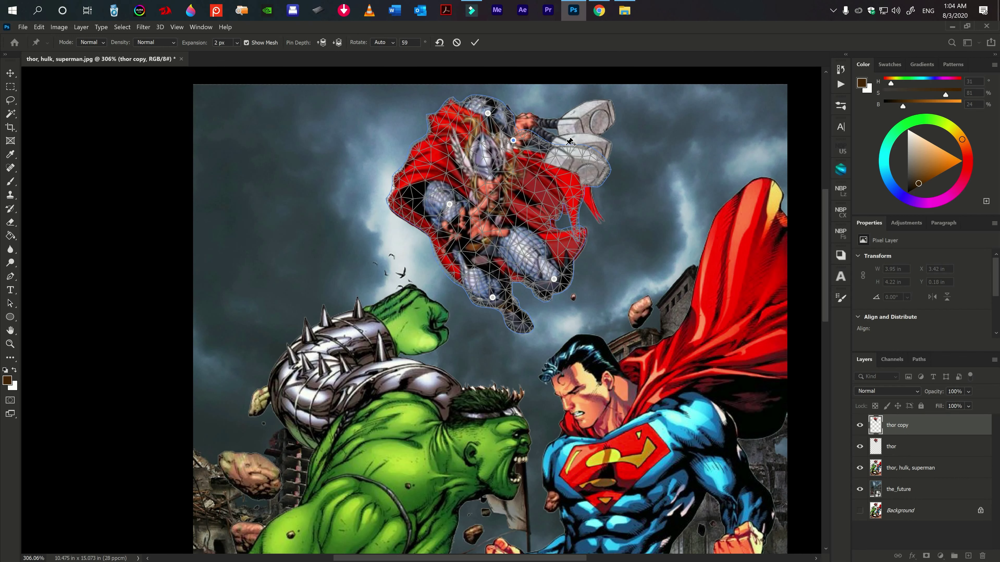
click(477, 40)
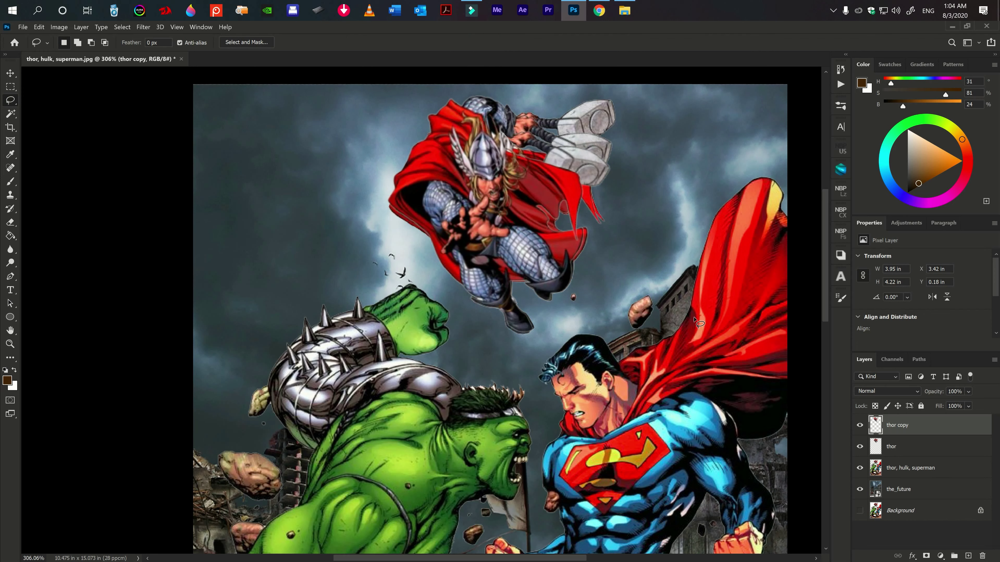
Nudge the original Thor slightly up-right and shift the thor copy left and down.
click(918, 446)
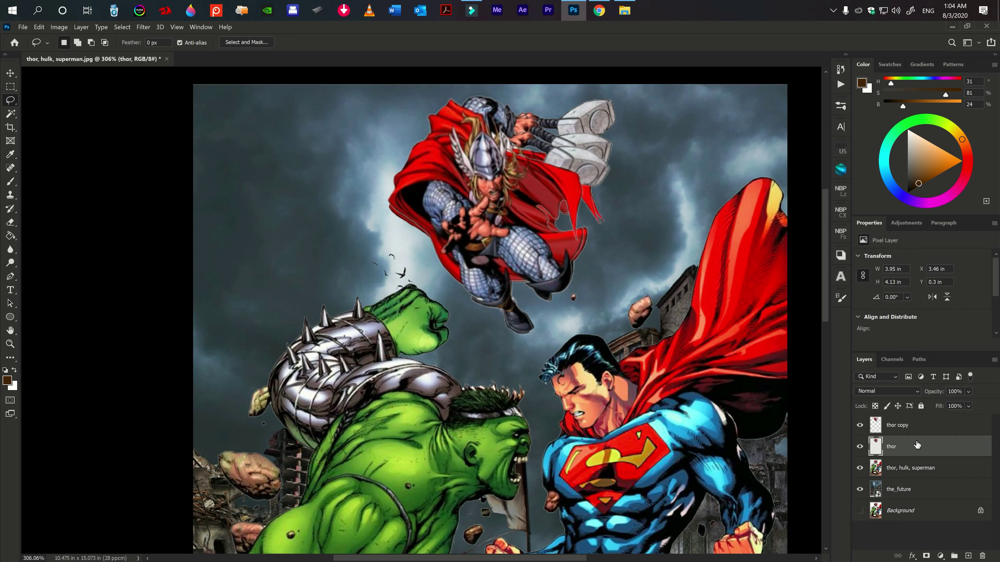
key(ctrl+t)
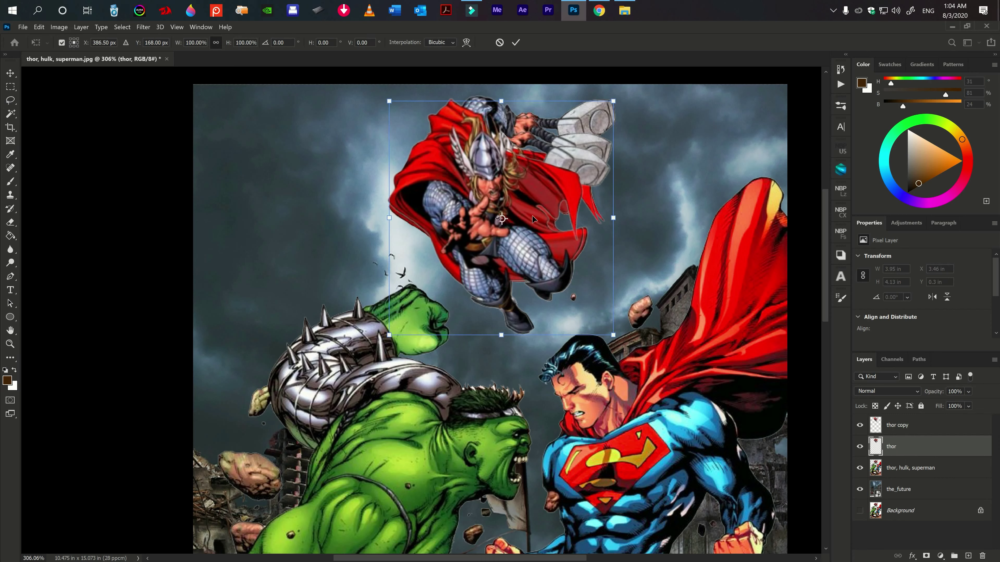
drag(533, 218, 547, 213)
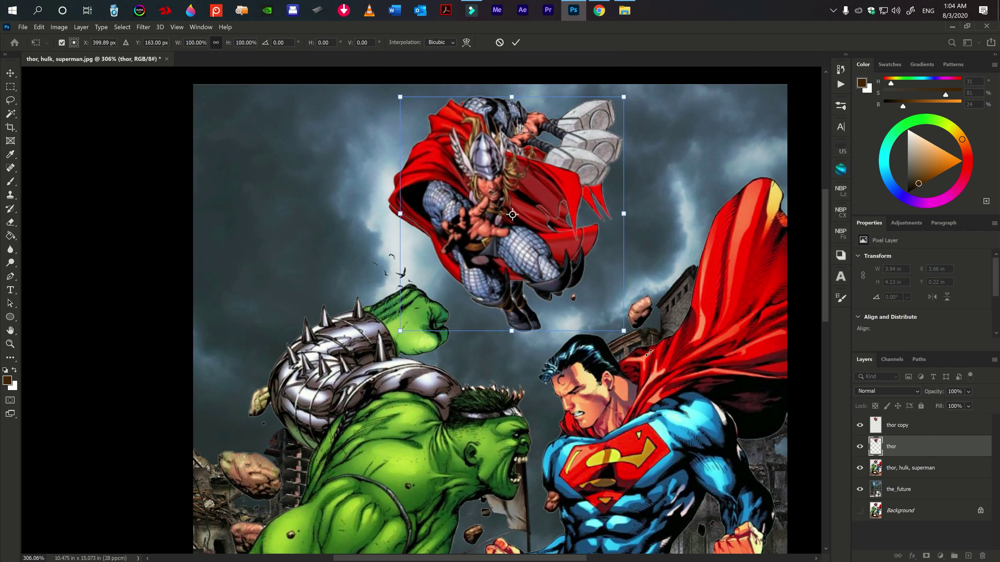
click(902, 425)
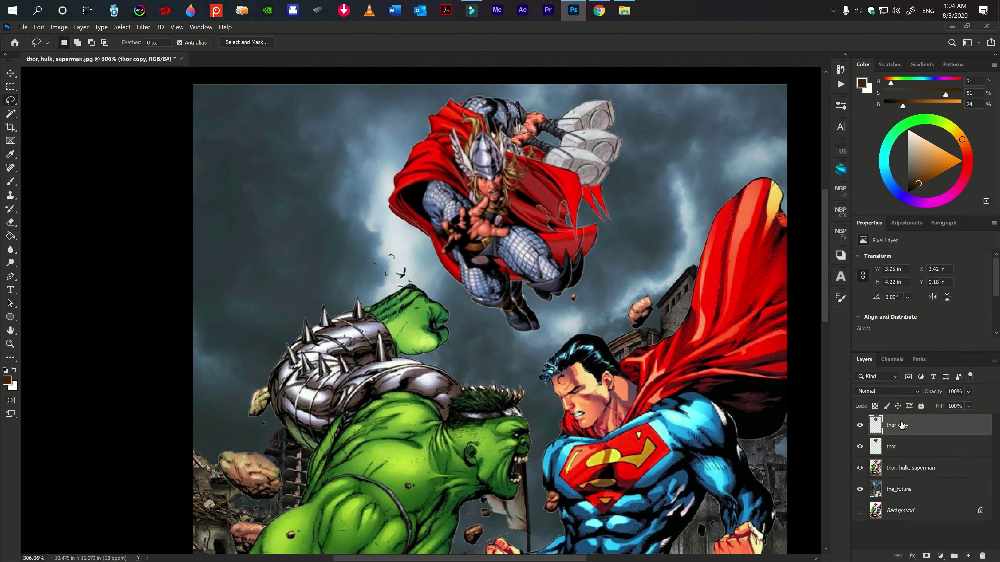
key(ctrl+t)
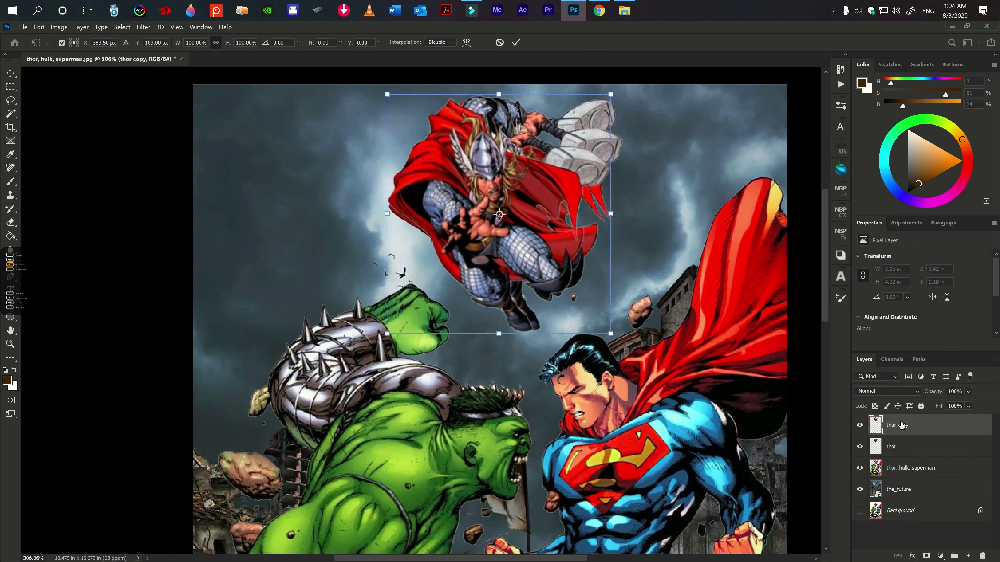
drag(597, 275, 593, 277)
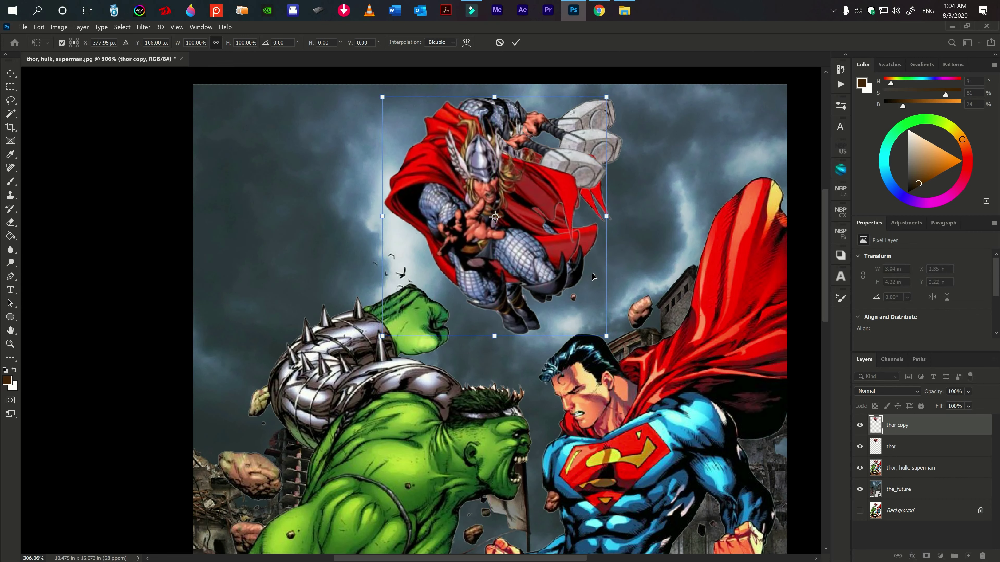
key(Return)
key(l)
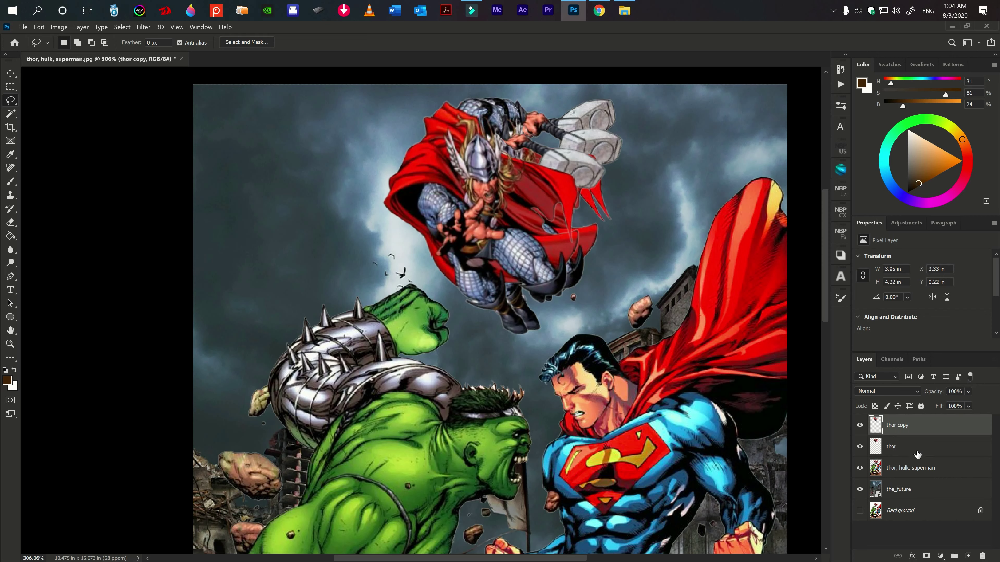
Toggle the Hulk/Superman and thor layers to compare, then reselect the original thor layer.
click(860, 468)
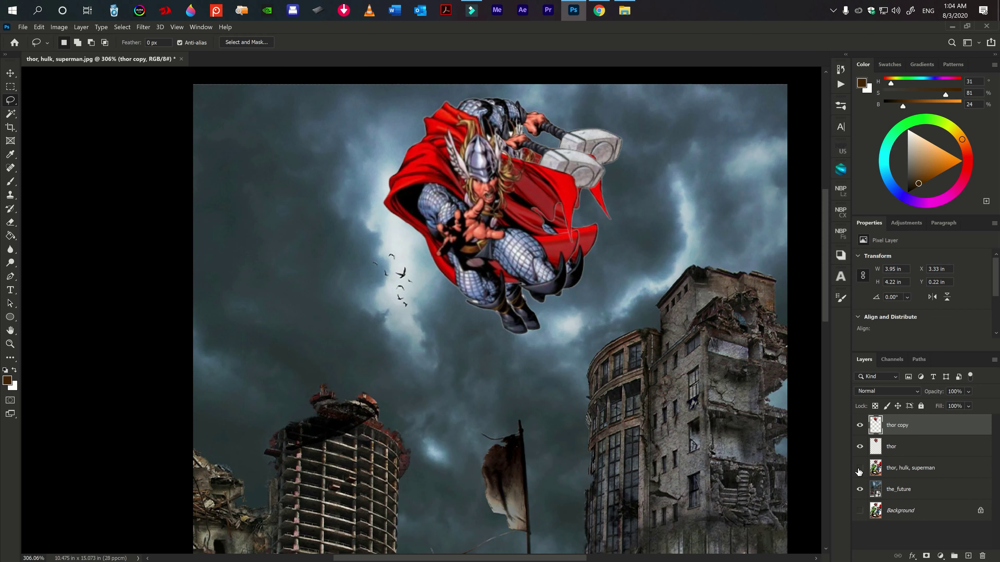
click(862, 447)
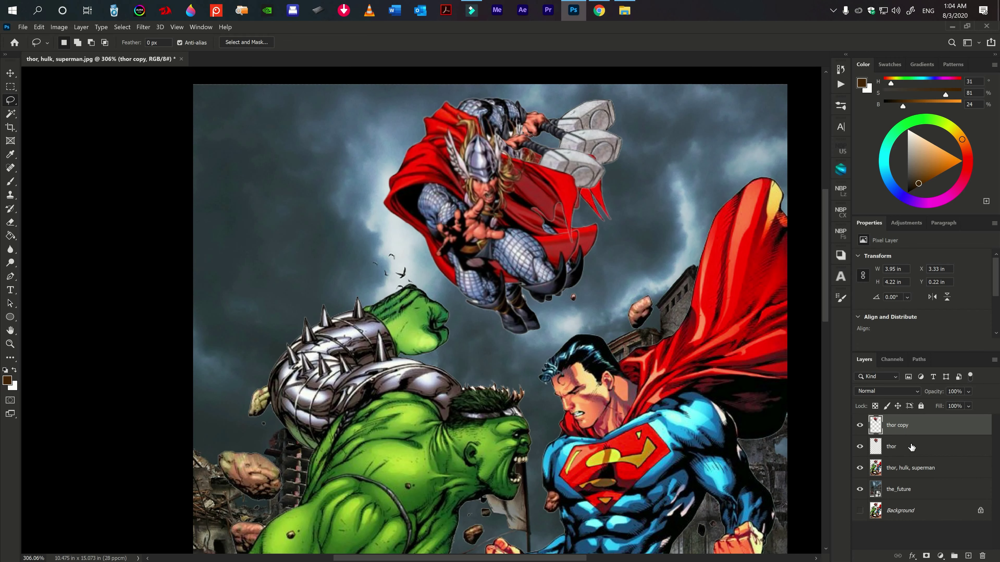
click(913, 447)
click(143, 27)
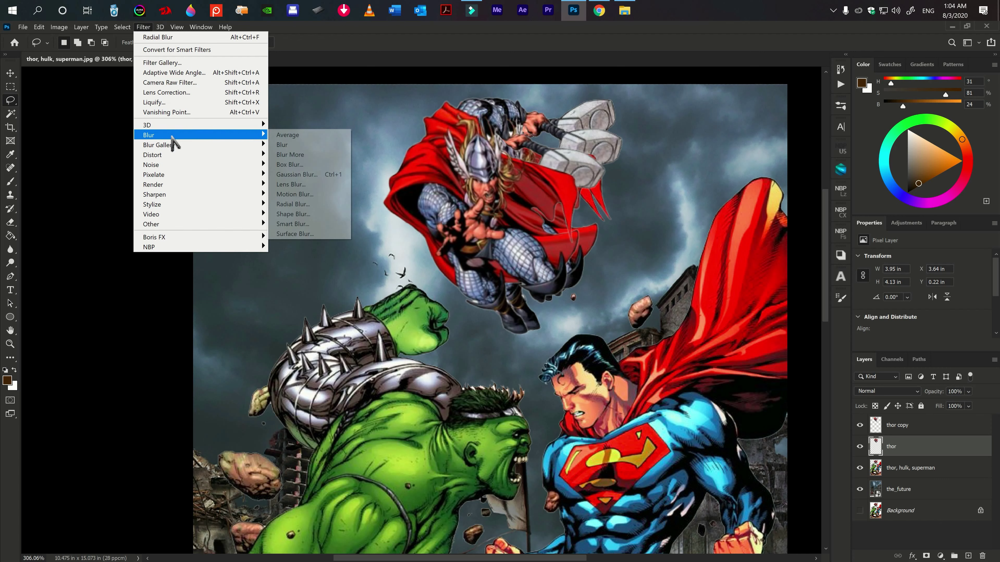
mouse_move(200, 135)
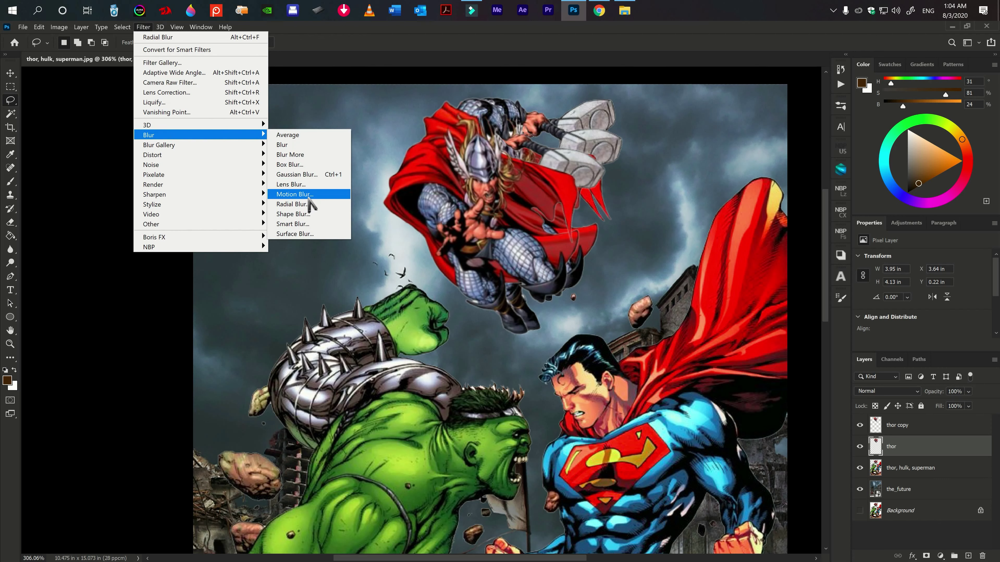
click(310, 204)
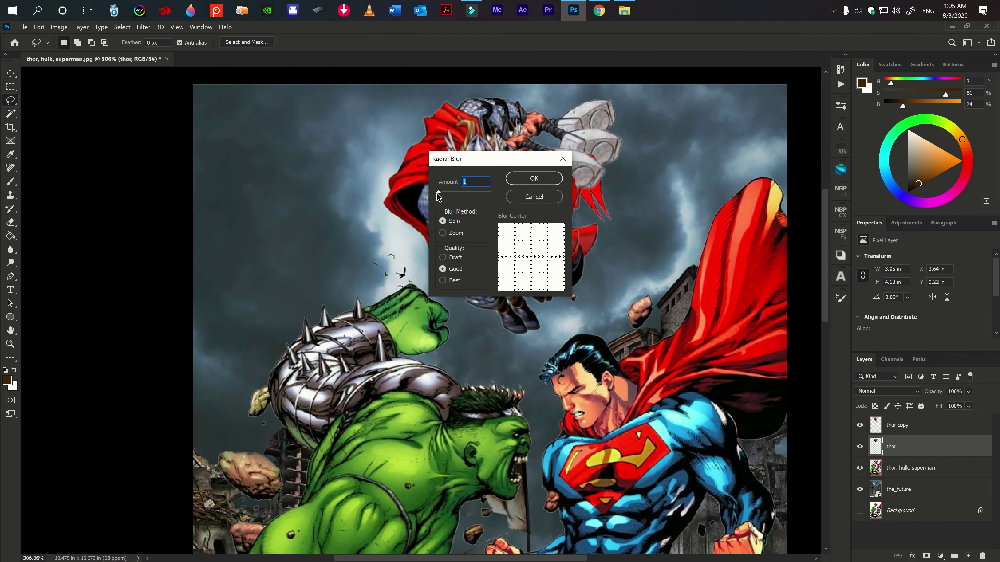
drag(440, 195, 456, 194)
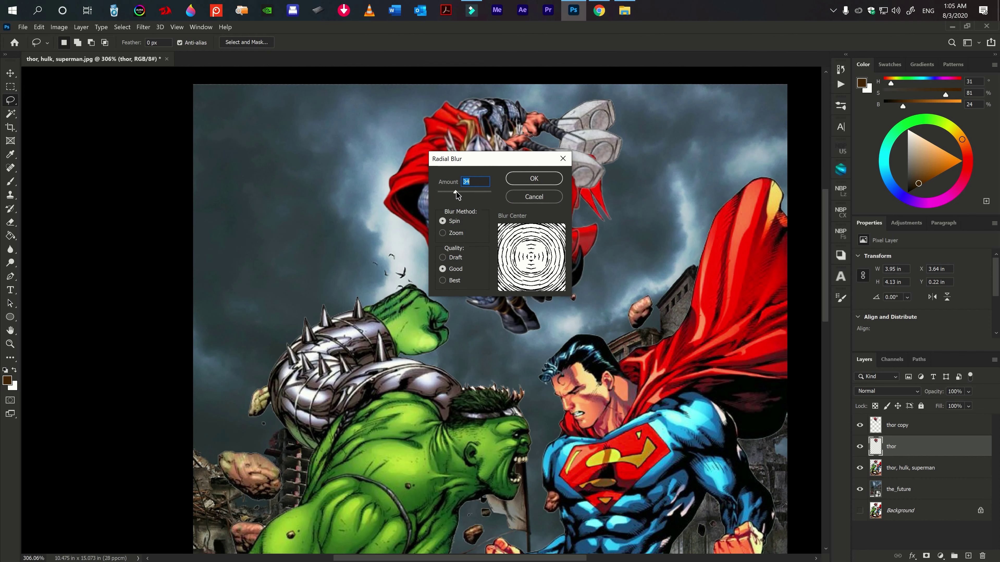
click(548, 180)
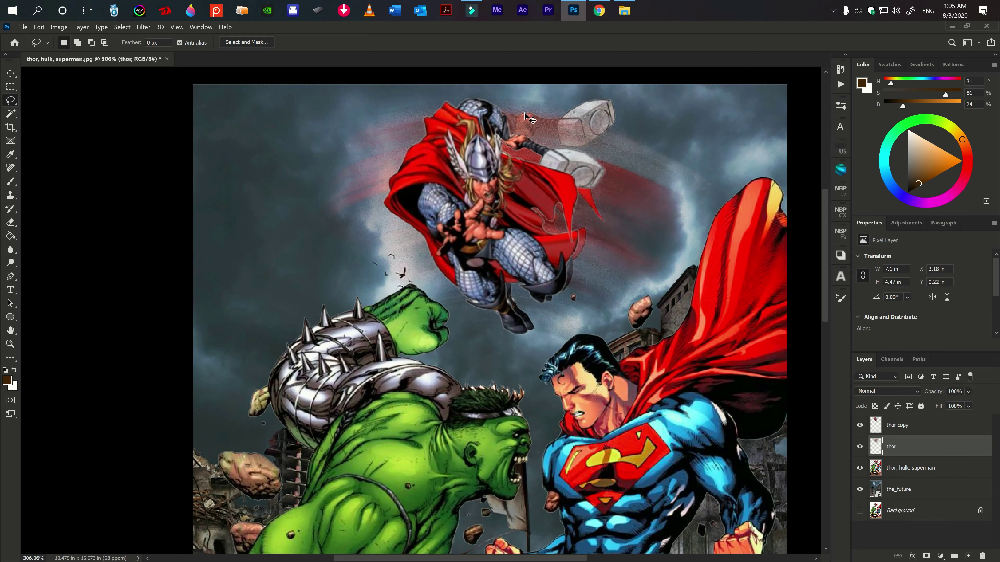
key(ctrl+z)
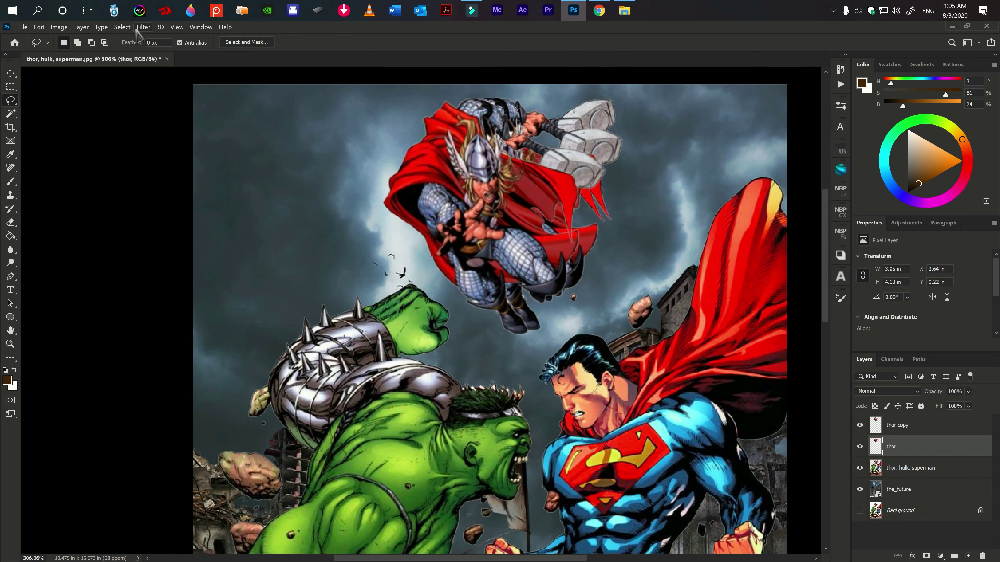
Apply a Spin Radial Blur of amount 15 to the thor layer as a smart filter.
click(143, 27)
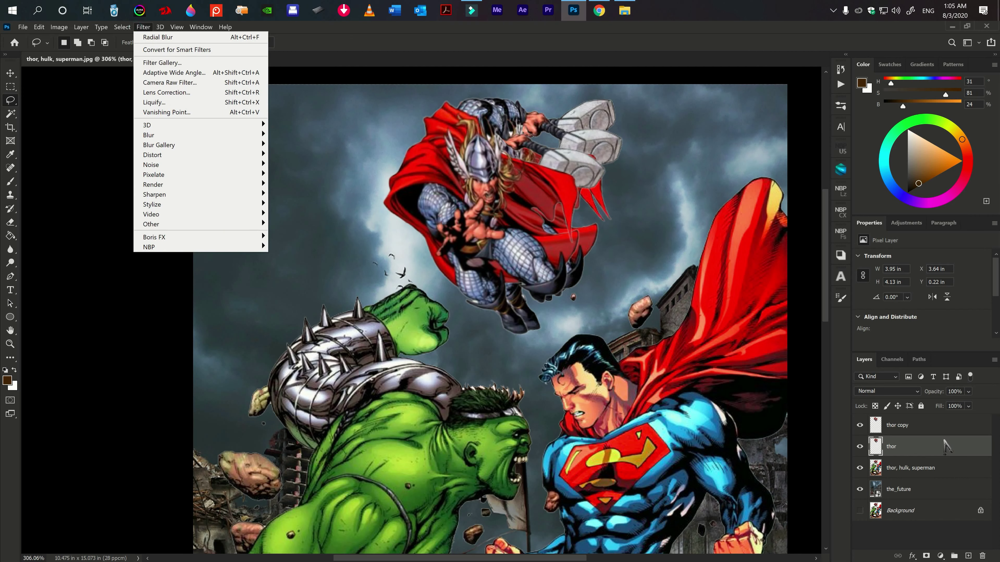
click(938, 449)
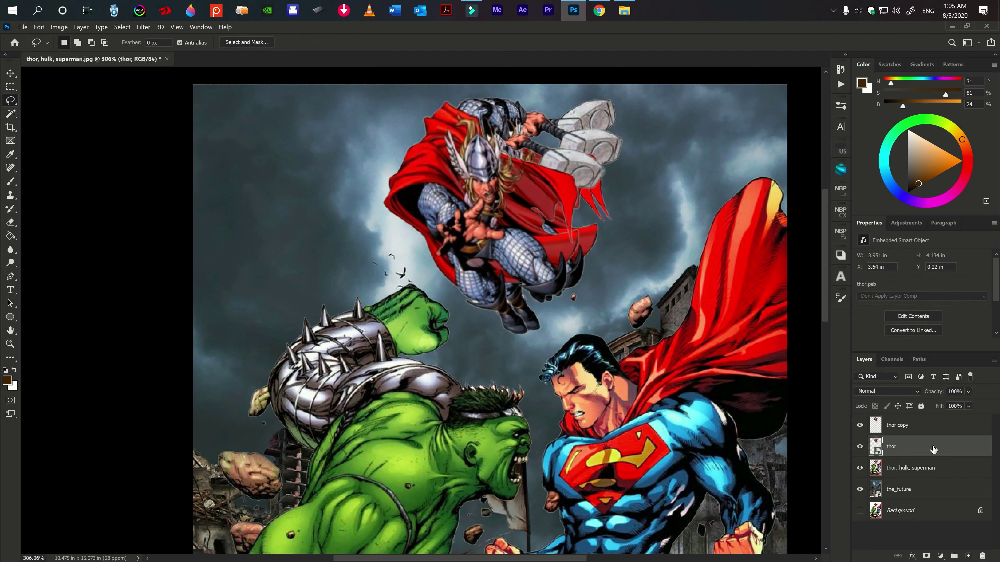
click(143, 26)
mouse_move(149, 134)
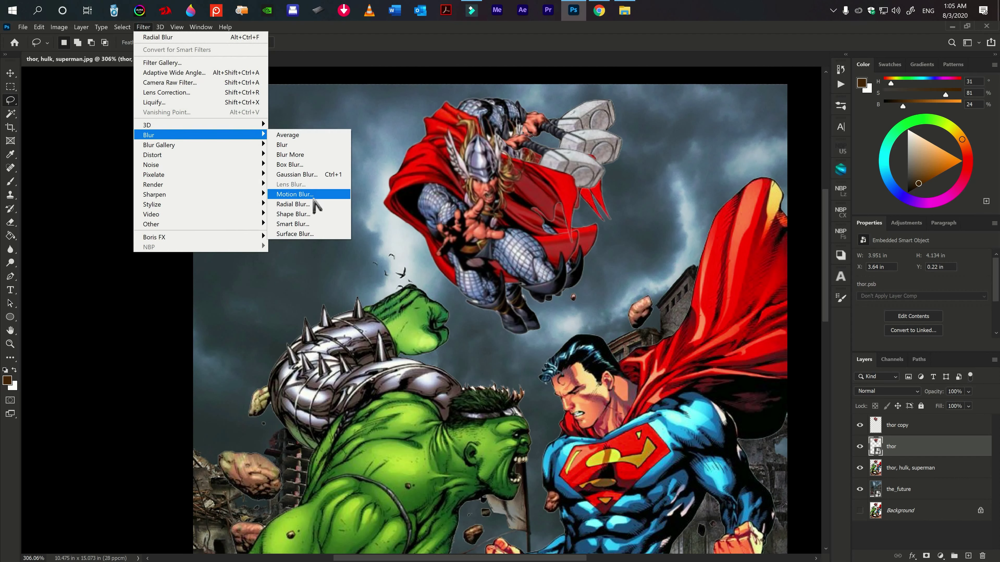
click(315, 204)
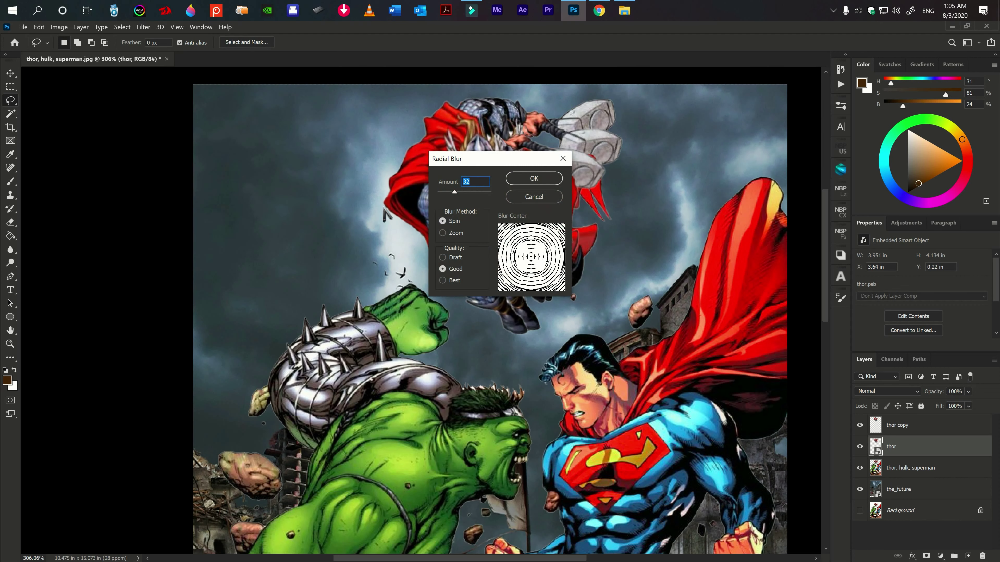
drag(455, 192, 447, 192)
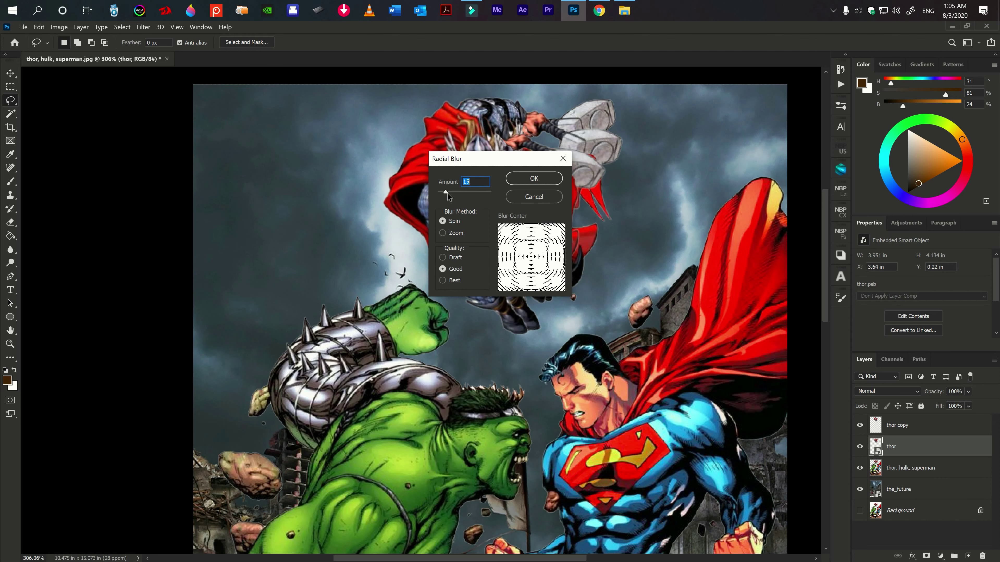
click(522, 181)
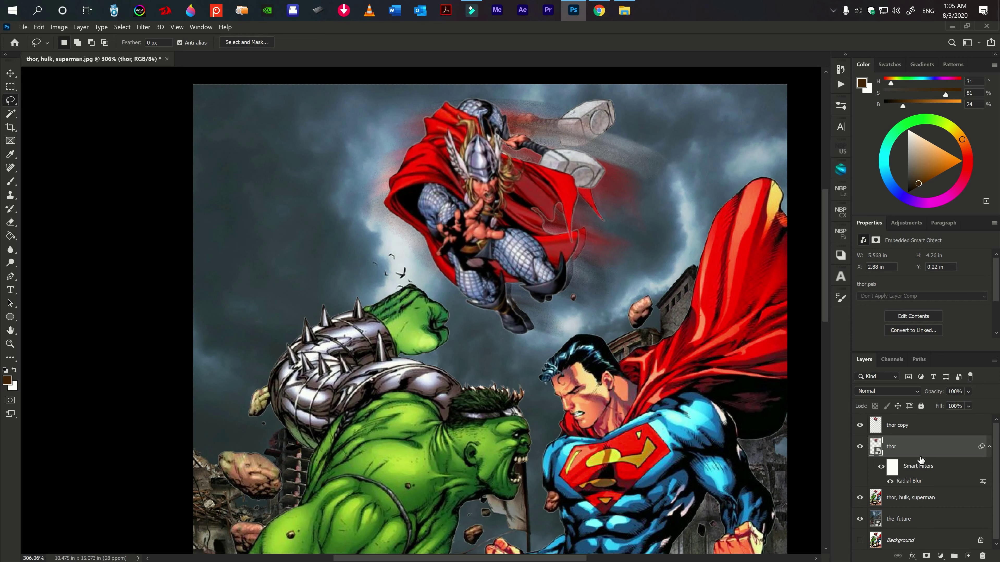
Undo Thor's radial blur and reapply Radial Blur at Amount 11 instead of 15.
scroll(523, 402, down, 2)
scroll(524, 401, down, 2)
scroll(524, 402, down, 2)
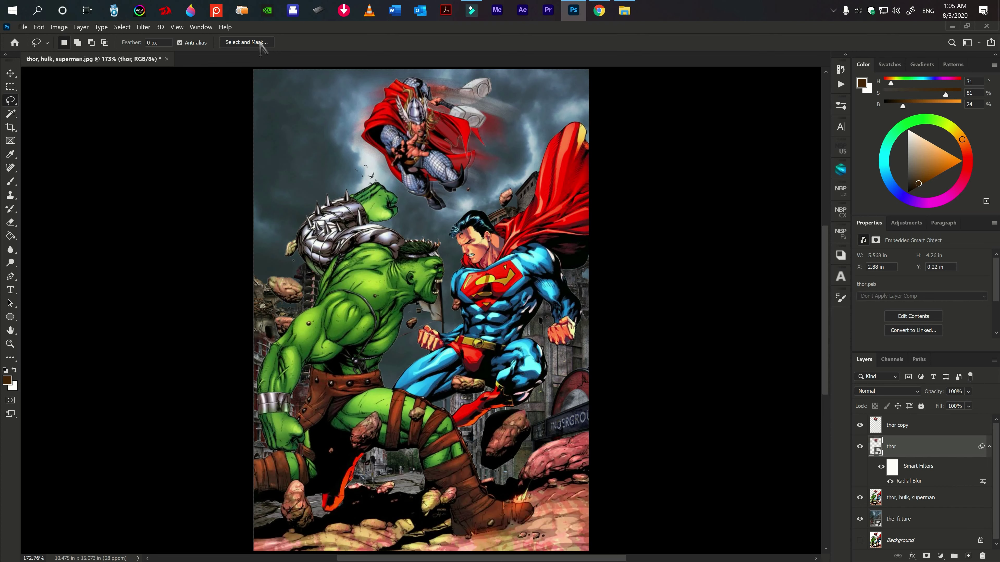
key(ctrl+z)
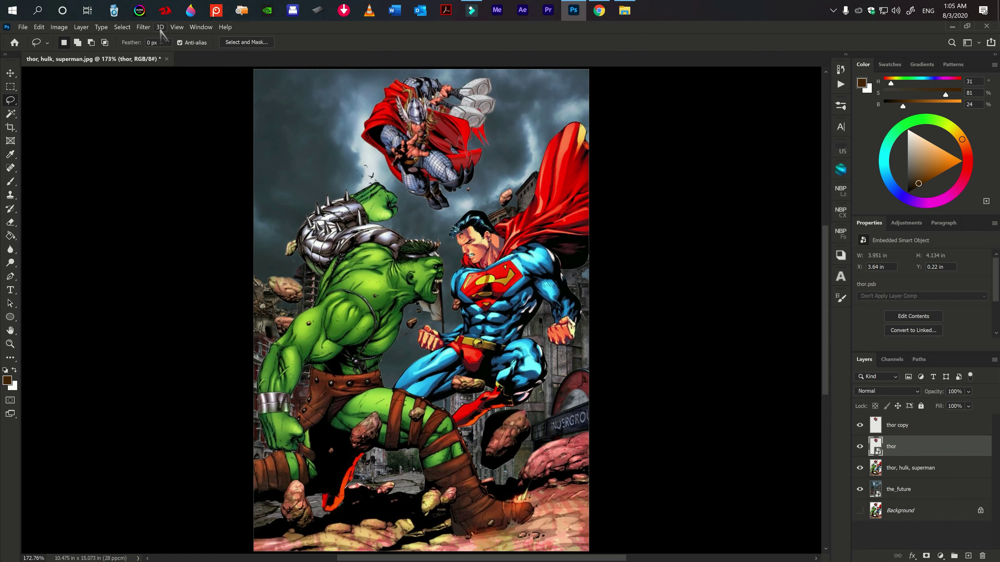
click(144, 27)
mouse_move(199, 135)
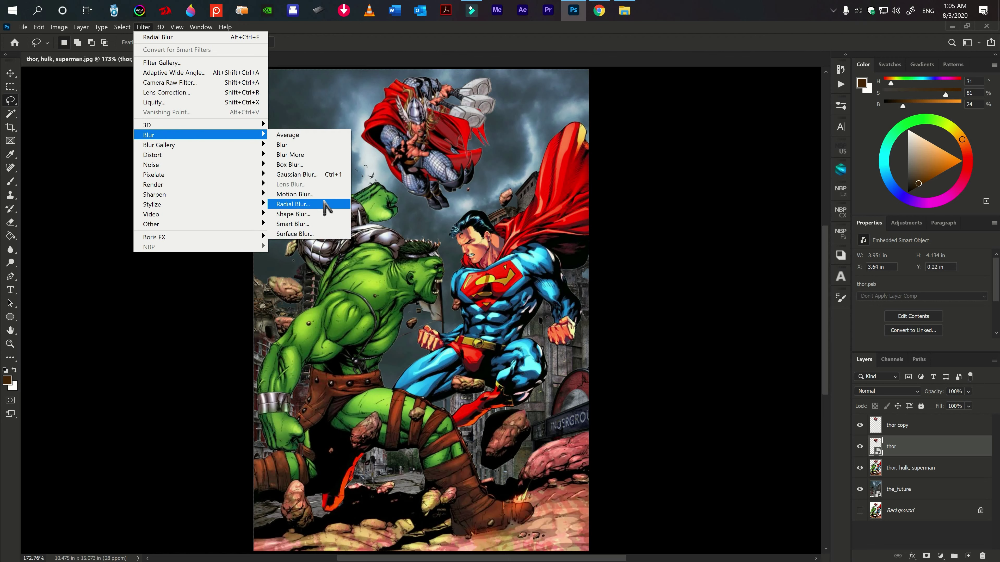
click(326, 204)
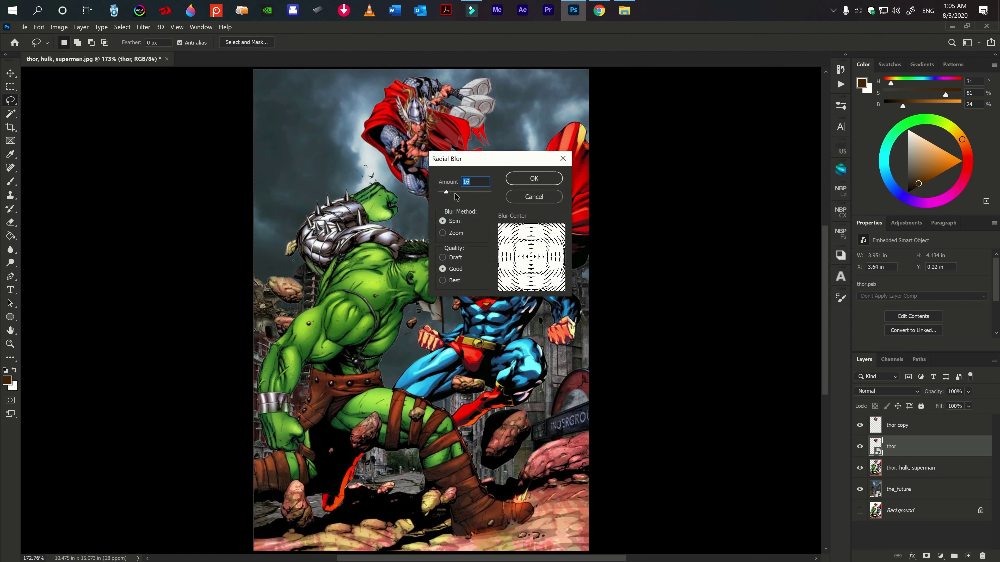
drag(447, 192, 443, 198)
click(535, 180)
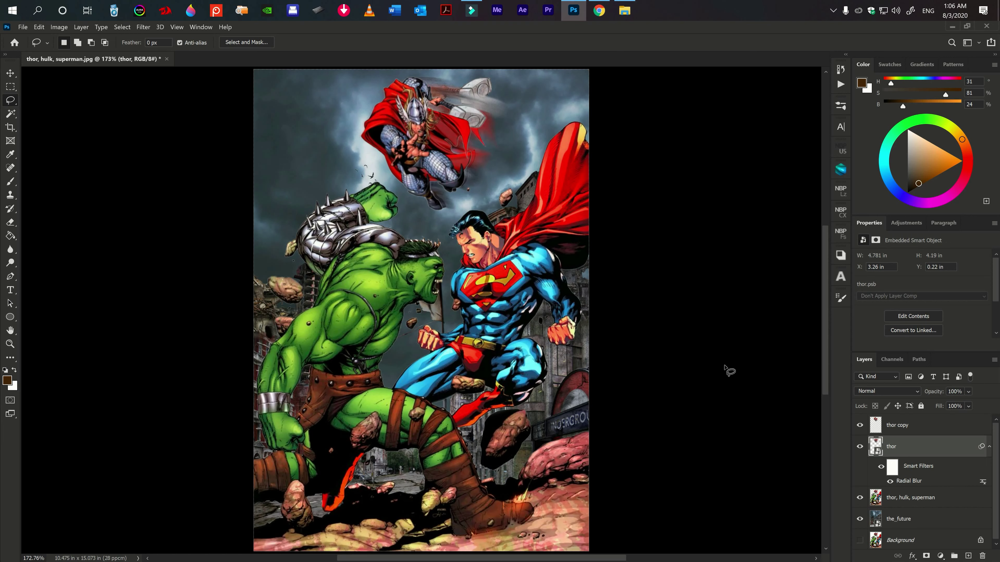
scroll(484, 404, down, 1)
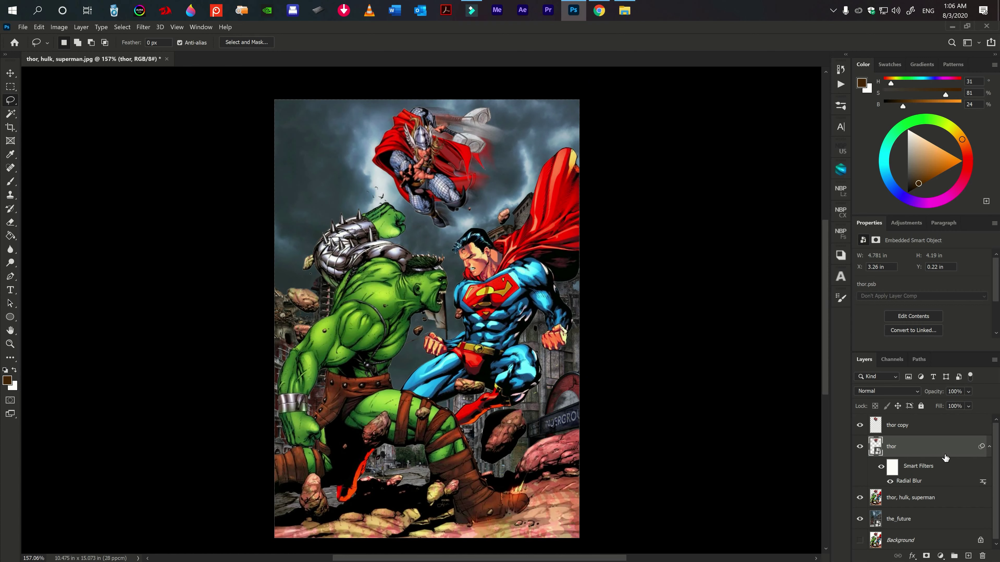
With the thor copy layer active, save as JPEG 'thor, hulk, superman_custom.jpg' in Downloads.
click(940, 428)
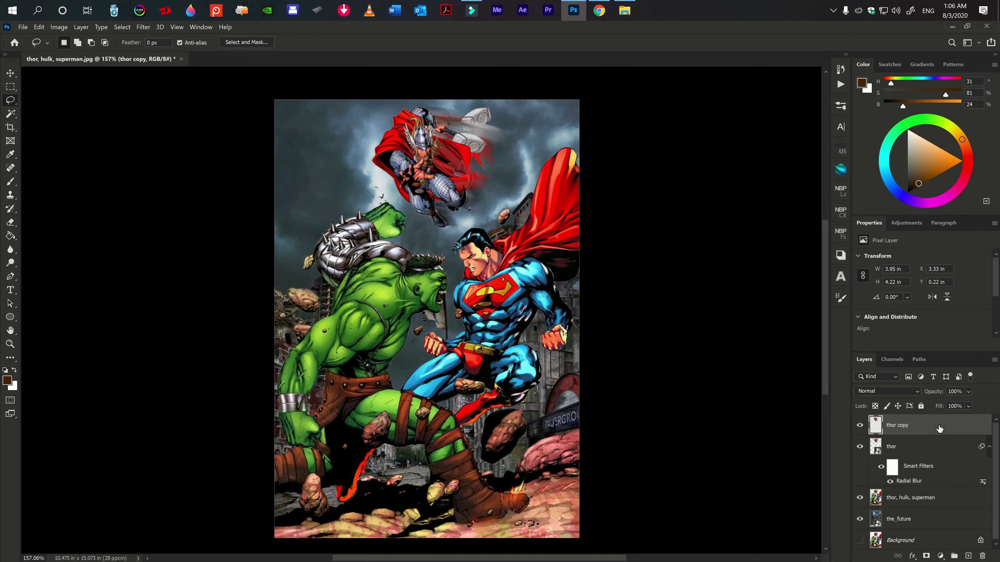
key(ctrl+shift+s)
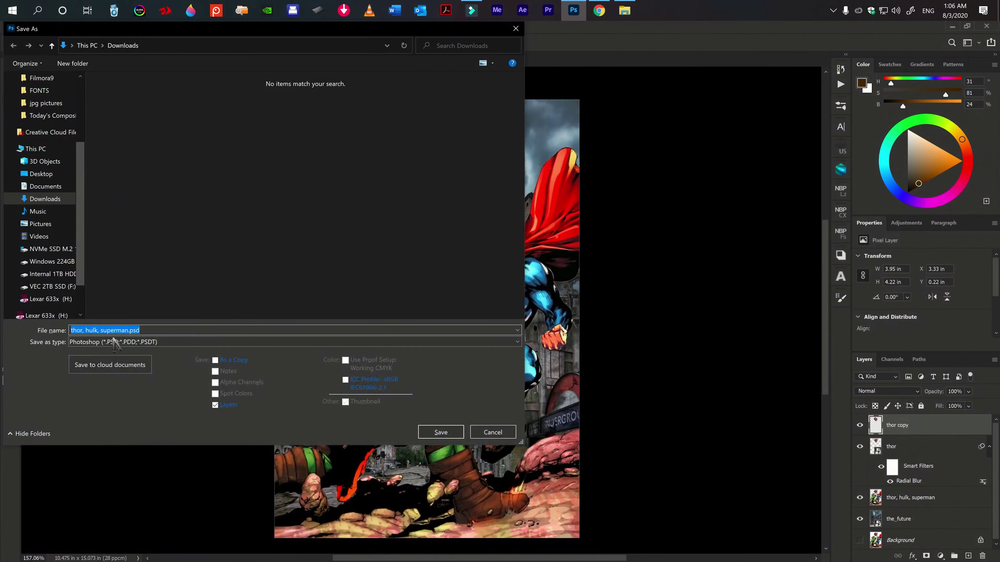
click(118, 352)
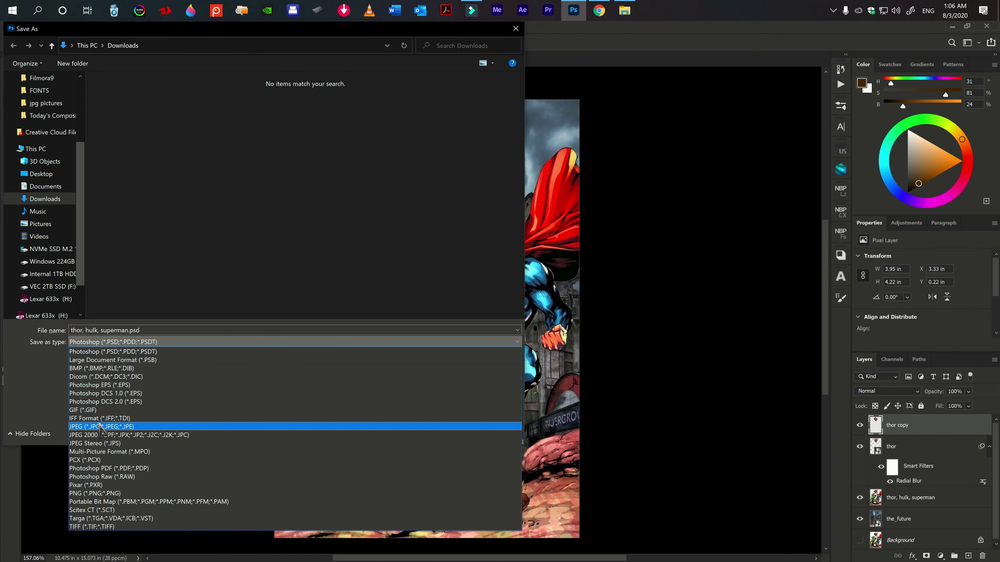
click(101, 426)
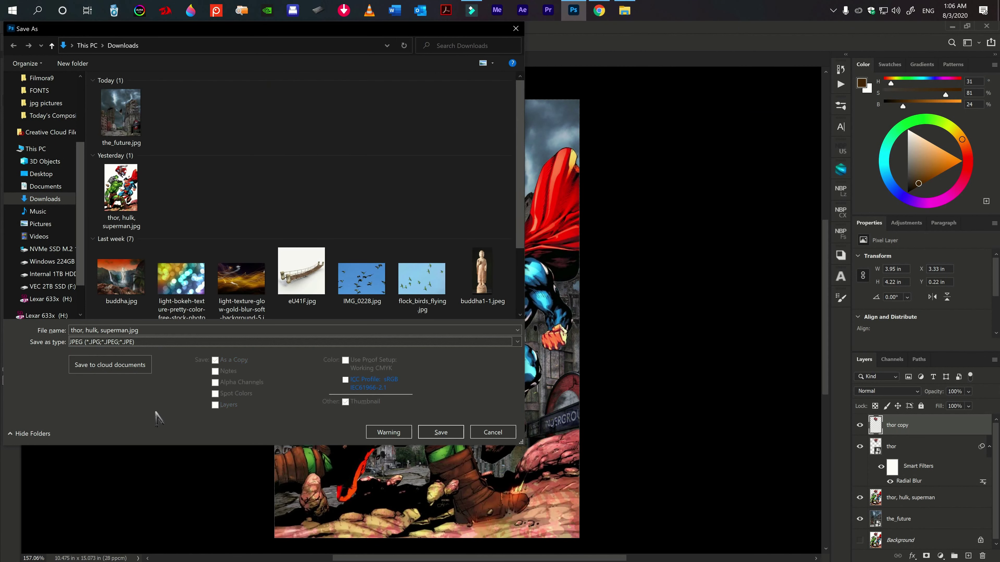
scroll(67, 138, up, 3)
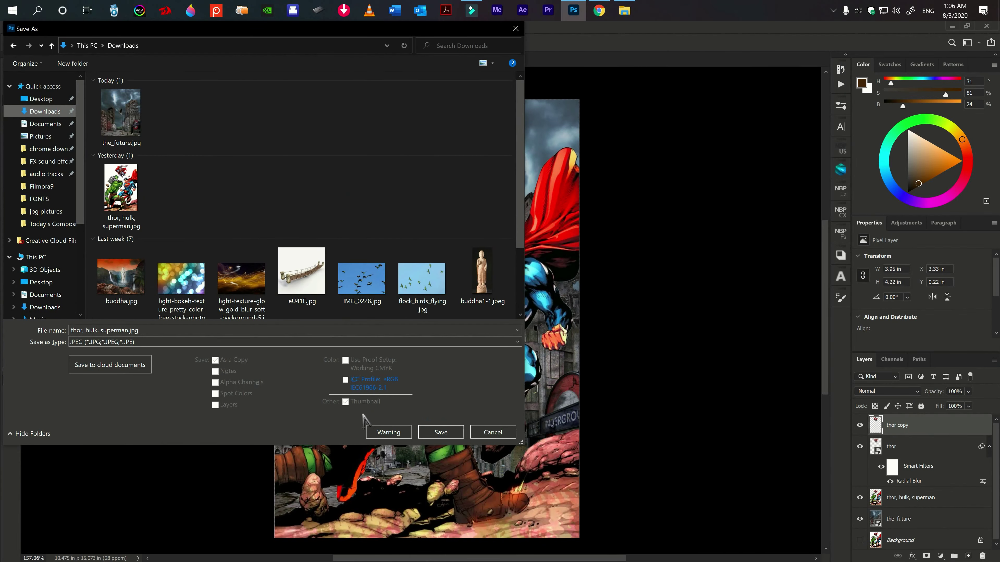
click(441, 434)
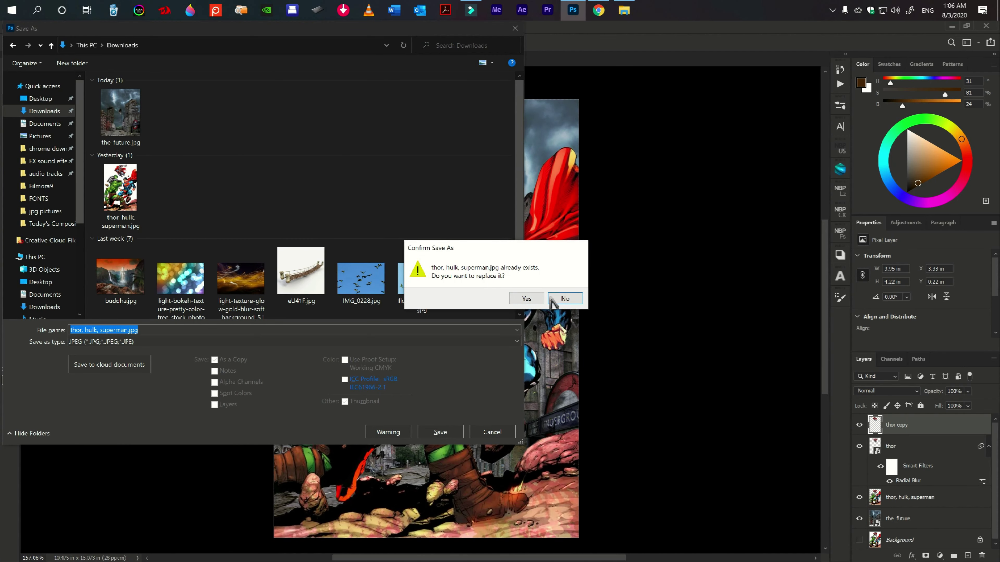
click(564, 299)
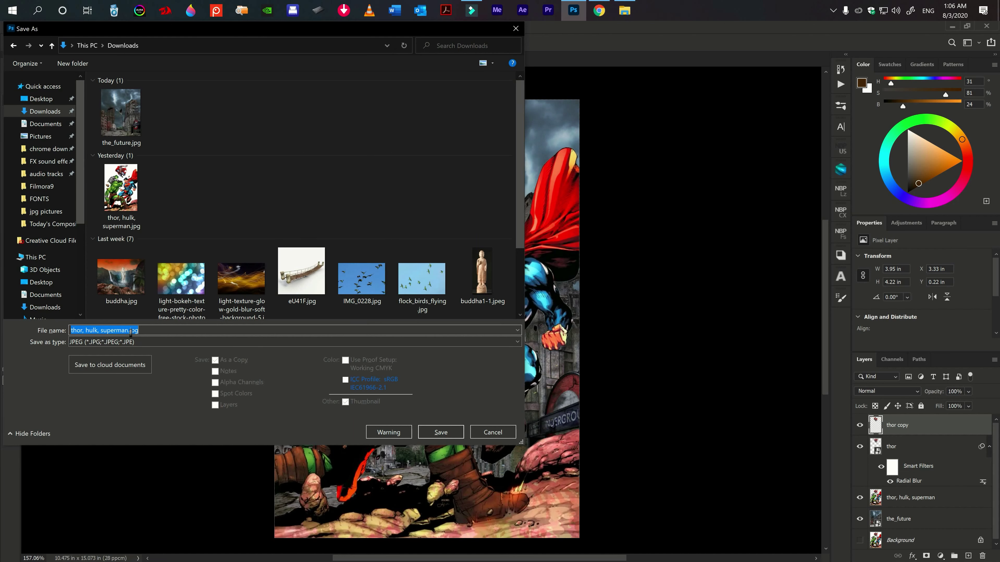
click(129, 331)
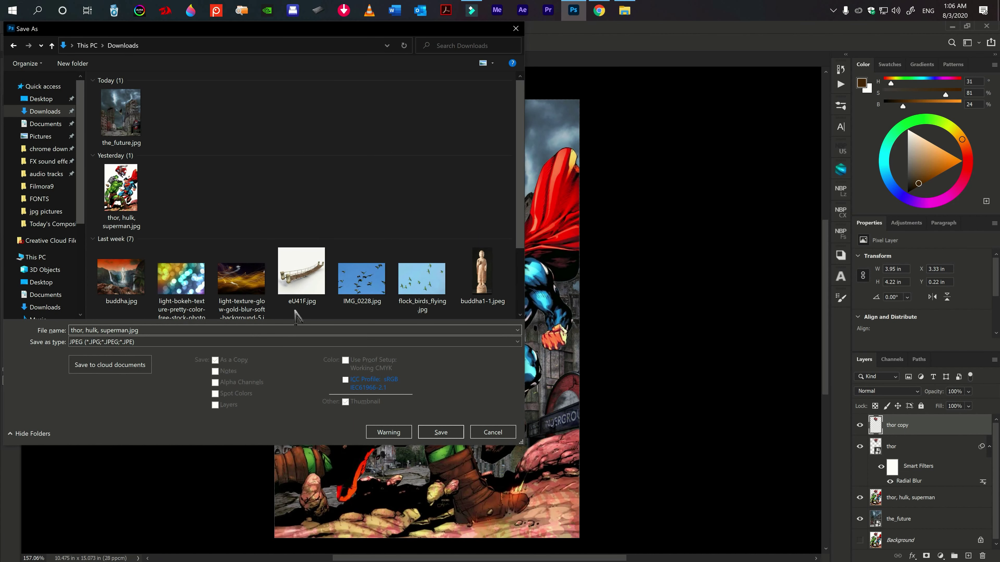
text(custom)
key(Return)
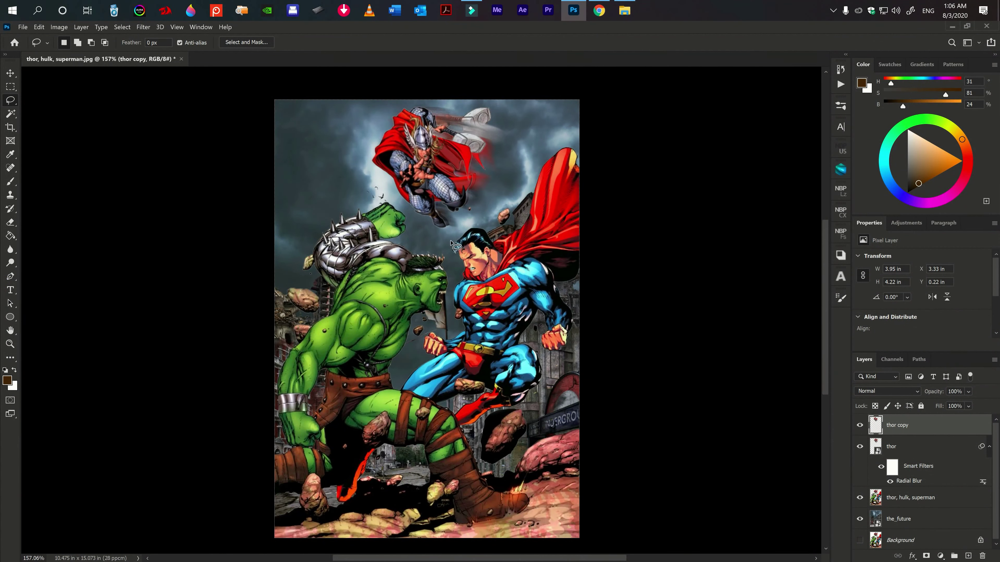
Reopen Save As, cancel it, and bring up the Downloads folder in File Explorer.
key(ctrl+shift+s)
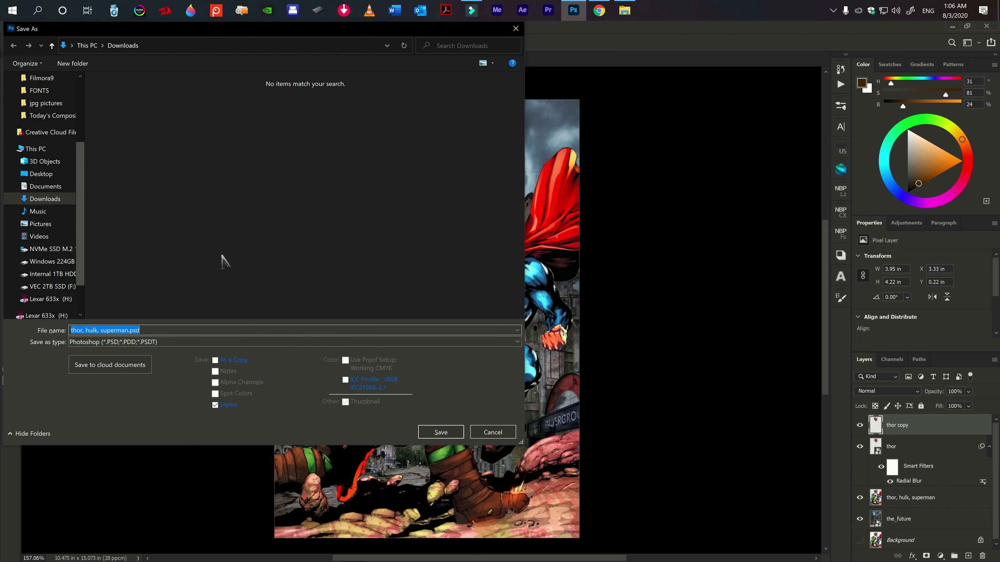
click(493, 432)
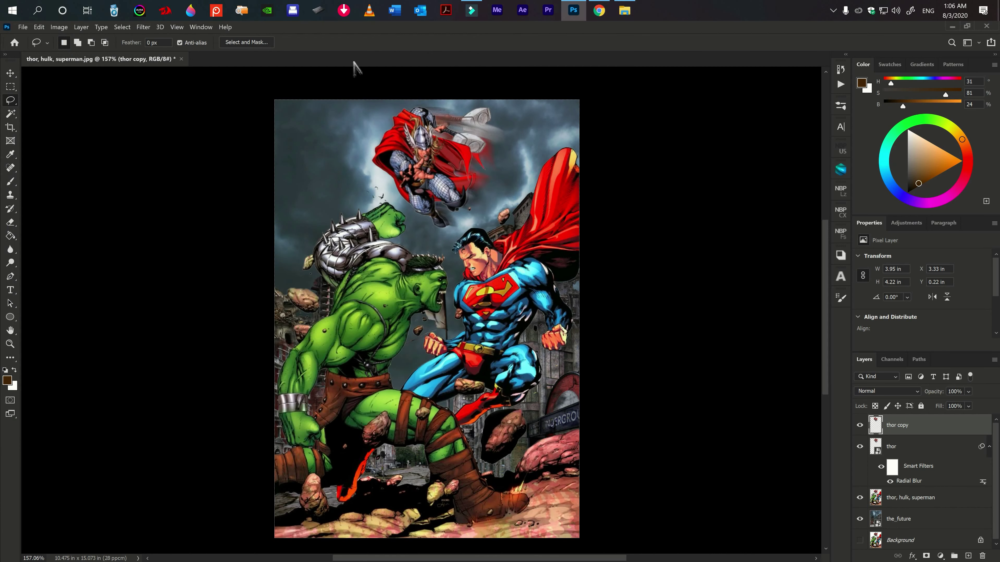
click(632, 12)
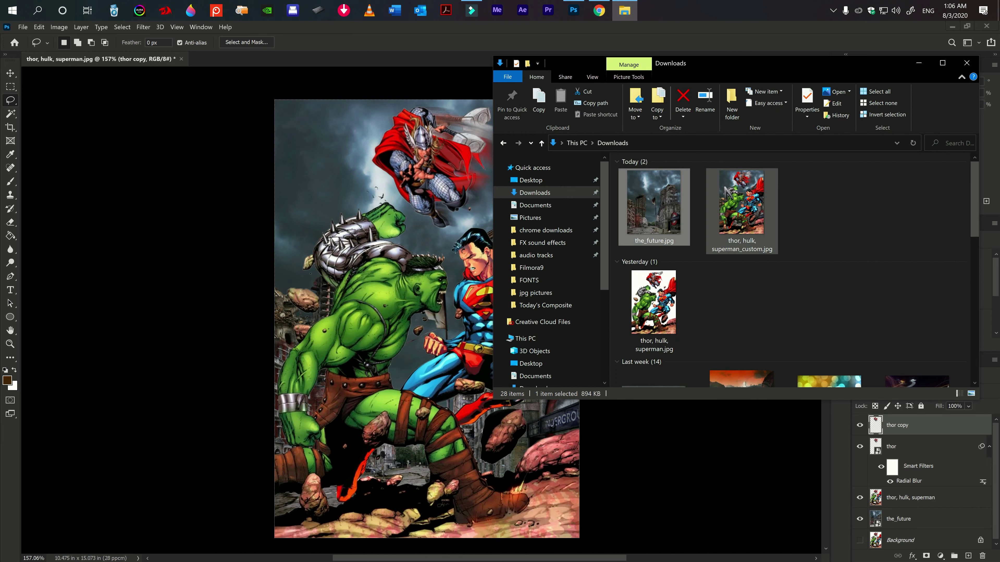
Drag thor, hulk, superman_custom.jpg from Downloads into Photoshop and fit it to the window.
click(732, 206)
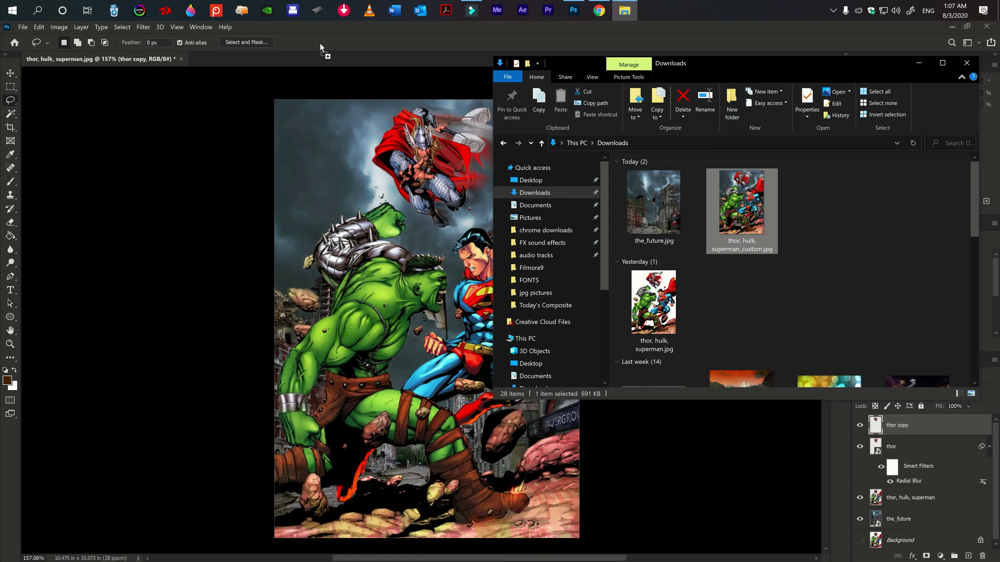
drag(742, 202, 239, 59)
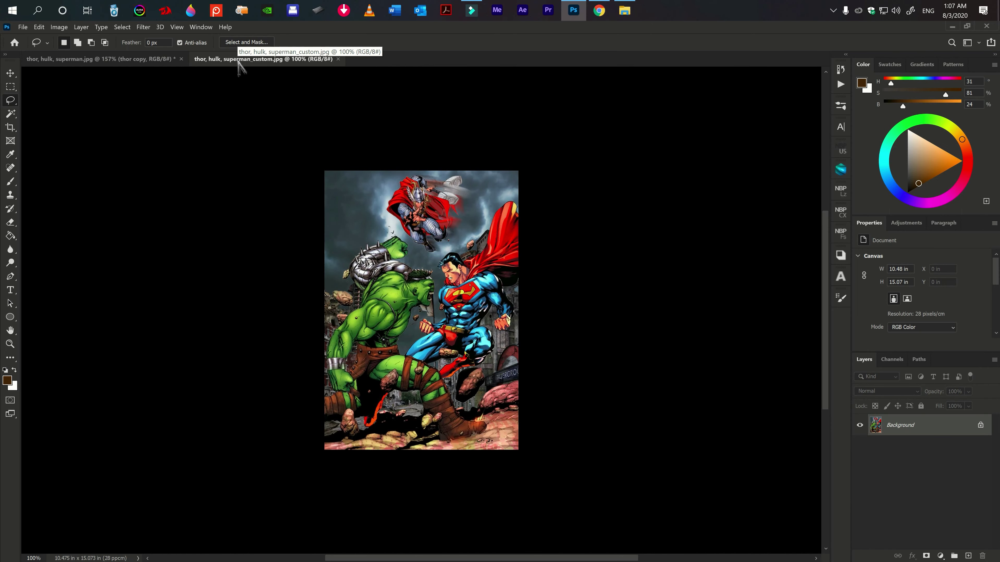
key(ctrl+0)
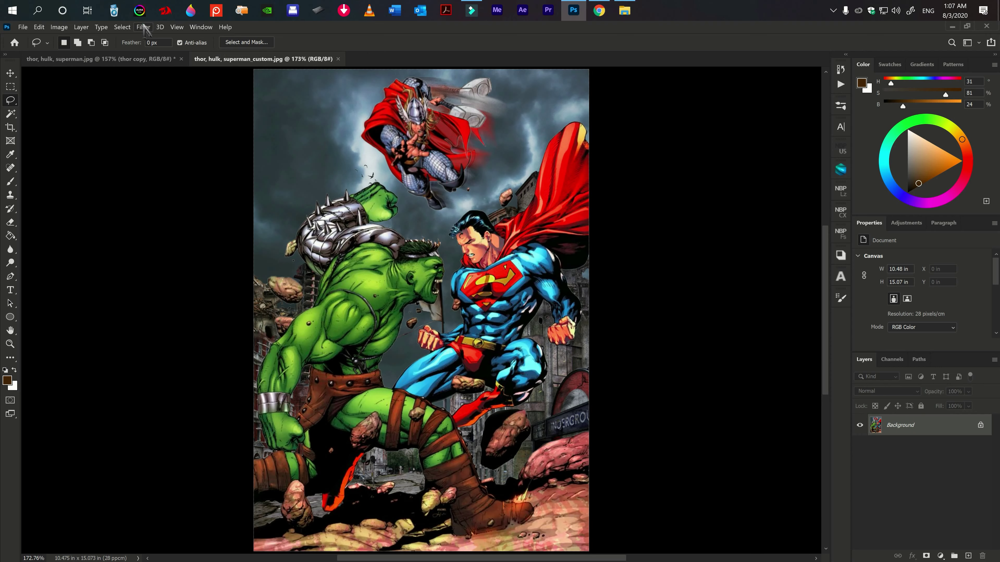
Run Filter > Boris FX > Optics on the flattened custom JPEG.
click(144, 27)
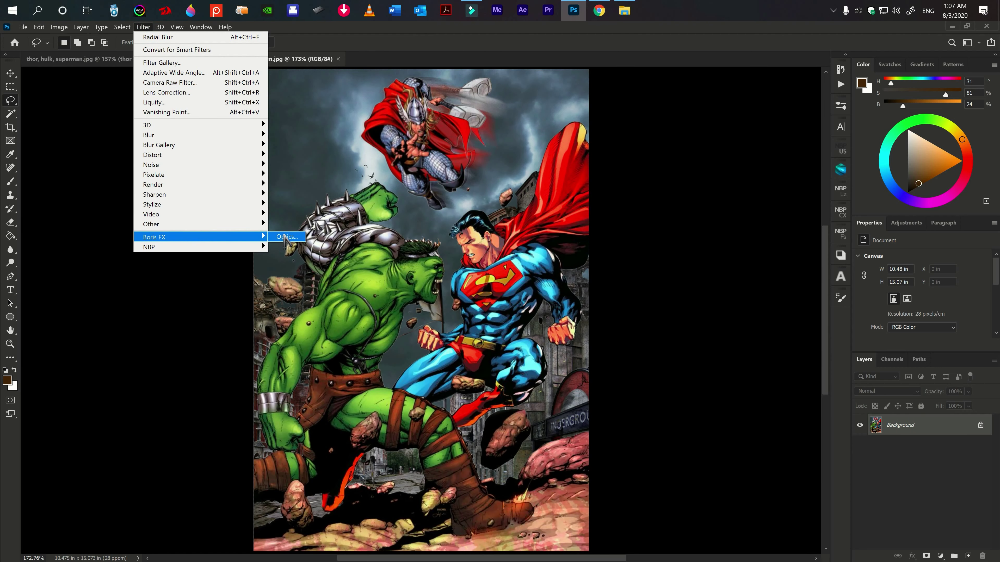
click(287, 237)
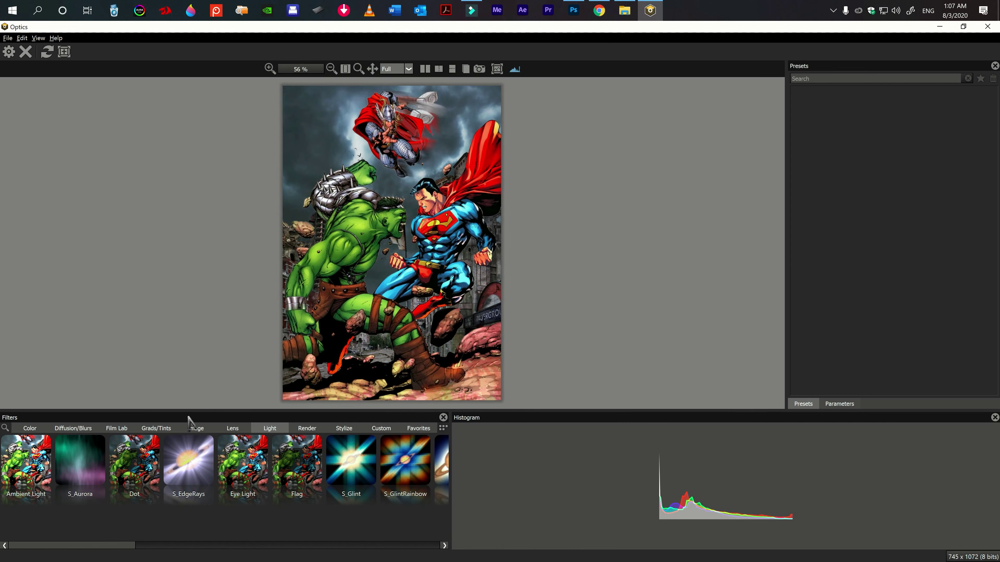
Browse the Color, Diffusion/Blurs, Film Lab and Grads/Tints filter categories.
click(41, 430)
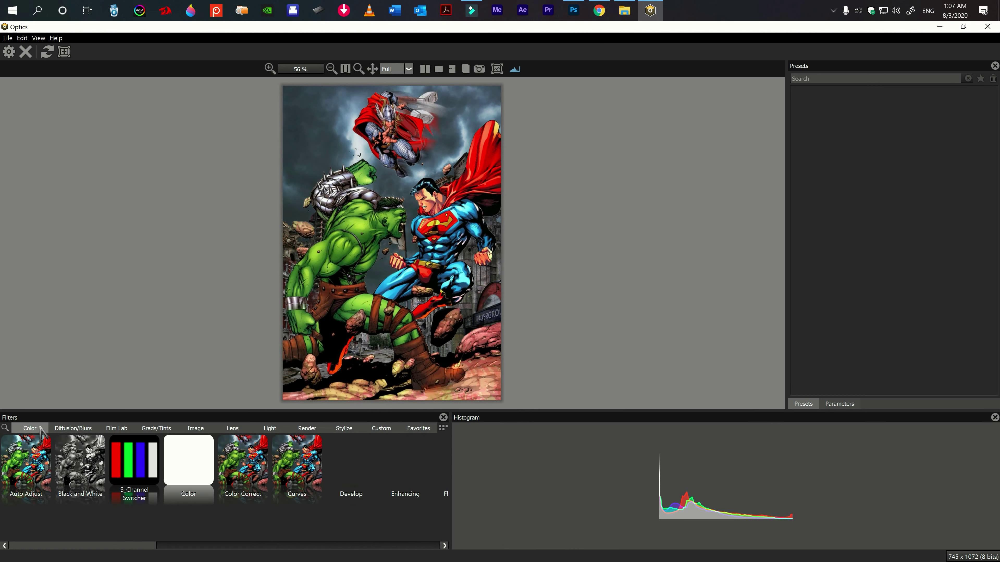
scroll(112, 478, down, 3)
scroll(113, 478, down, 3)
scroll(112, 478, down, 3)
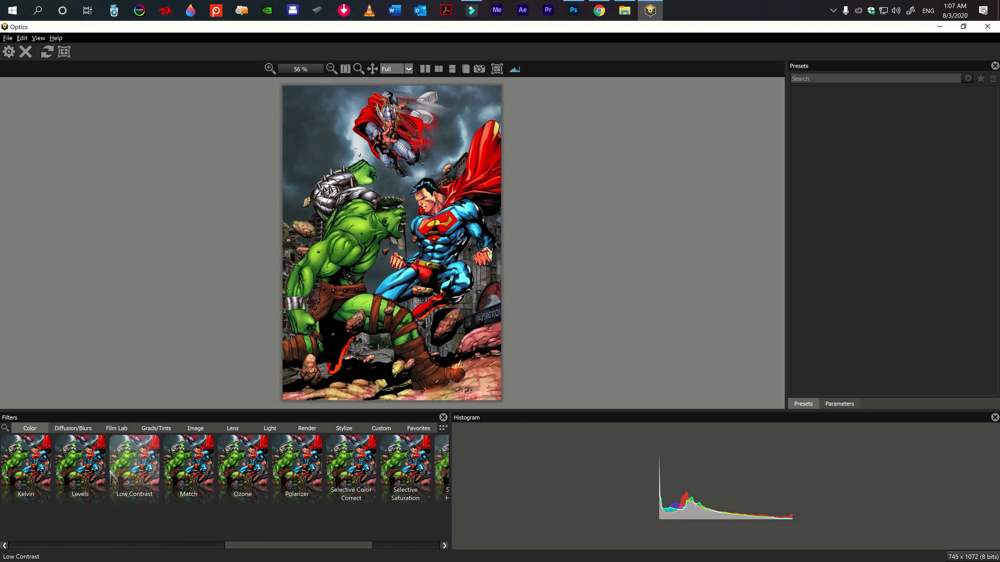
scroll(112, 479, down, 3)
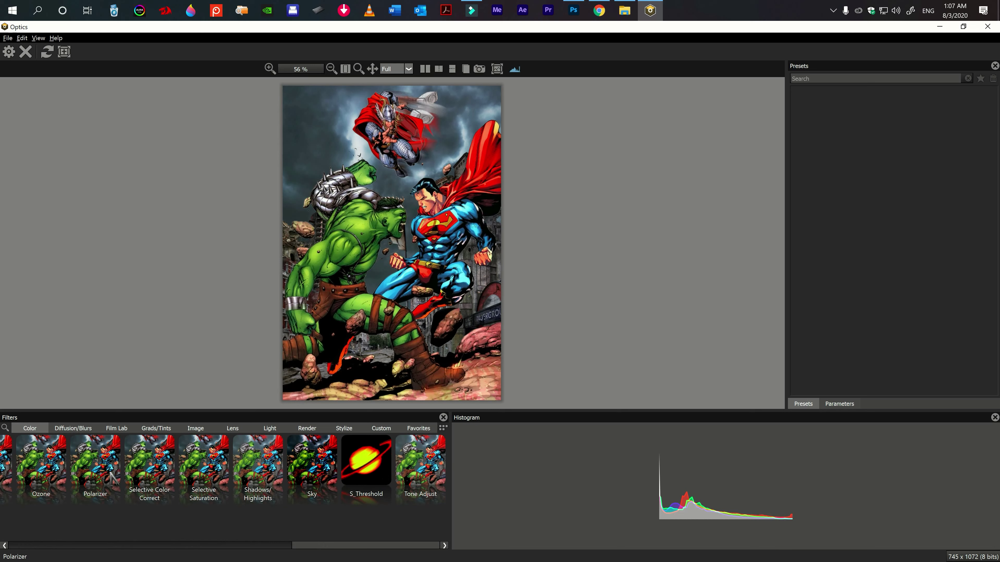
click(90, 429)
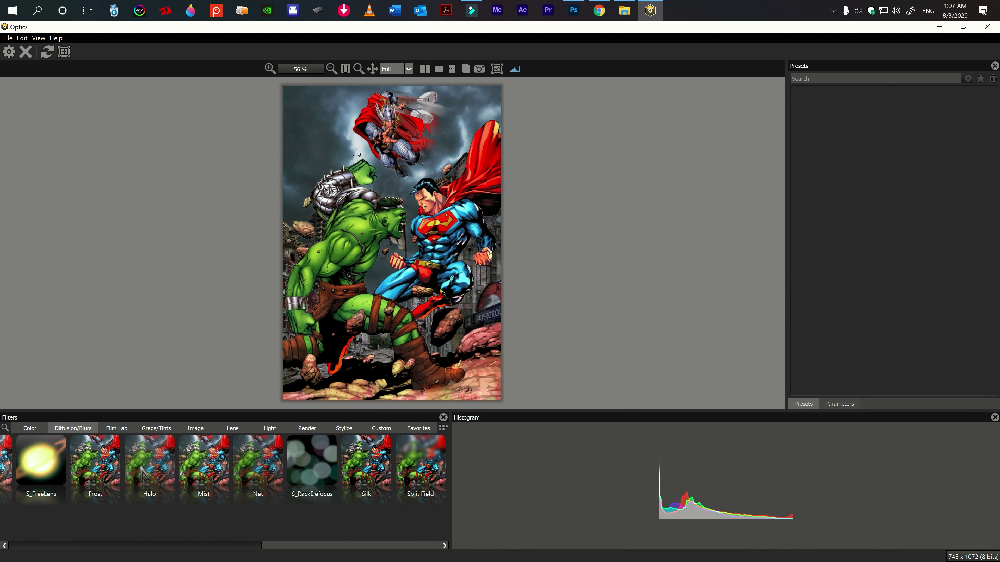
scroll(144, 472, up, 3)
scroll(144, 473, up, 3)
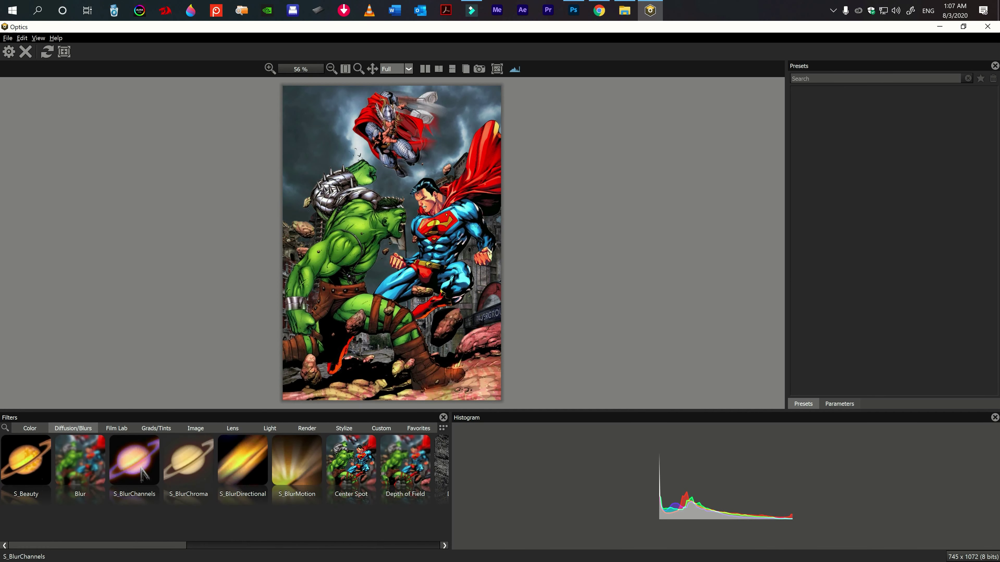
click(117, 428)
scroll(144, 475, down, 2)
scroll(144, 475, up, 2)
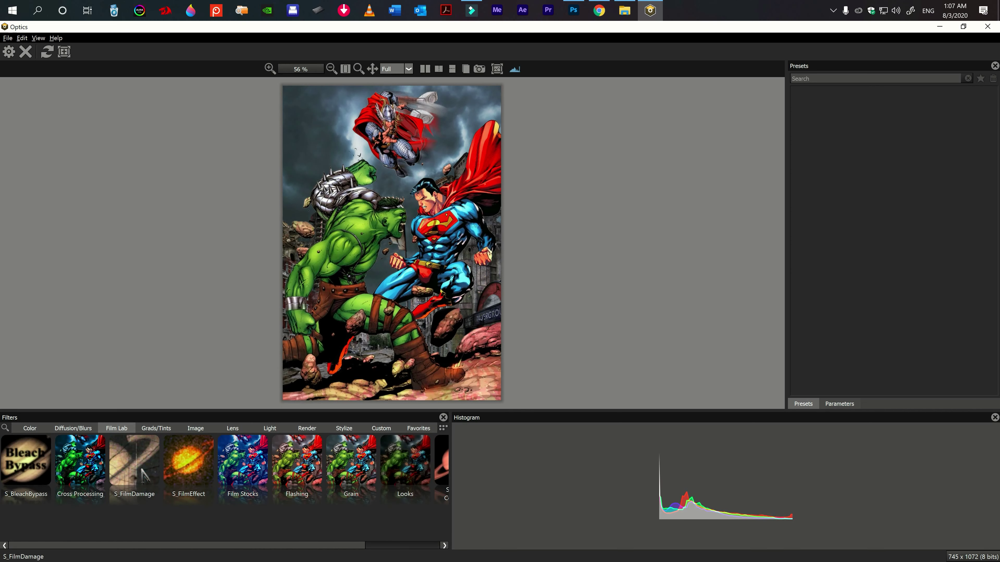
click(156, 428)
scroll(157, 477, down, 5)
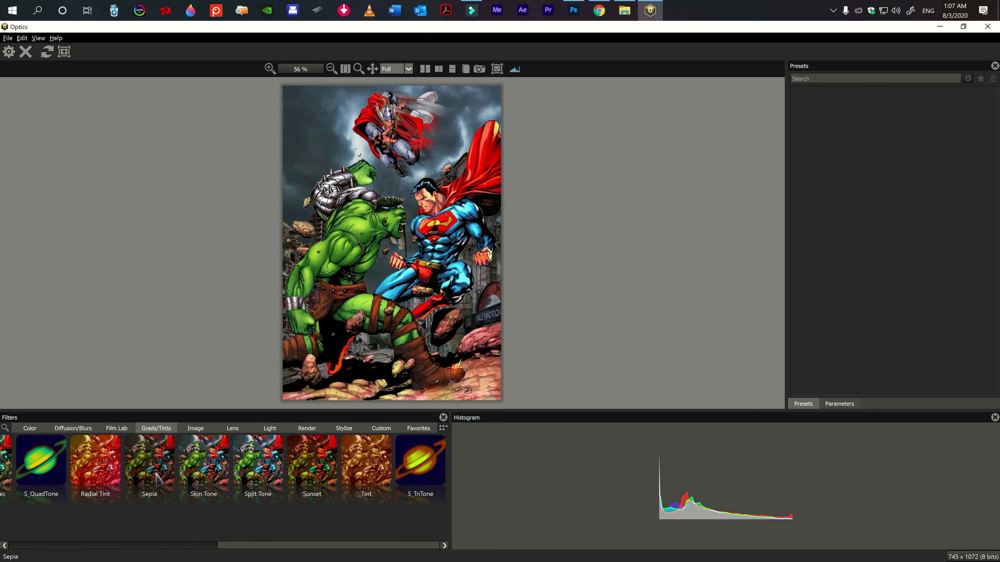
scroll(158, 482, up, 2)
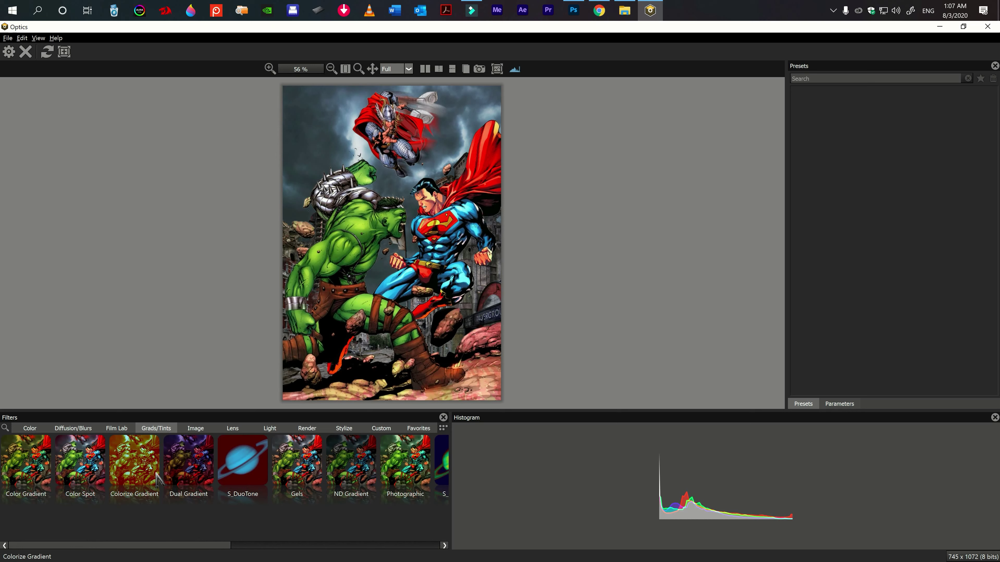
Browse the Image, Lens, Light, Render and Stylize categories, ending on Render.
click(195, 428)
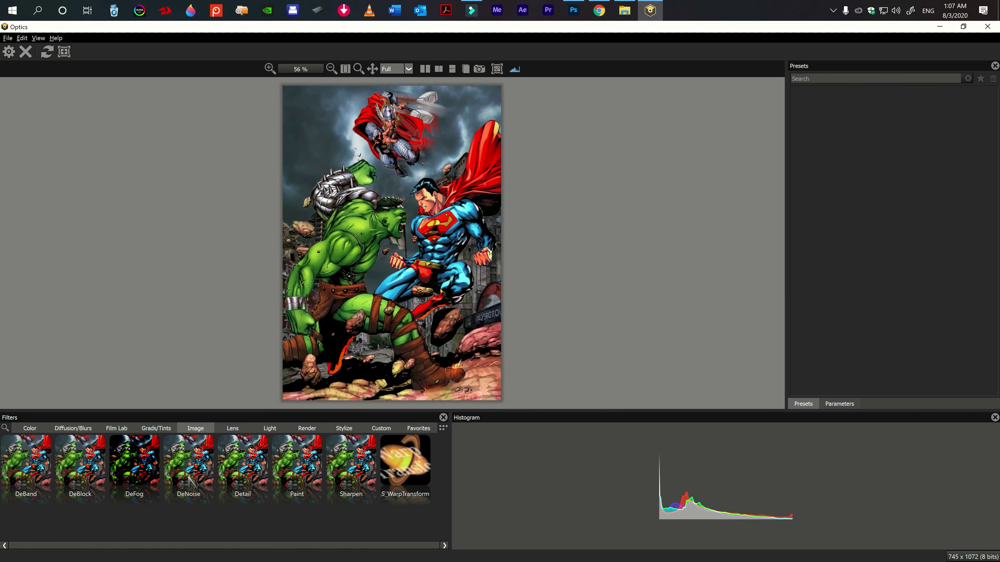
click(232, 428)
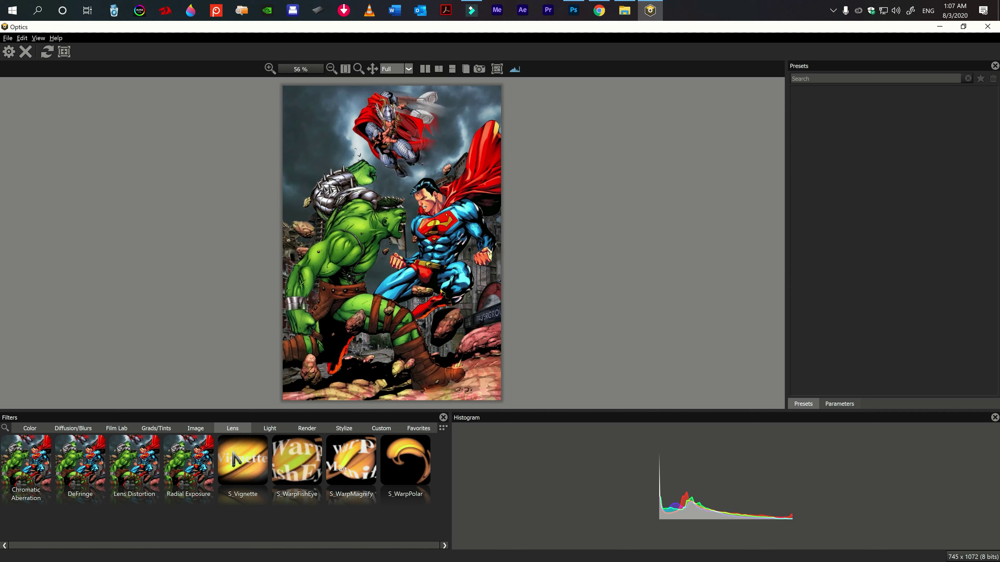
click(269, 429)
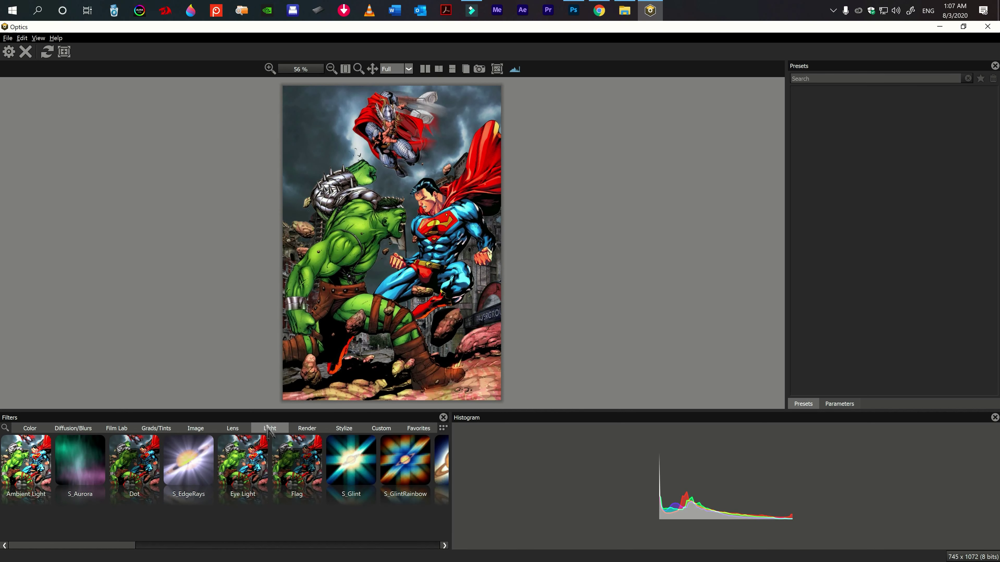
scroll(258, 471, down, 2)
scroll(255, 479, down, 2)
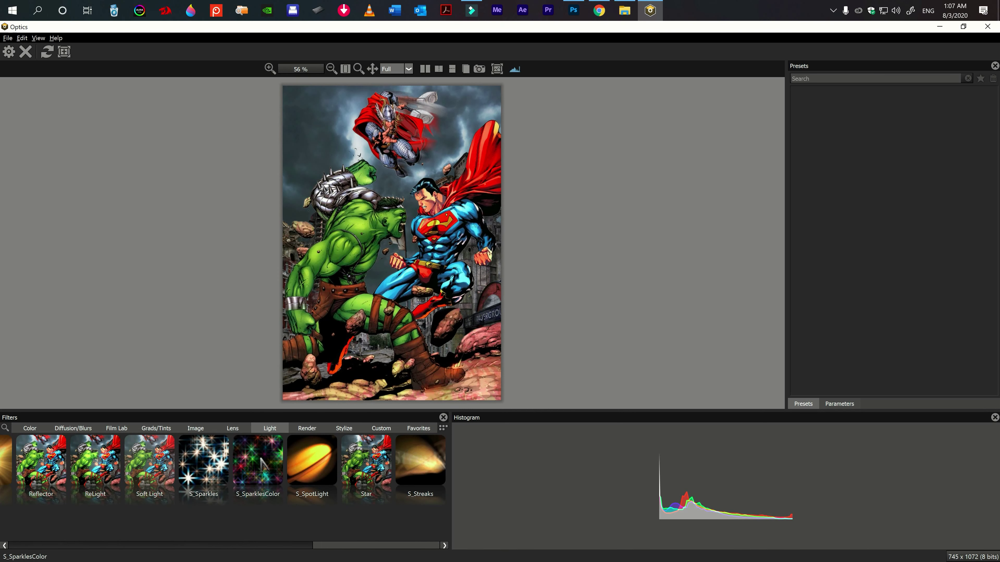
click(299, 429)
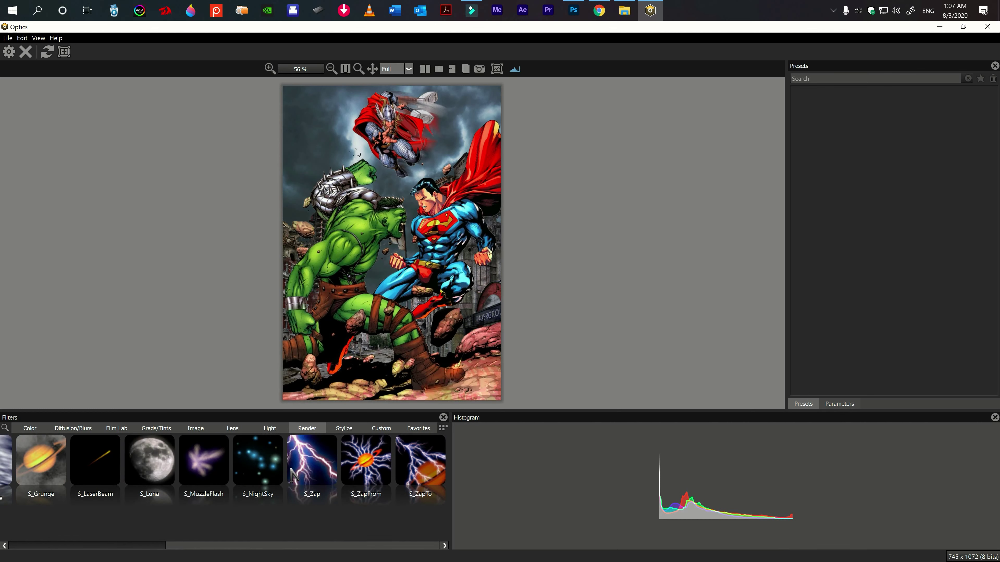
click(344, 429)
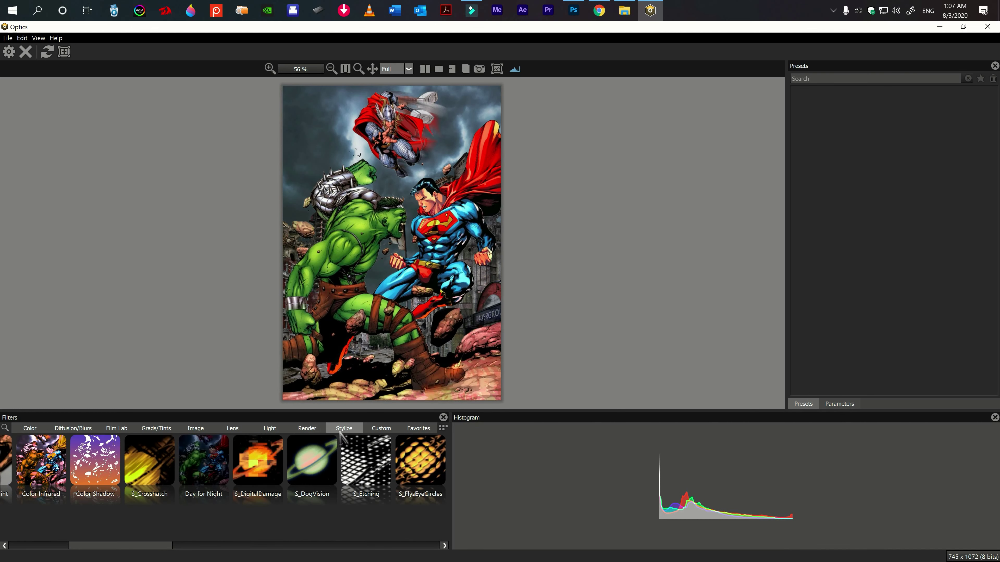
scroll(299, 471, down, 2)
scroll(299, 471, down, 2)
scroll(299, 471, down, 2)
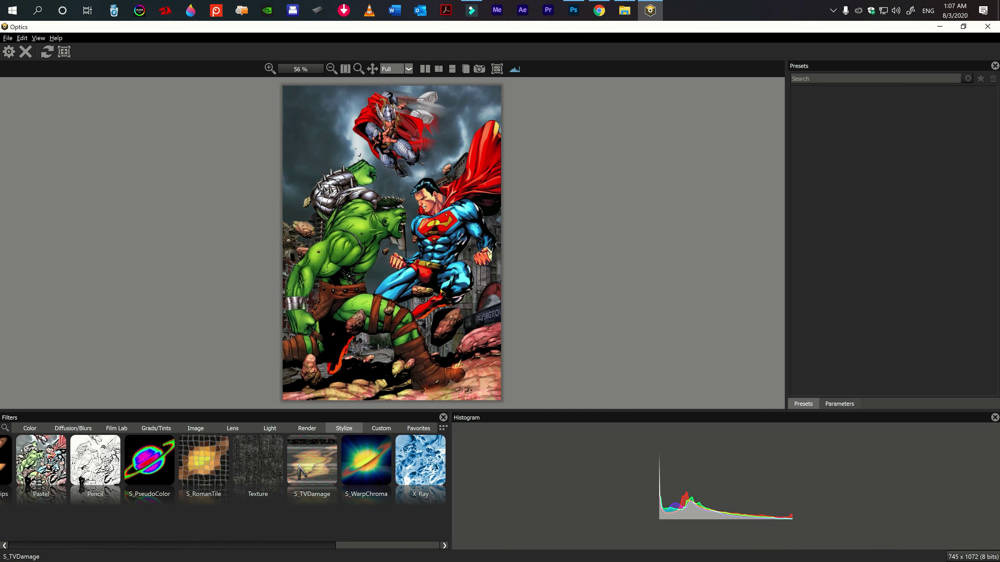
click(301, 429)
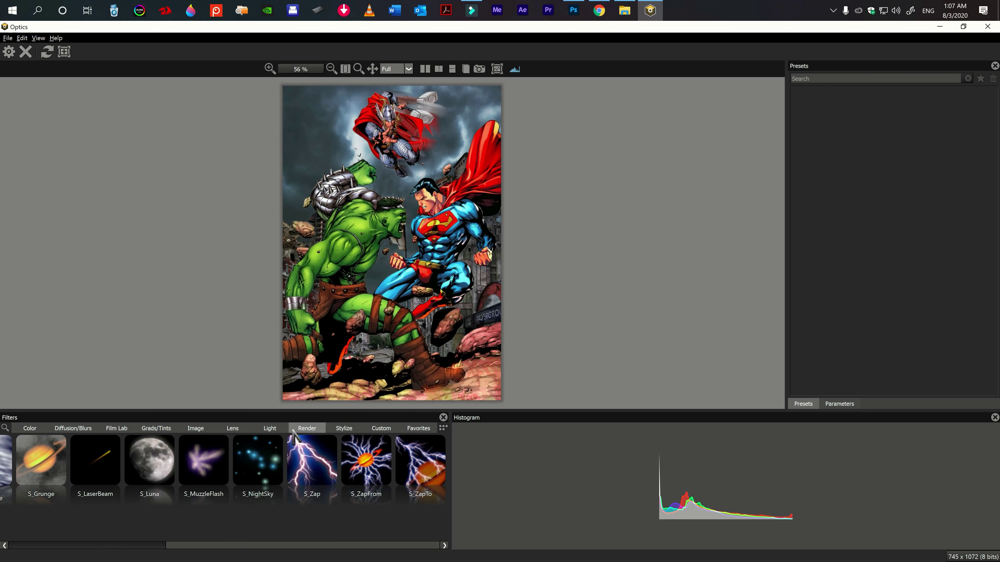
Apply S_Zap with the Ataxia Allure preset, placing the bolt's ends around Thor's hammer.
click(314, 477)
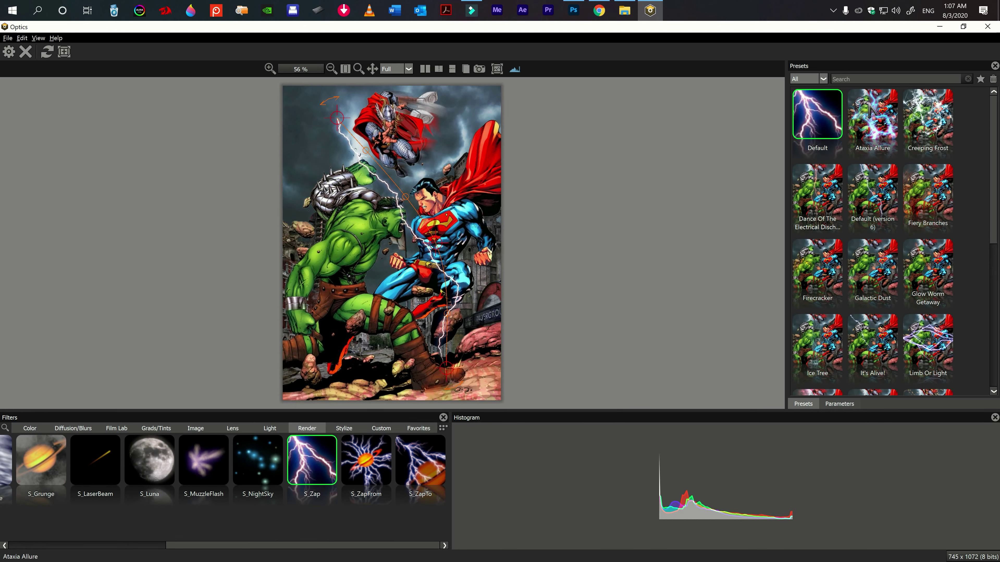
click(883, 110)
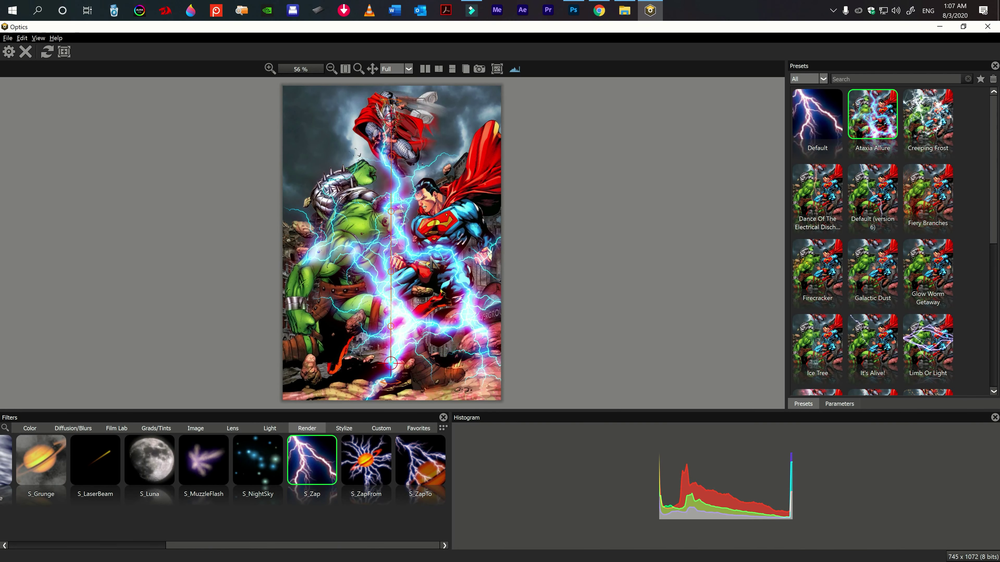
drag(392, 363, 443, 183)
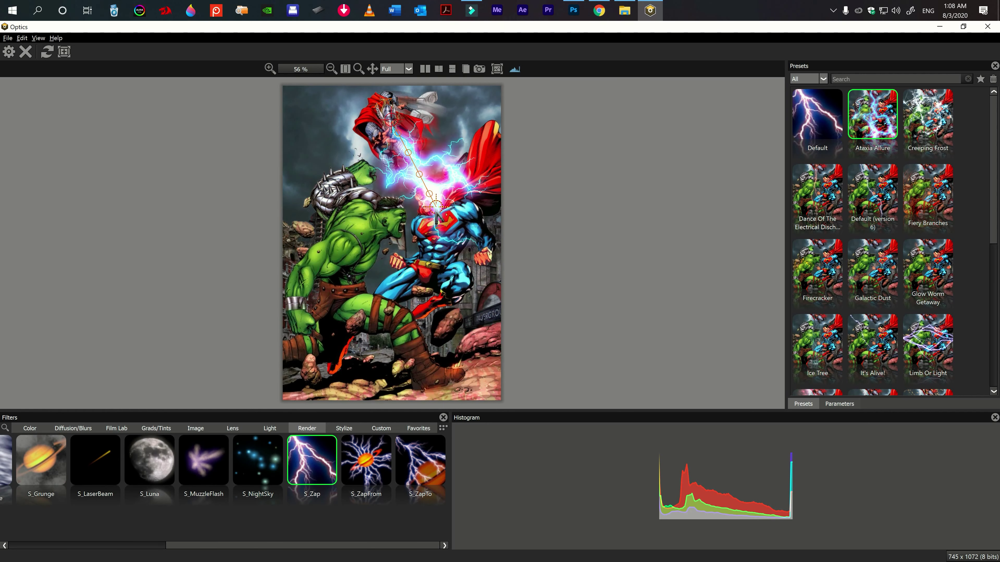
drag(392, 120, 424, 104)
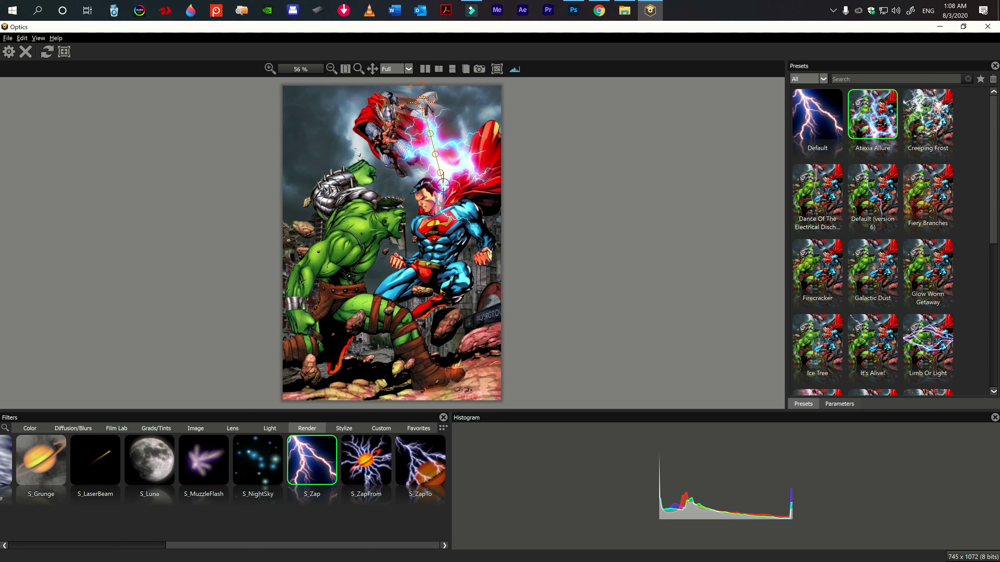
drag(444, 184, 457, 154)
mouse_move(457, 152)
mouse_down()
mouse_move(449, 132)
mouse_move(464, 122)
mouse_up()
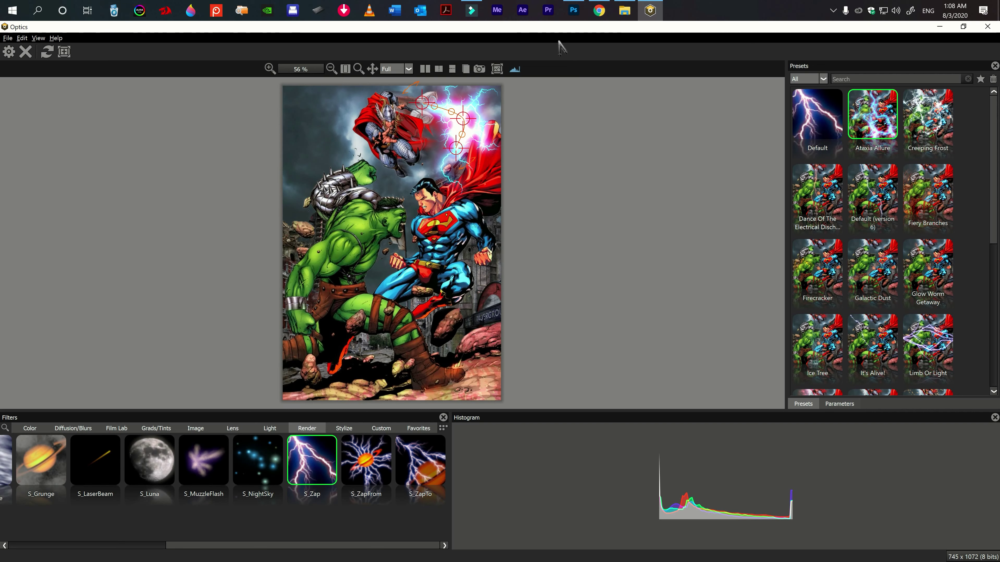
Commit the lightning, adjust the zoom, and bring up the View > Window panel list.
double_click(888, 115)
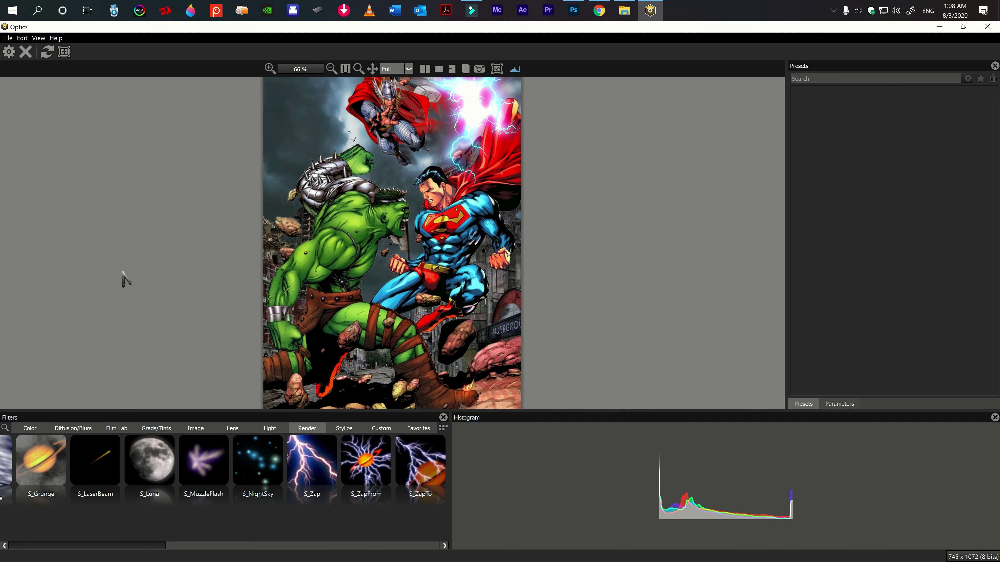
scroll(125, 278, down, 2)
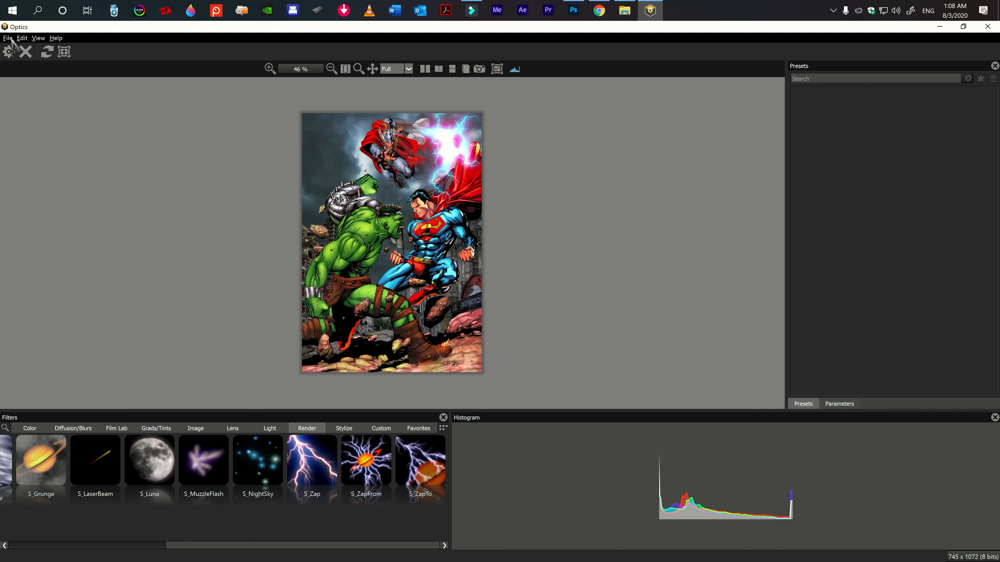
scroll(118, 520, up, 3)
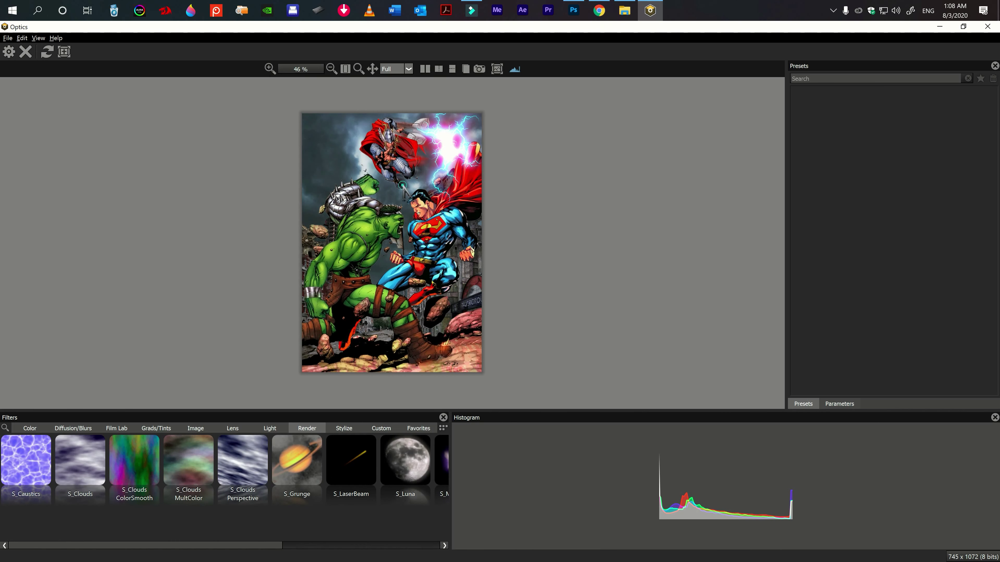
scroll(404, 192, down, 1)
scroll(404, 192, up, 2)
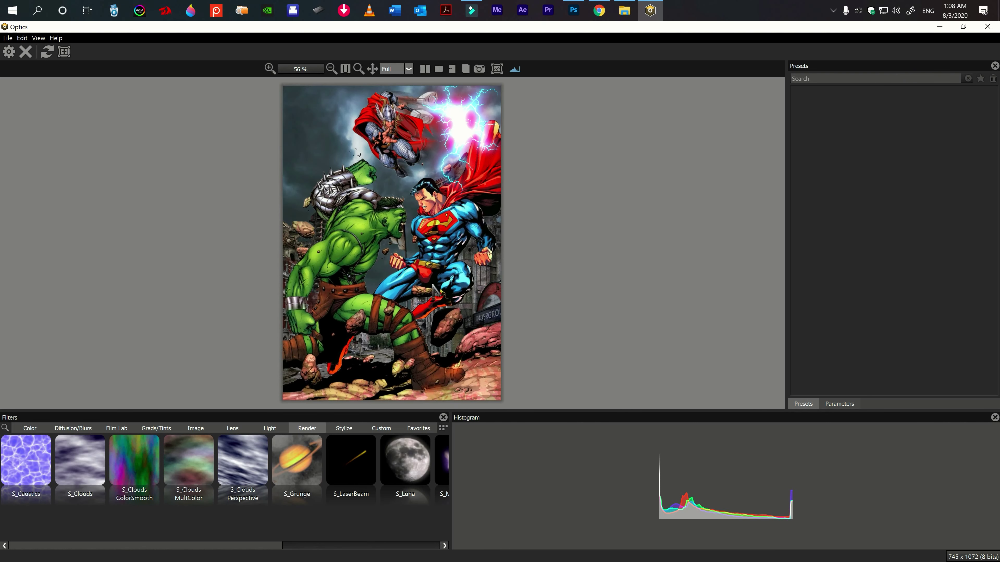
scroll(291, 471, down, 5)
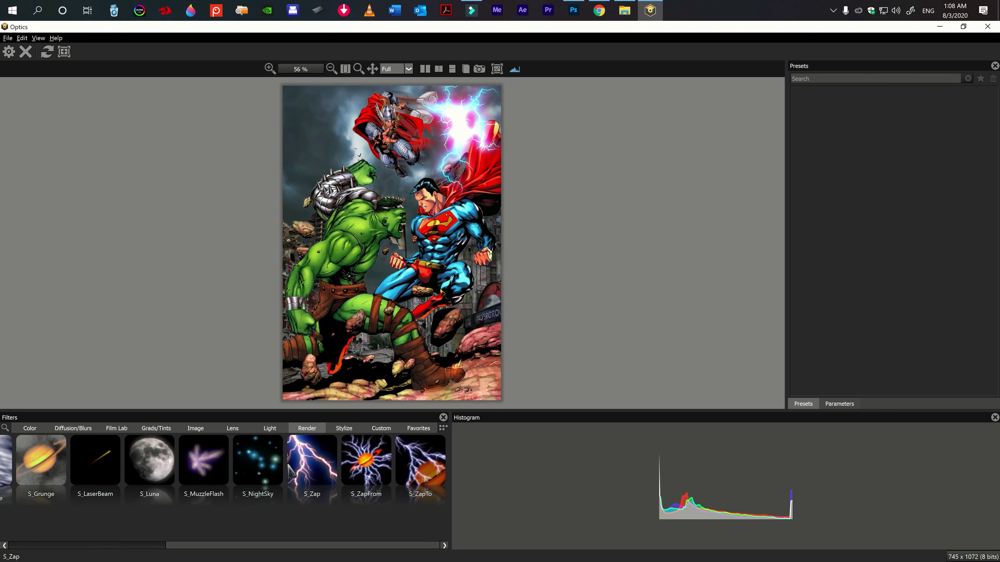
click(44, 37)
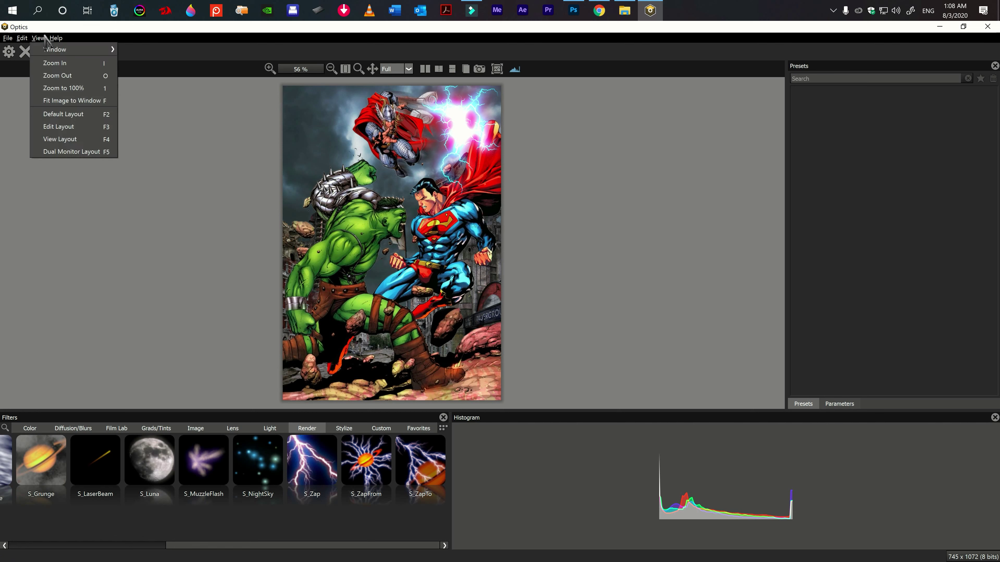
mouse_move(54, 49)
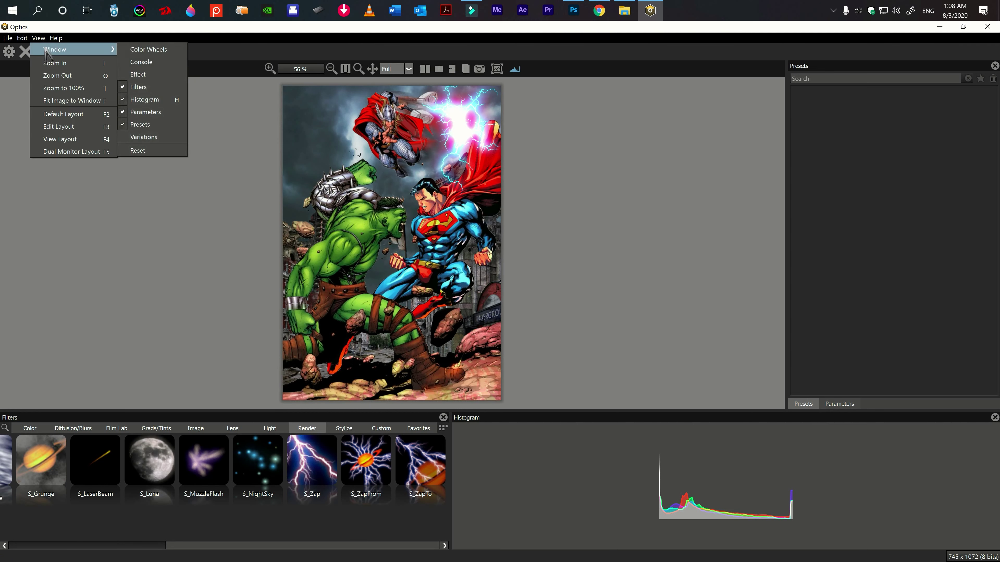
Show the Histogram panel and toggle the S_Zap lightning off and back on to compare.
click(138, 74)
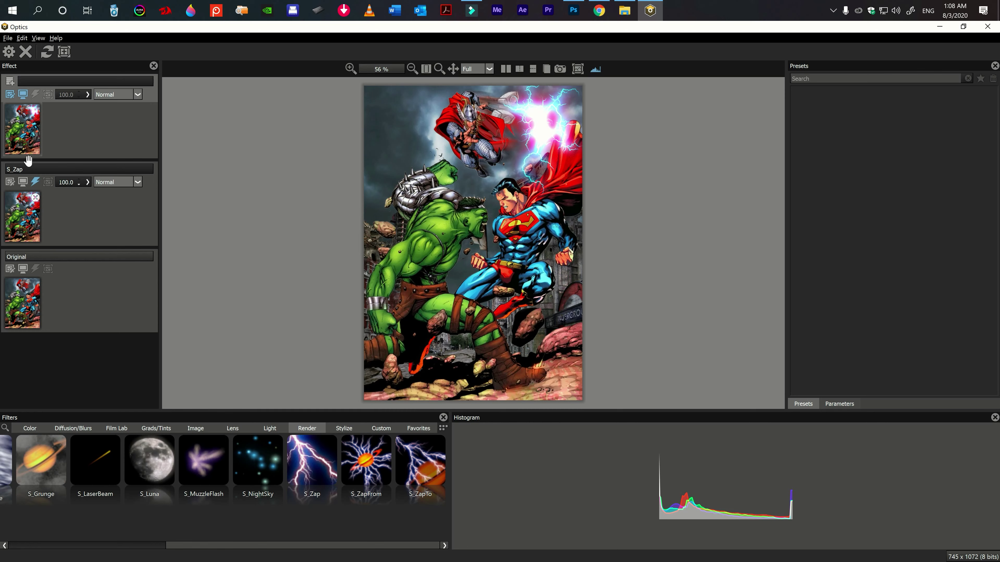
click(36, 183)
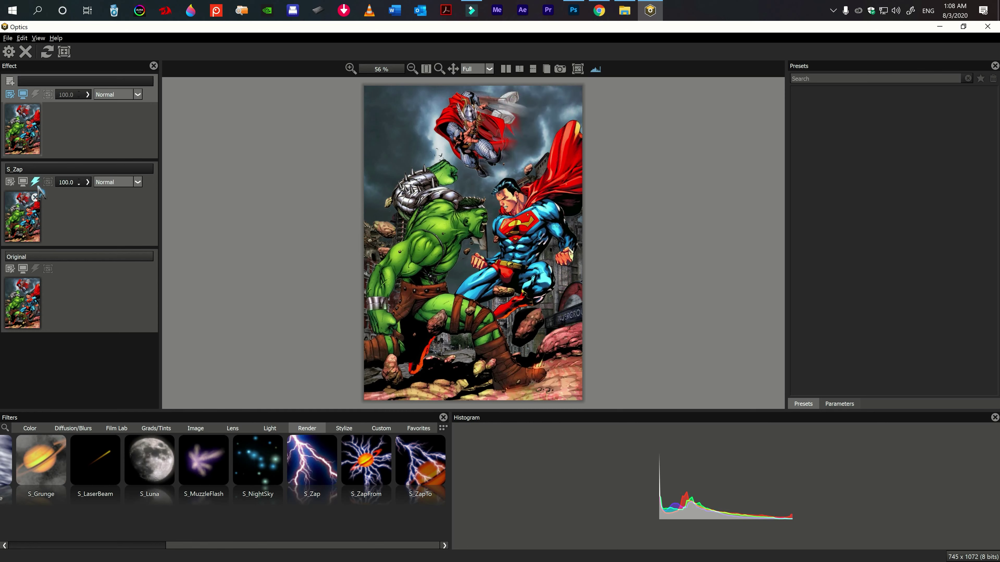
click(35, 181)
click(36, 182)
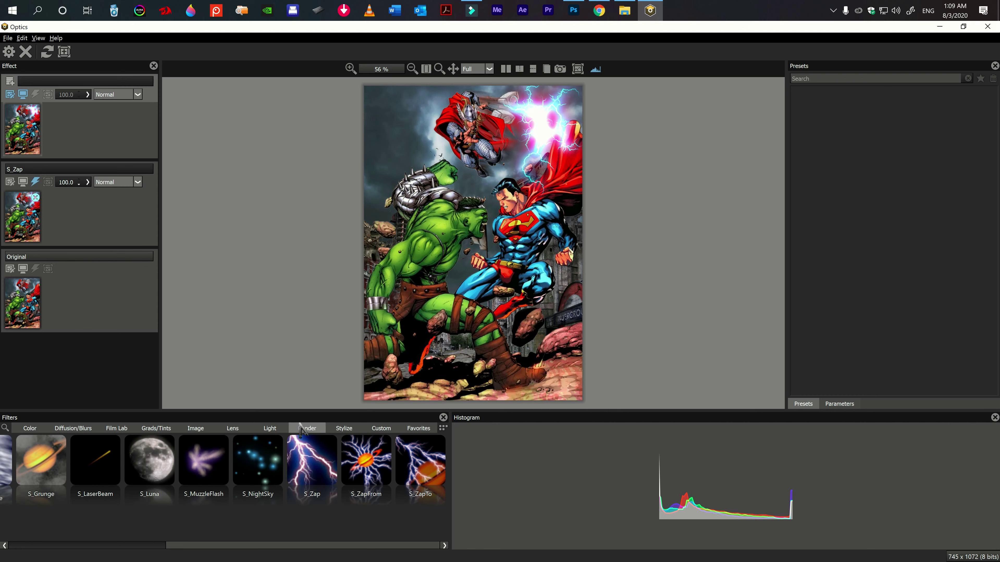
Add a Default S_LaserBeam, aim it between Superman's head and the Hulk, and view at 100%.
click(276, 429)
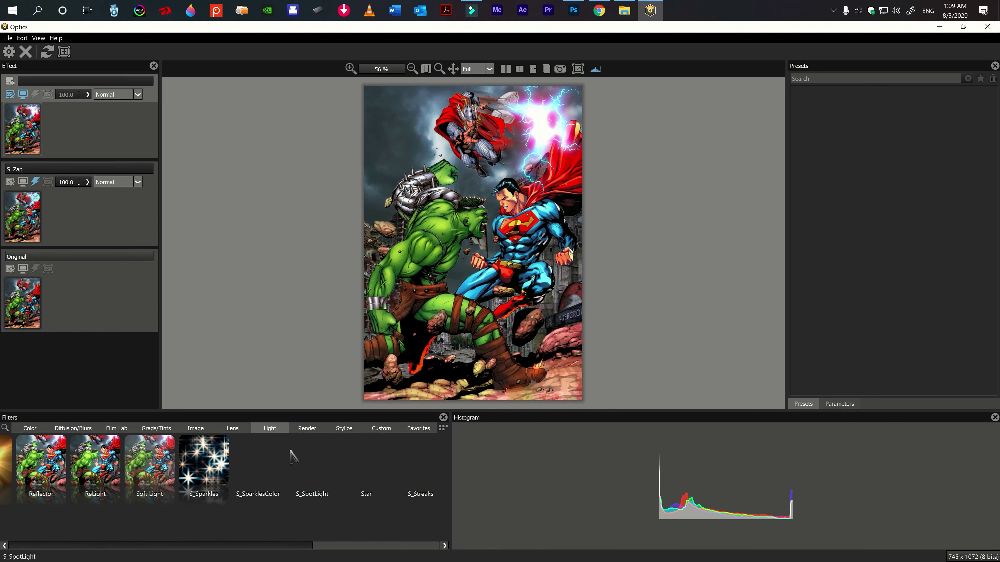
click(307, 428)
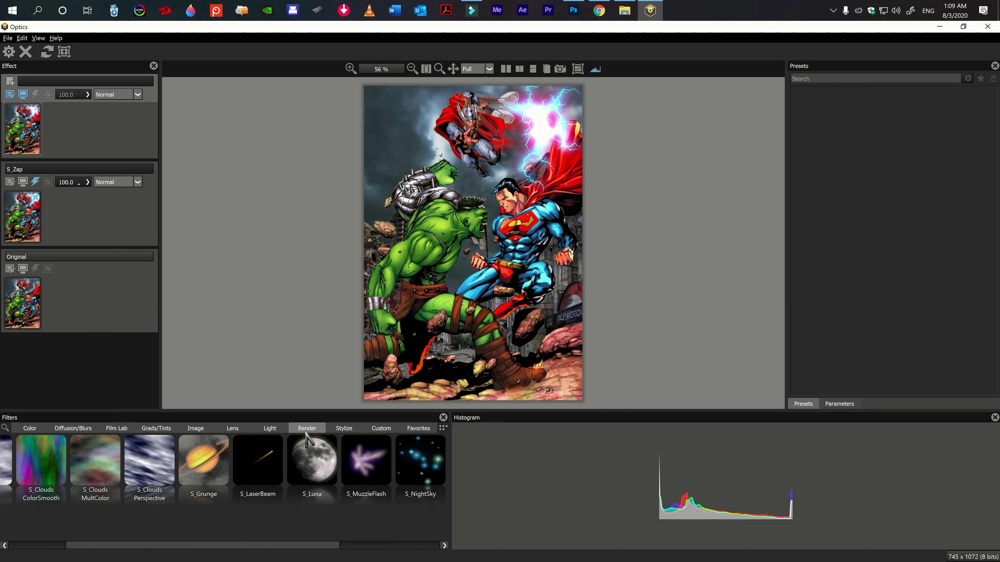
click(269, 473)
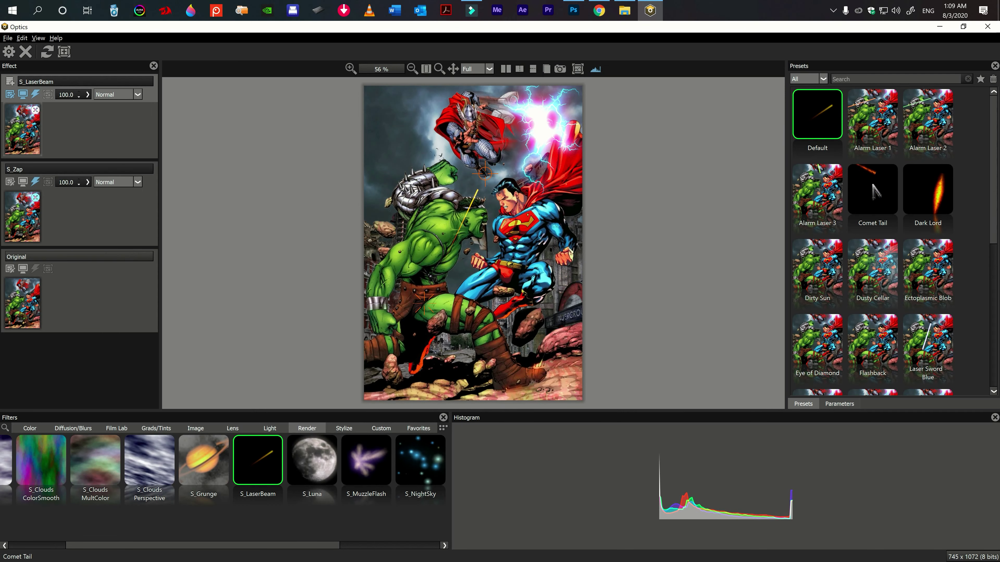
scroll(874, 191, down, 5)
scroll(875, 189, up, 5)
mouse_move(485, 173)
mouse_down()
mouse_move(514, 189)
mouse_move(517, 179)
mouse_up()
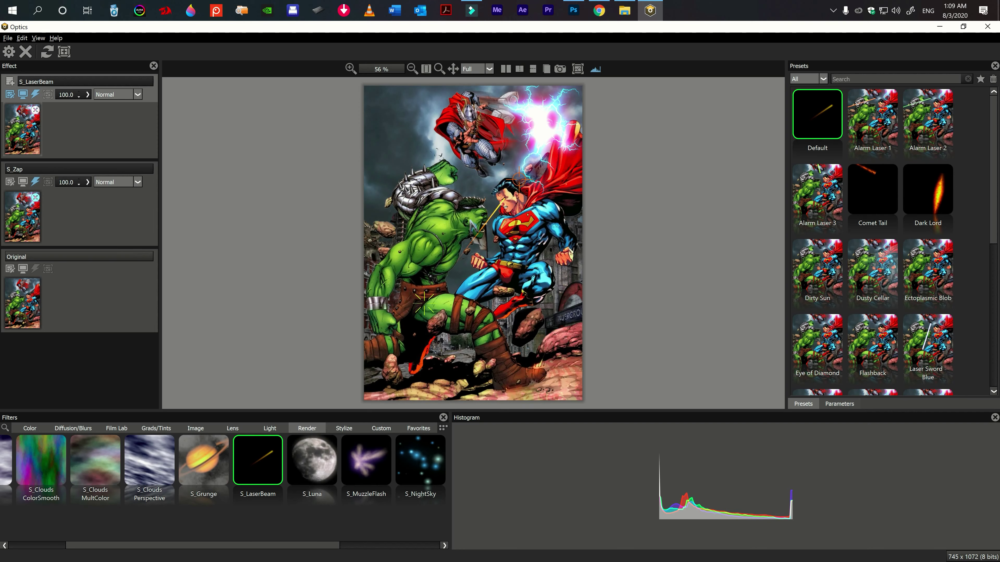
click(426, 304)
drag(463, 234, 492, 209)
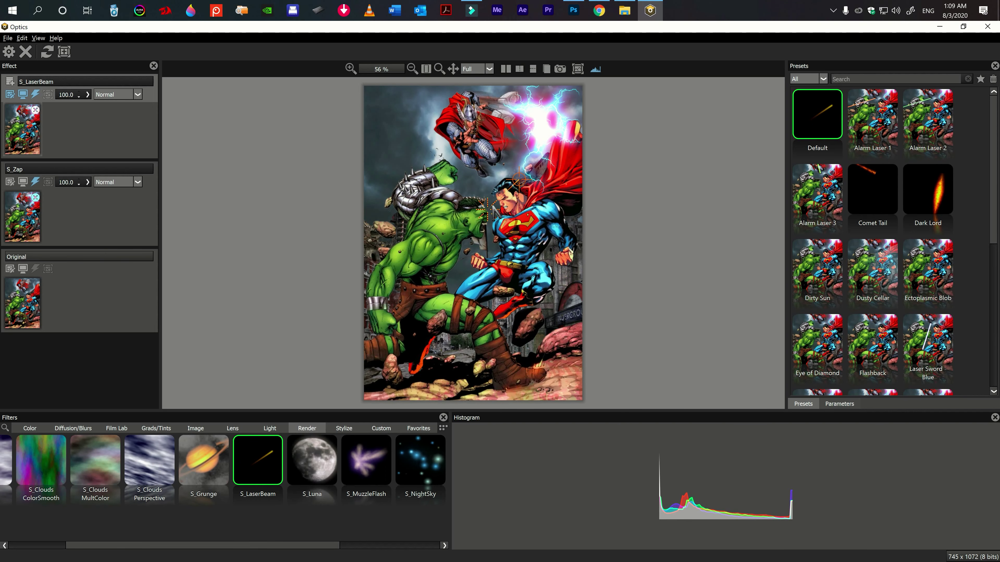
drag(520, 180, 507, 202)
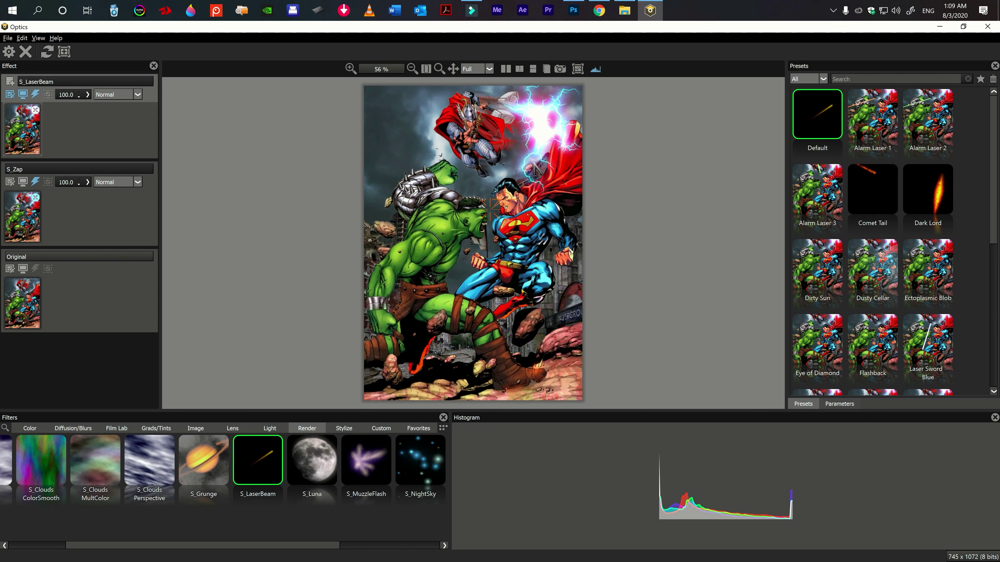
key(ctrl+1)
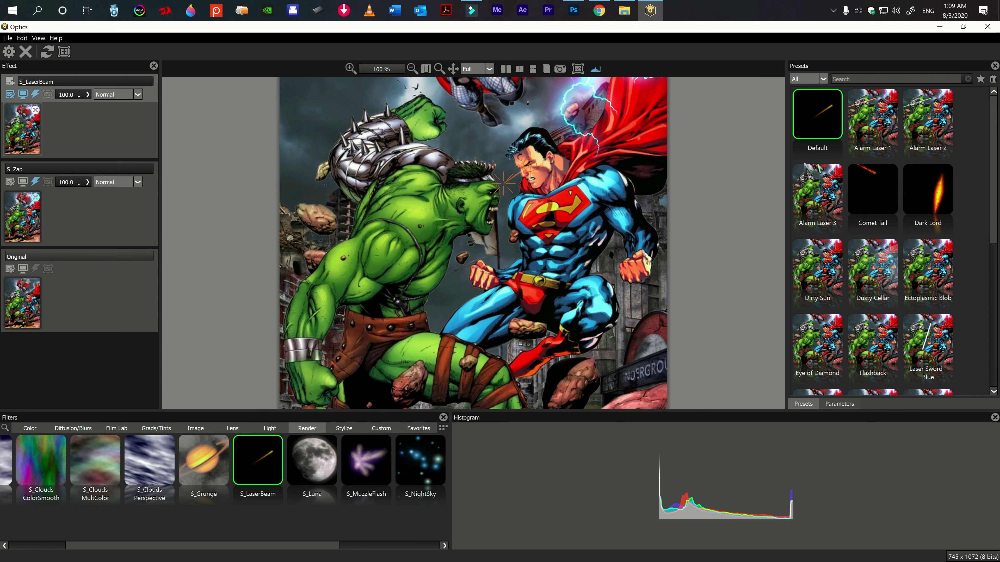
Add empty effect layers and apply S_LaserBeam to create a second laser layer.
double_click(817, 116)
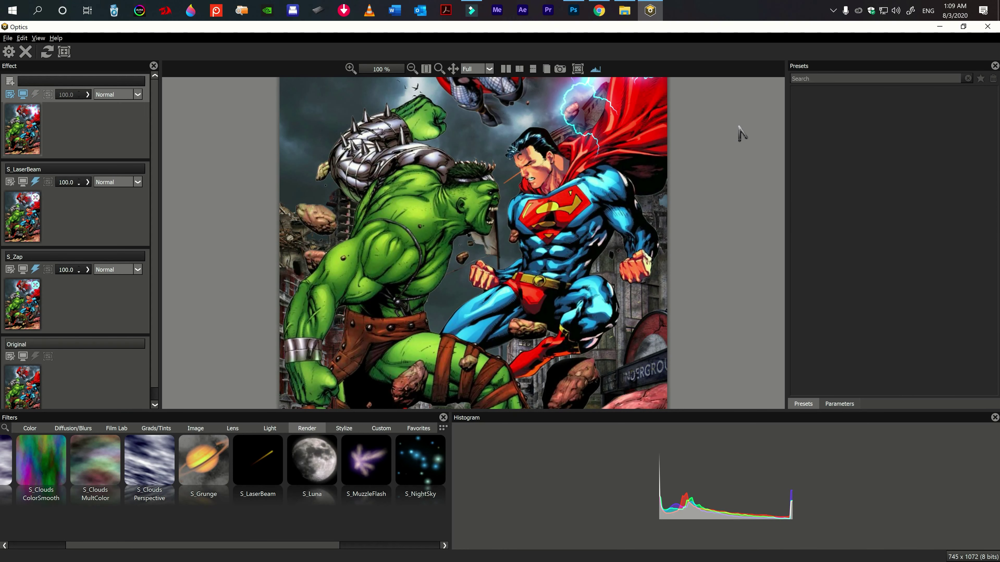
click(267, 469)
double_click(831, 115)
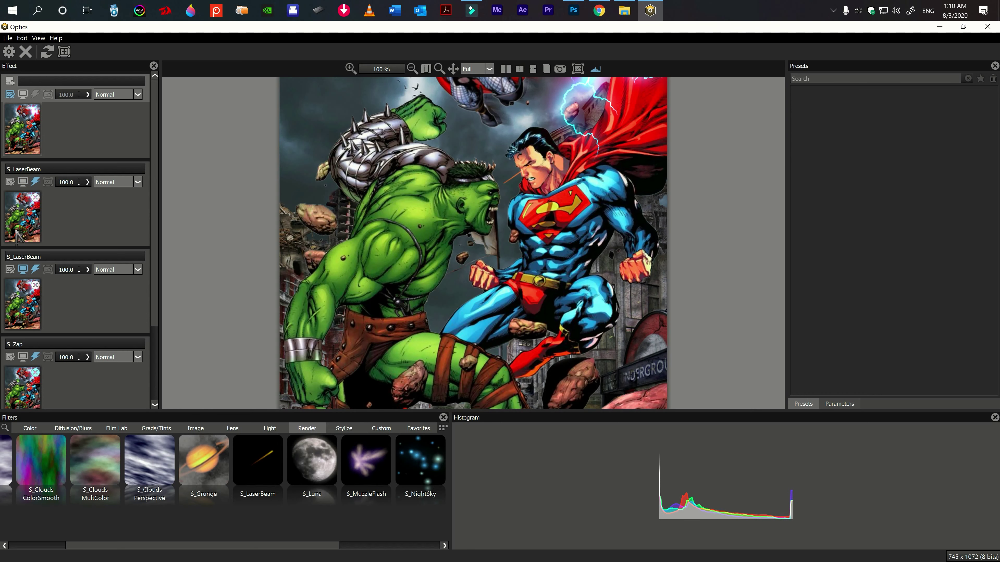
click(22, 220)
Aim the first S_LaserBeam so it fires from Superman's eye toward Hulk.
click(18, 224)
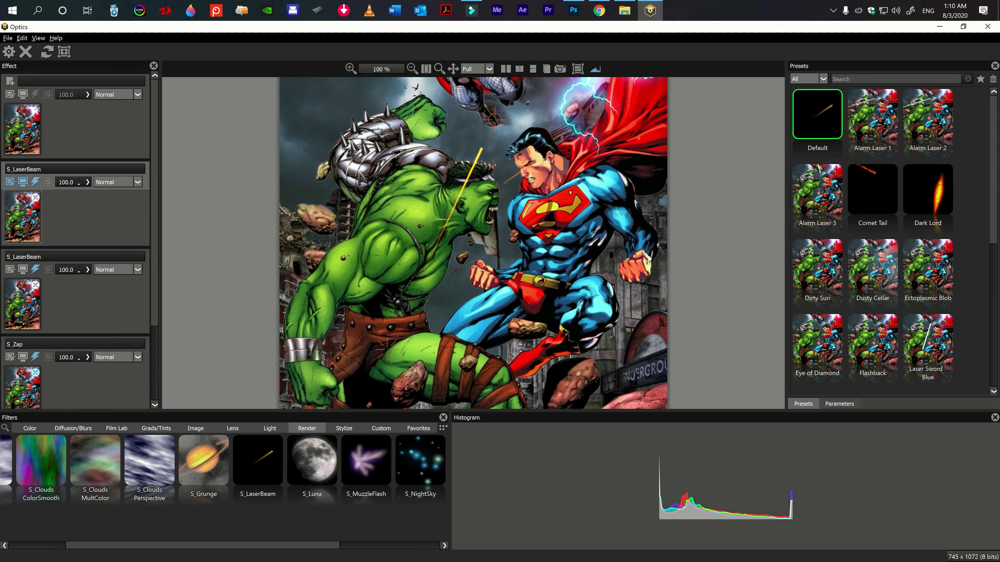
drag(495, 119, 526, 157)
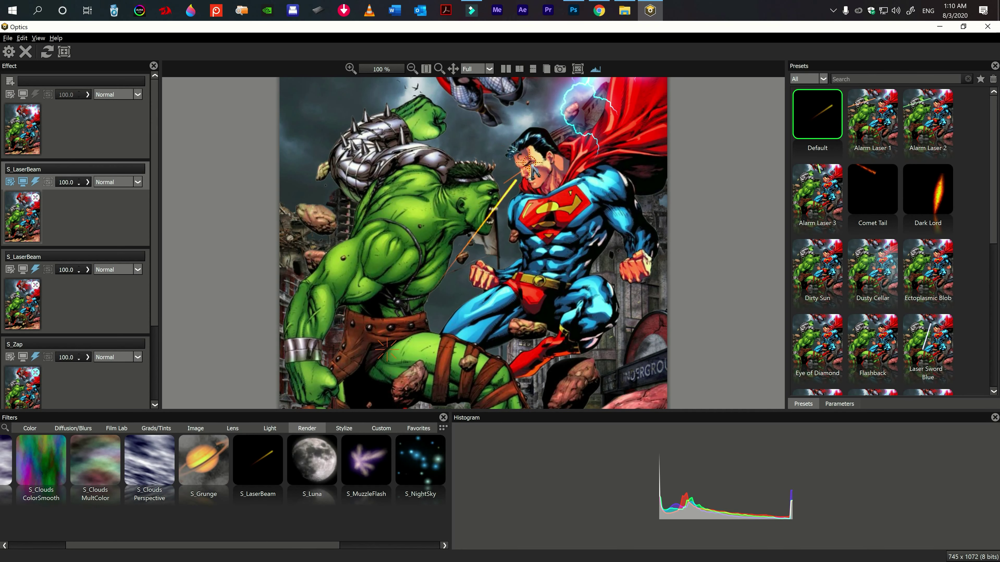
mouse_move(386, 349)
mouse_down()
mouse_move(388, 313)
mouse_move(503, 180)
mouse_up()
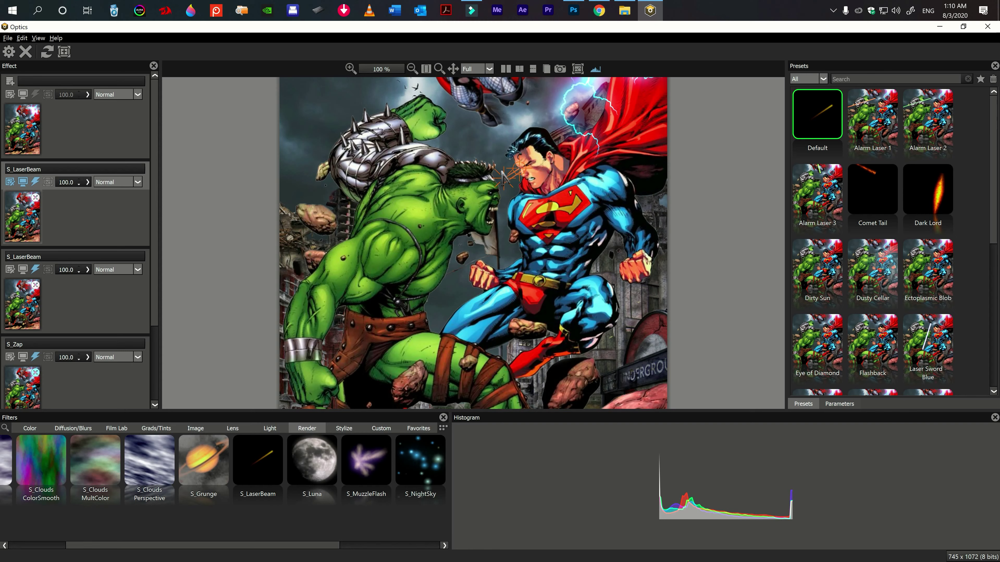
drag(506, 178, 506, 181)
Select the second S_LaserBeam layer and apply its Default preset.
click(20, 136)
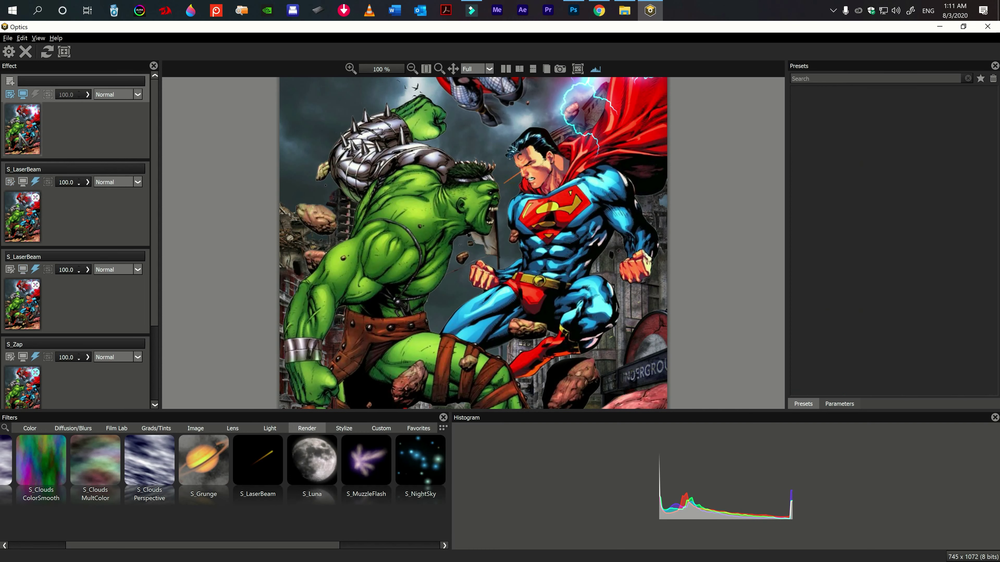
click(22, 216)
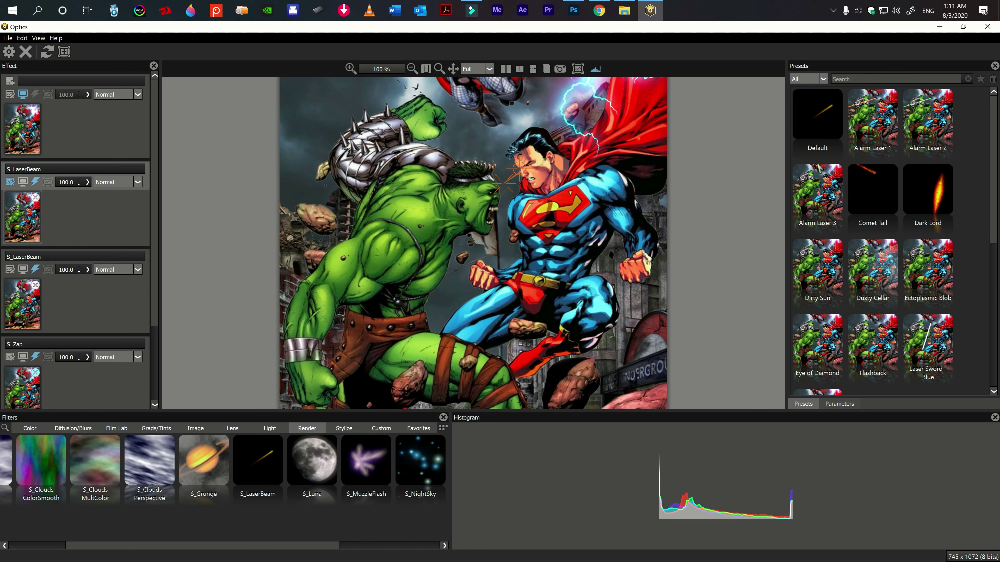
click(826, 122)
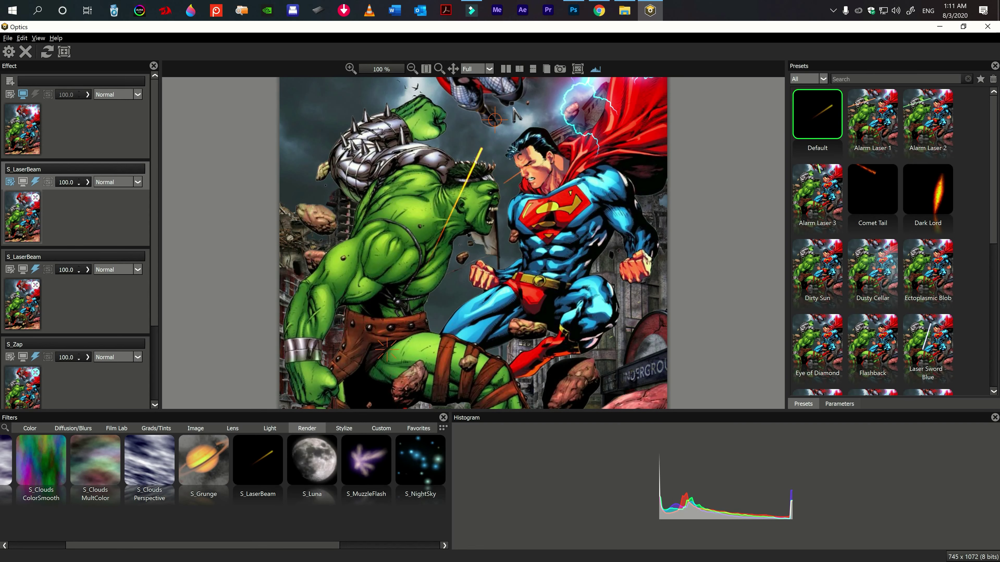
scroll(130, 317, down, 1)
scroll(129, 320, down, 1)
scroll(129, 321, down, 1)
scroll(128, 323, down, 1)
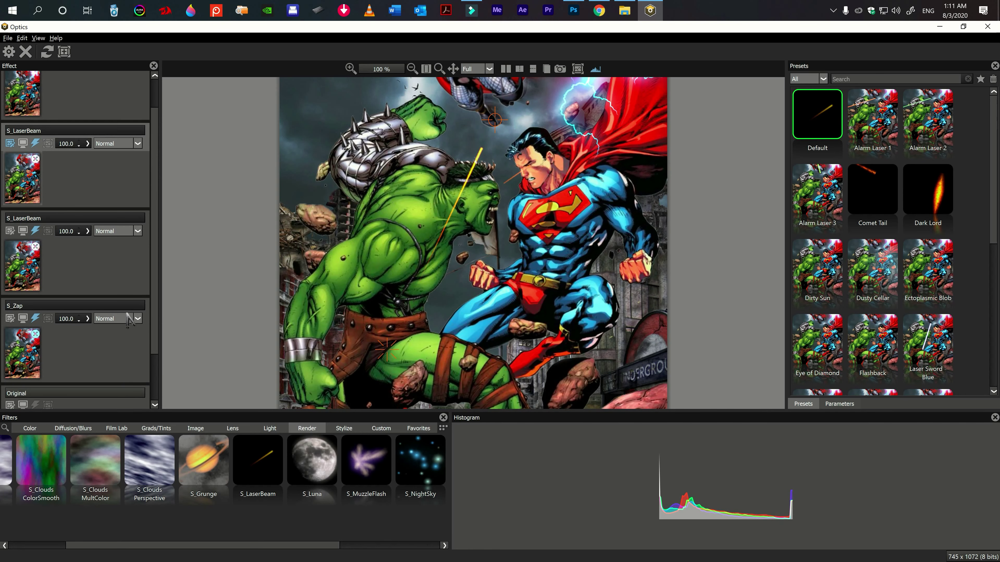
scroll(122, 294, up, 1)
scroll(110, 255, up, 1)
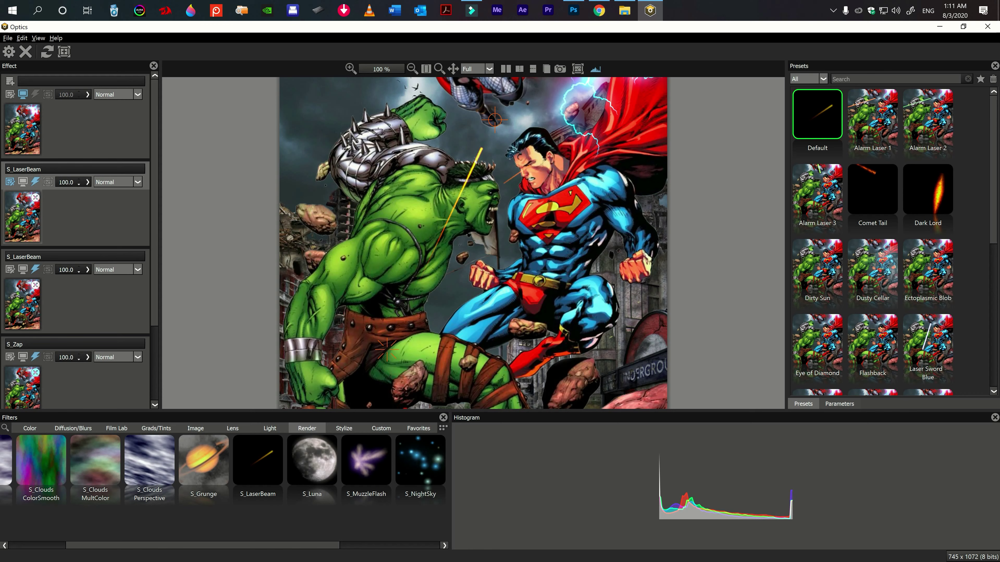
Position the second beam's handles so it also fires from Superman's eyes.
click(528, 130)
drag(525, 162, 544, 133)
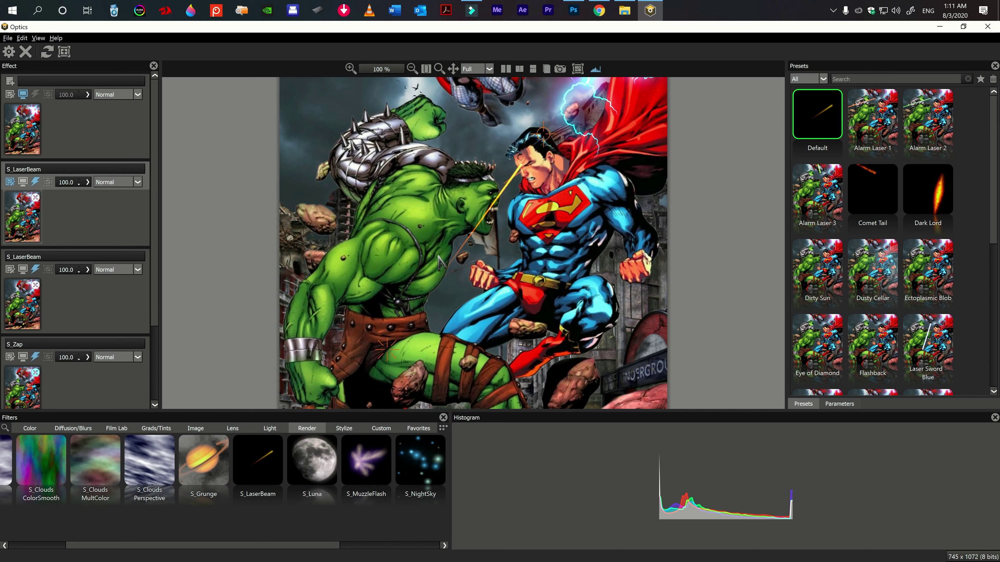
mouse_move(387, 350)
mouse_down()
mouse_move(513, 173)
mouse_move(504, 176)
mouse_up()
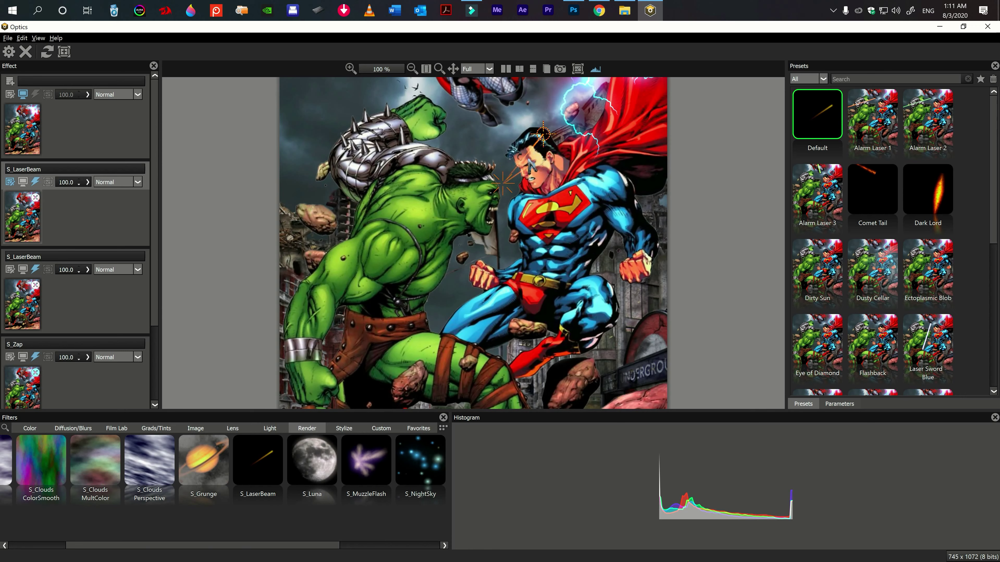
drag(546, 138, 519, 167)
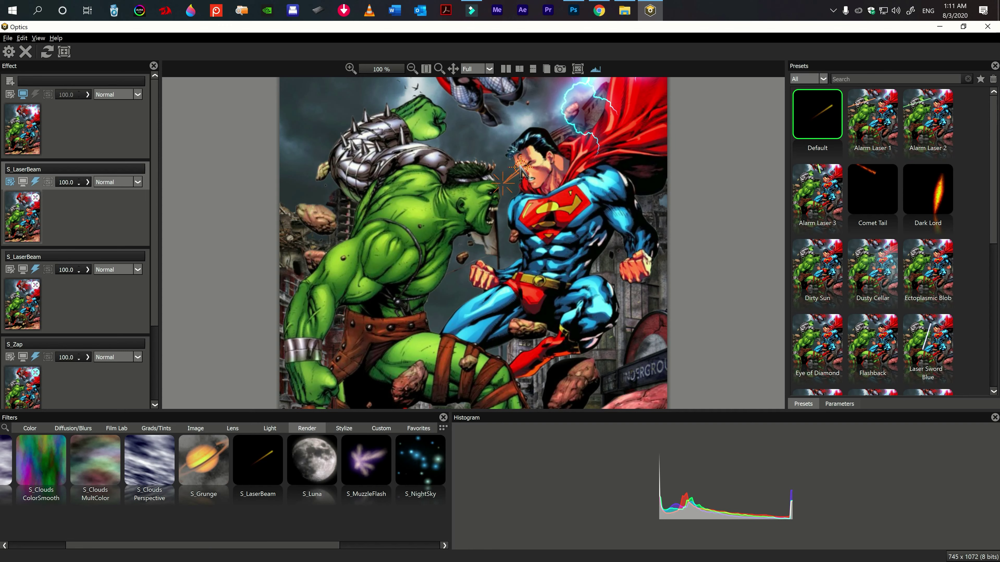
drag(516, 173, 517, 175)
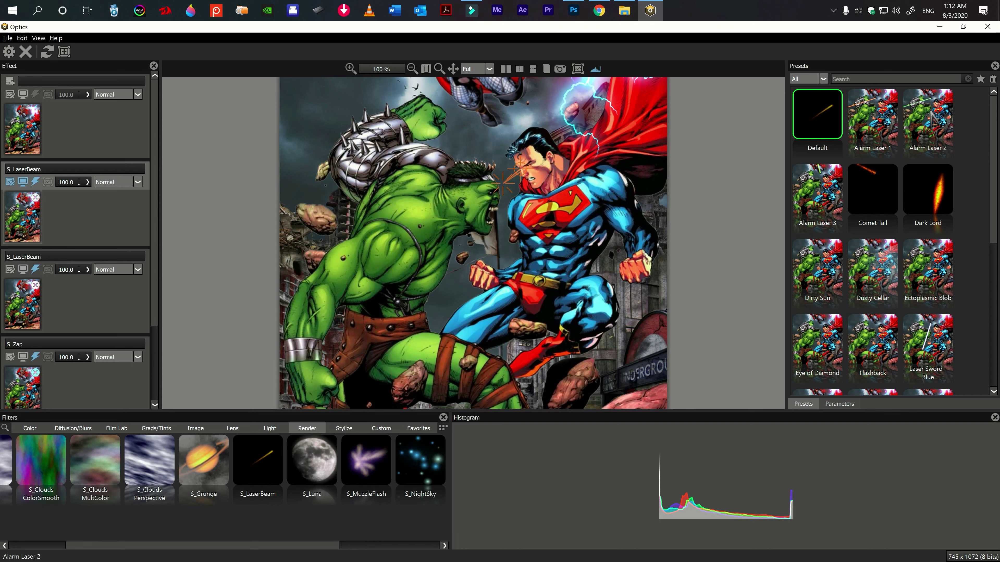
Try renaming the Default preset and adding a Grunge effect, then discard both.
double_click(815, 112)
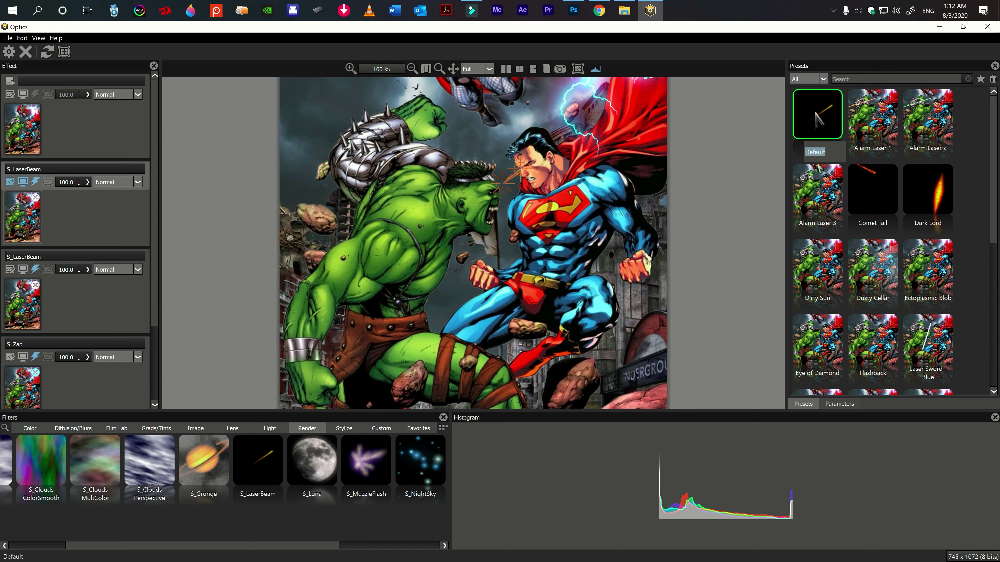
key(Escape)
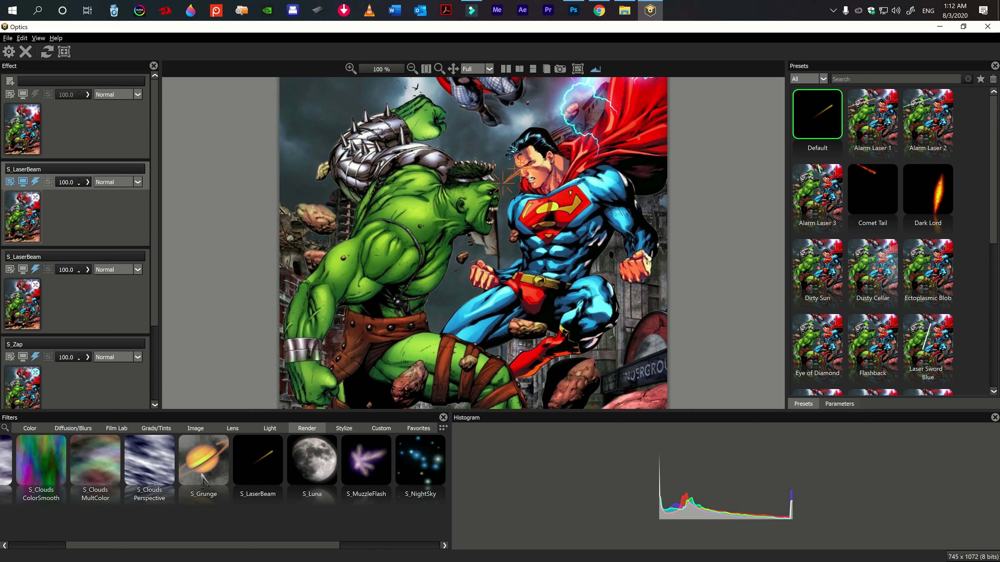
click(203, 479)
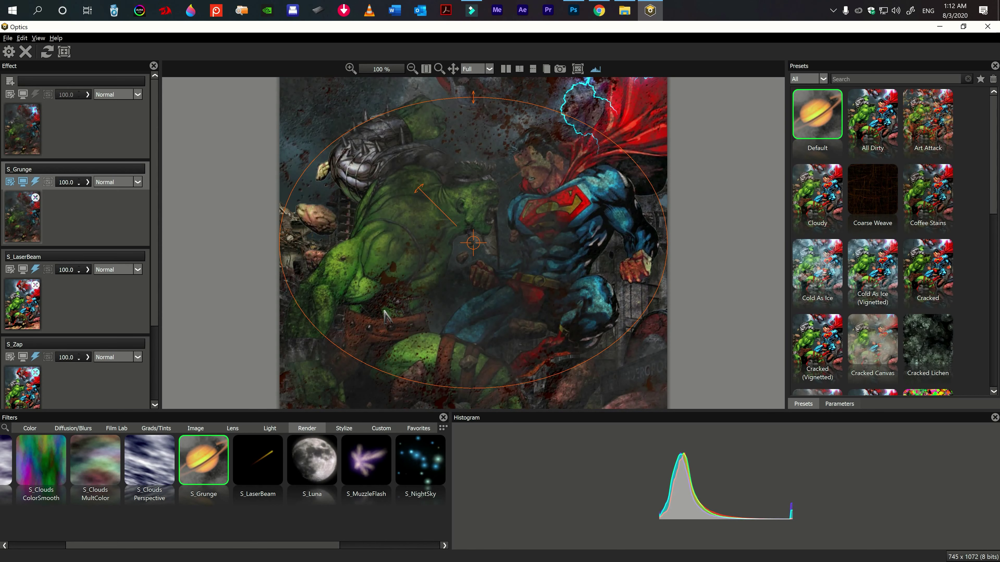
key(Delete)
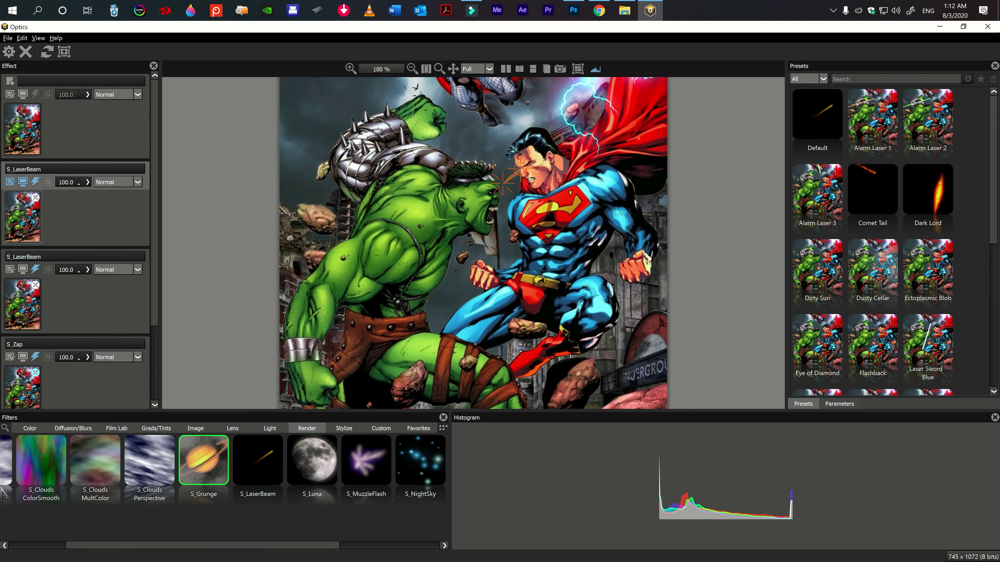
scroll(65, 291, down, 1)
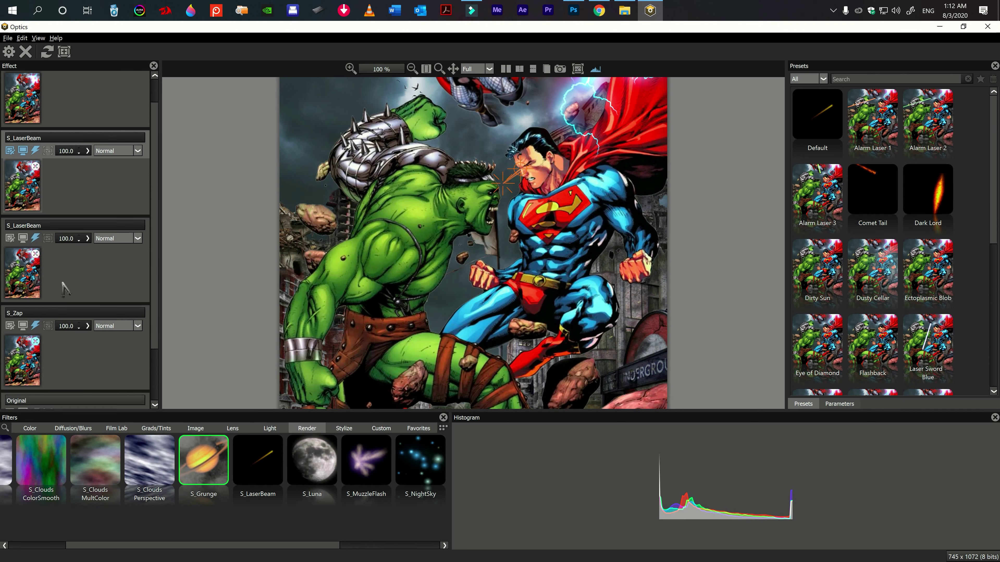
scroll(65, 291, down, 1)
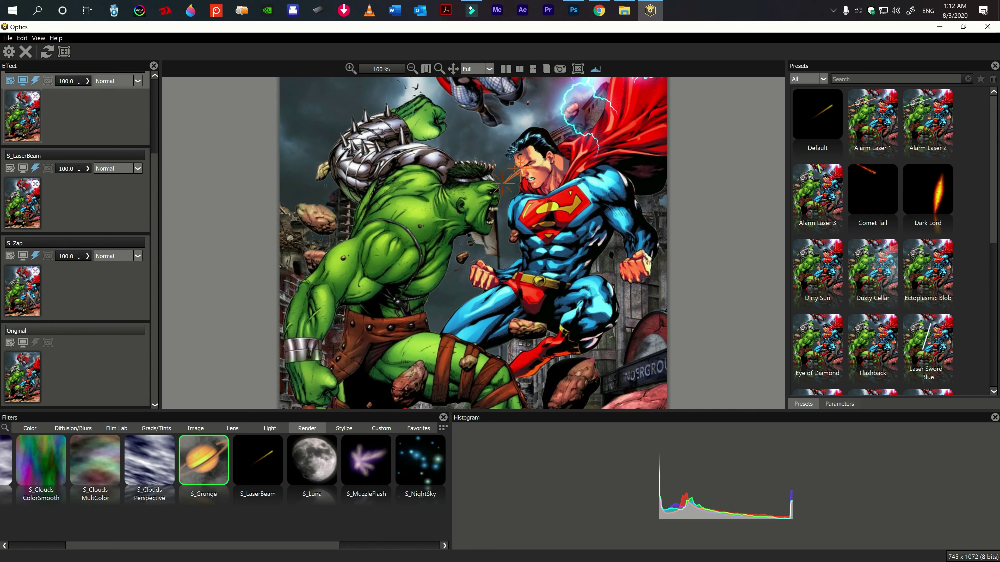
Toggle the S_Zap lightning off and on to compare, then select the empty top layer.
click(30, 298)
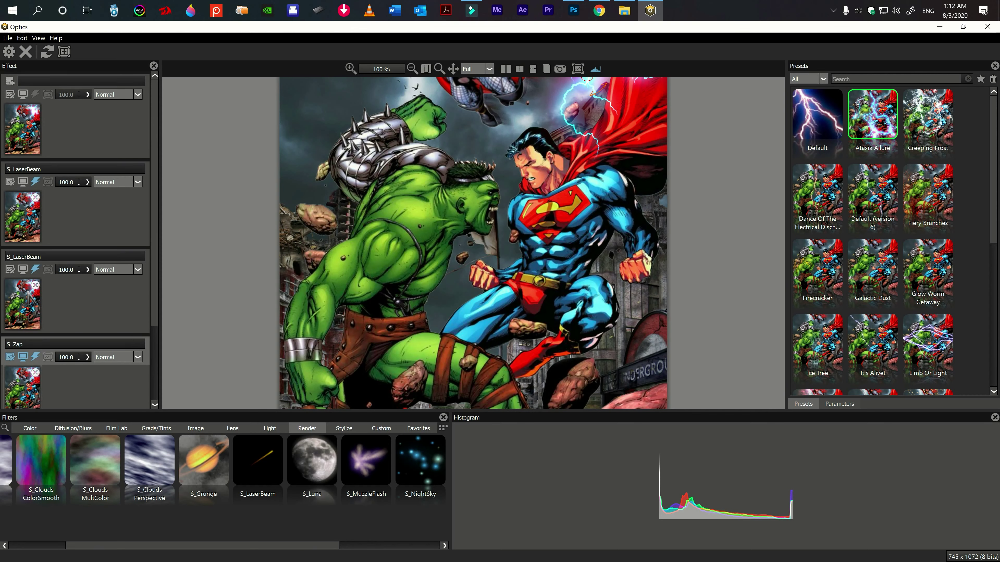
scroll(31, 300, down, 1)
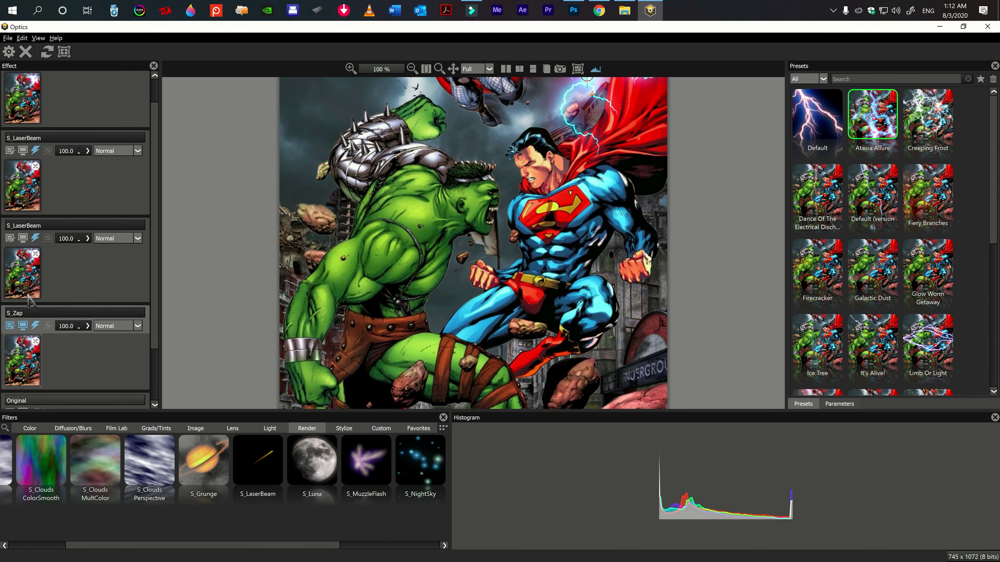
click(36, 326)
click(37, 326)
scroll(36, 240, up, 1)
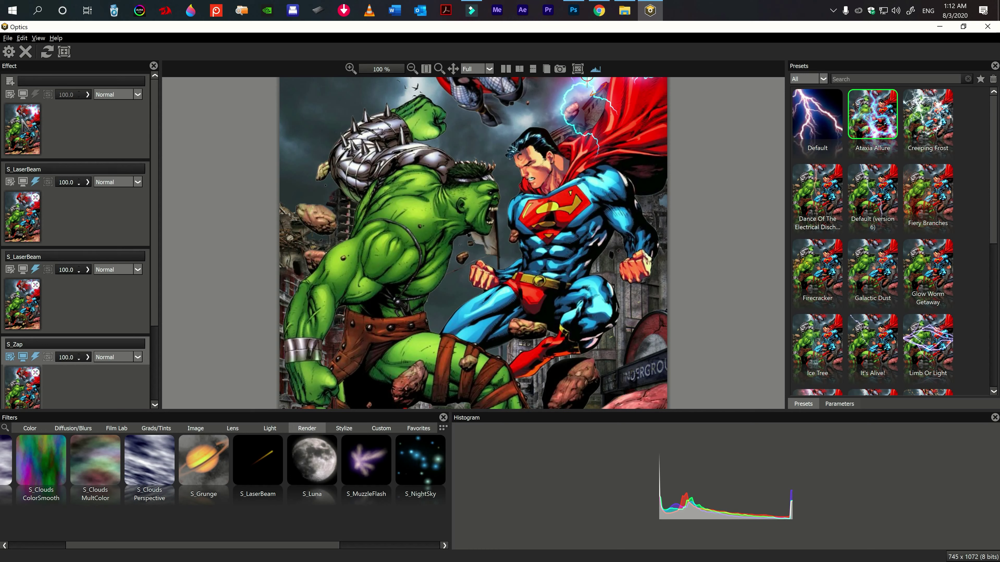
click(22, 118)
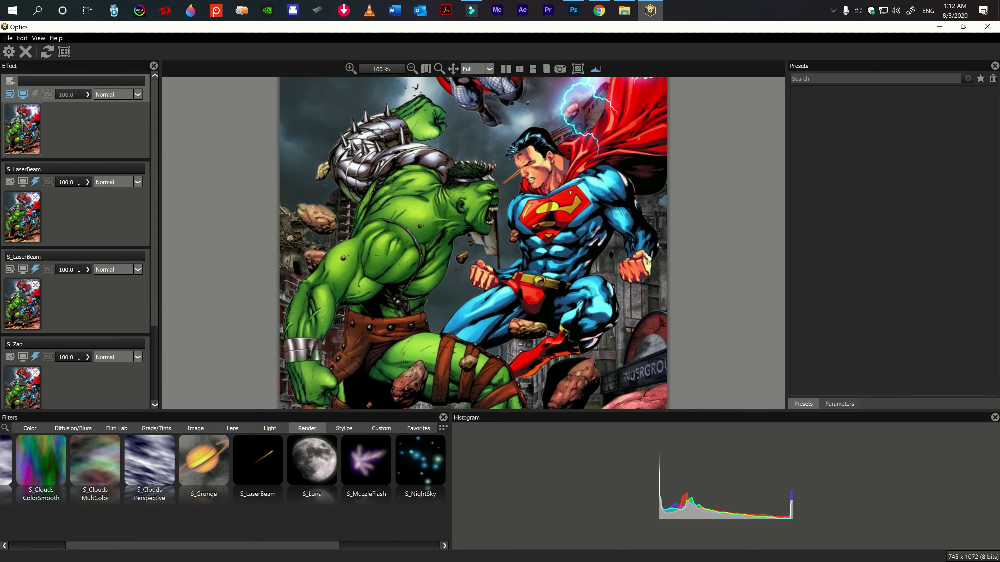
scroll(717, 207, up, 2)
scroll(717, 203, down, 5)
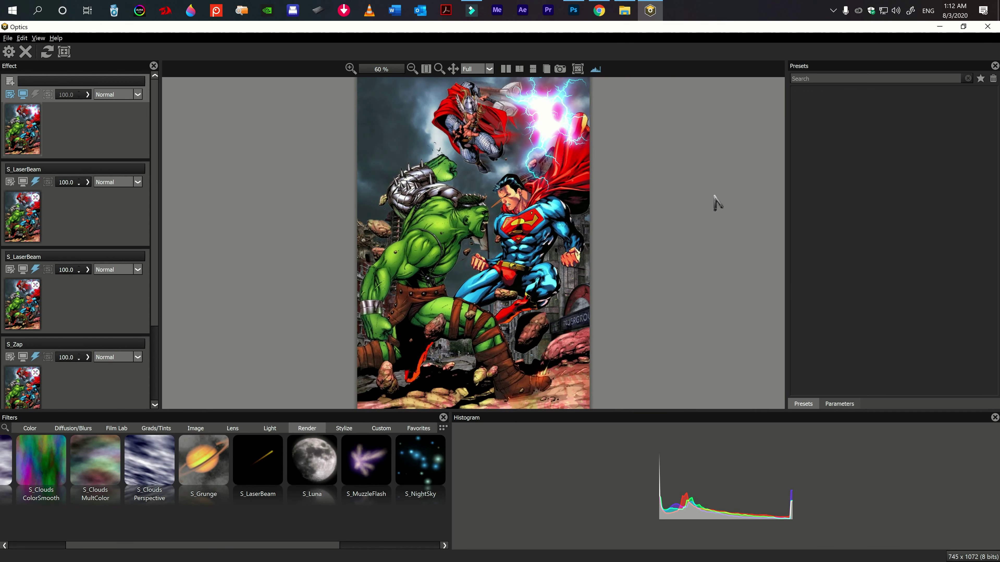
scroll(717, 202, down, 2)
scroll(718, 203, up, 2)
Apply the Optics lightning and eye-laser effects onto the Photoshop Background layer and inspect them.
click(8, 52)
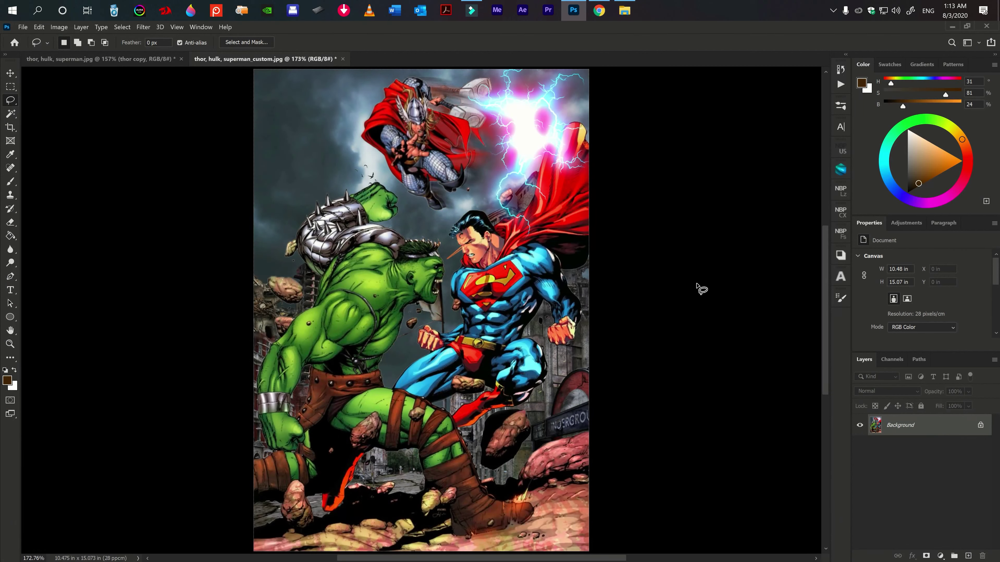
scroll(561, 282, down, 2)
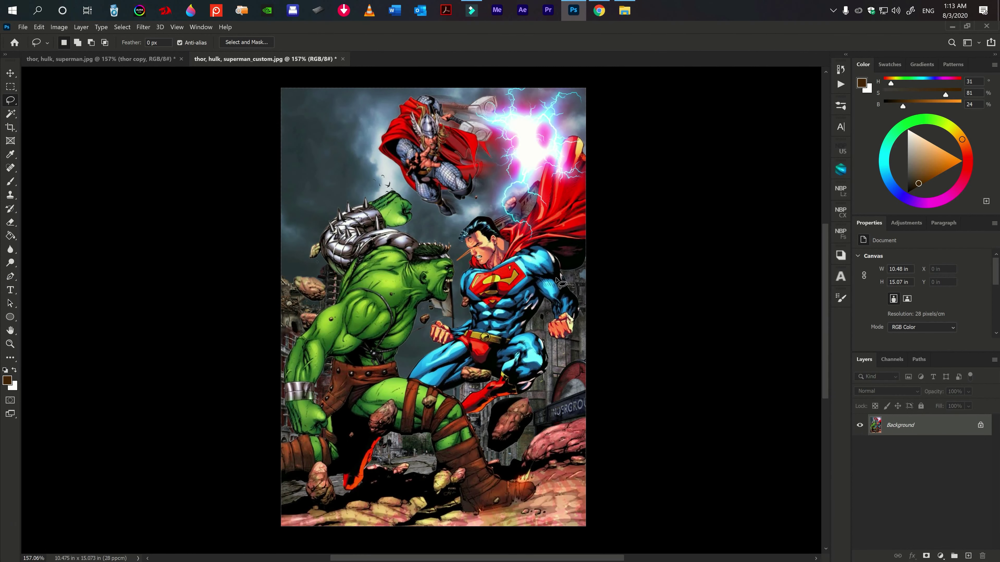
scroll(561, 283, down, 2)
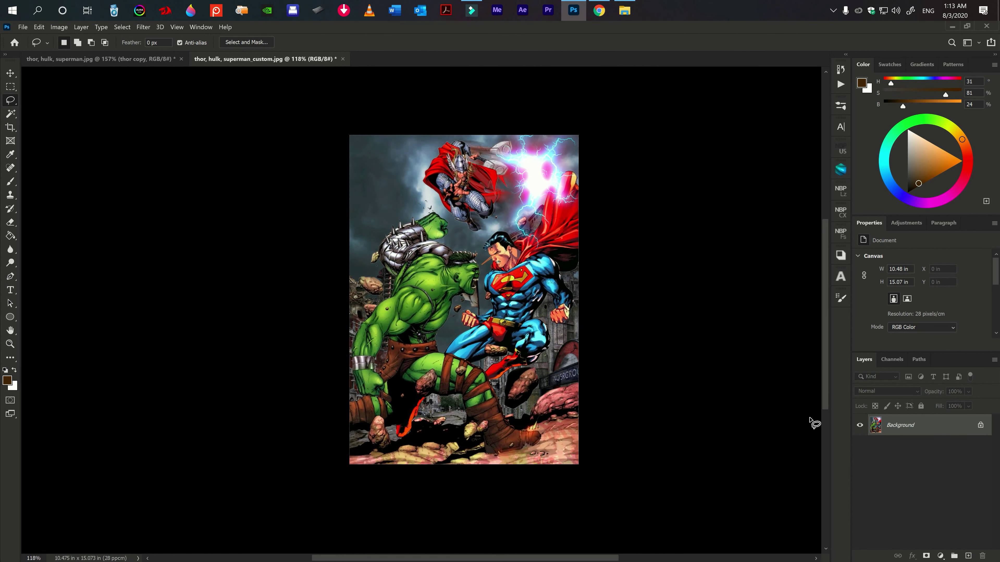
scroll(809, 420, up, 2)
scroll(618, 347, up, 2)
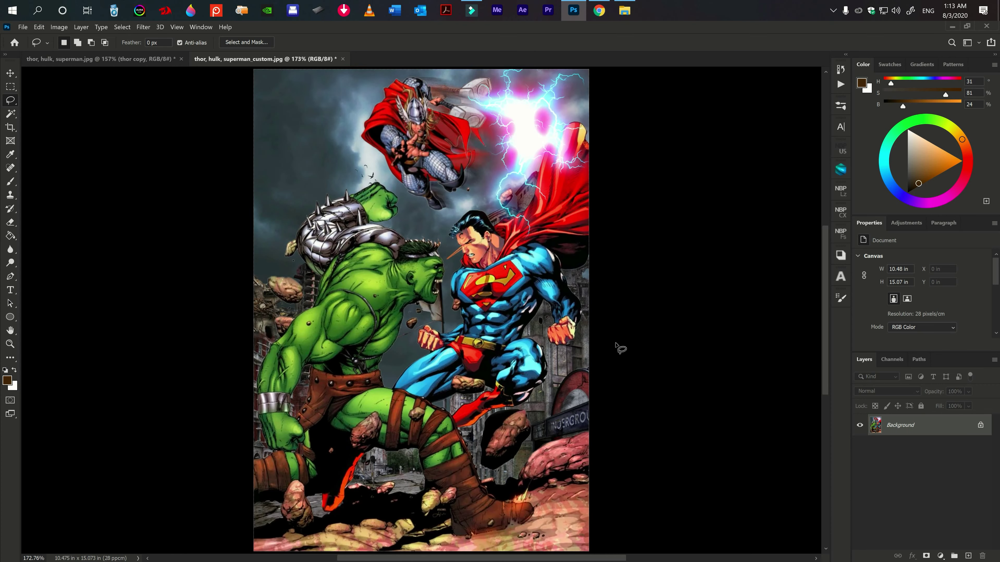
scroll(616, 348, down, 1)
scroll(617, 348, down, 1)
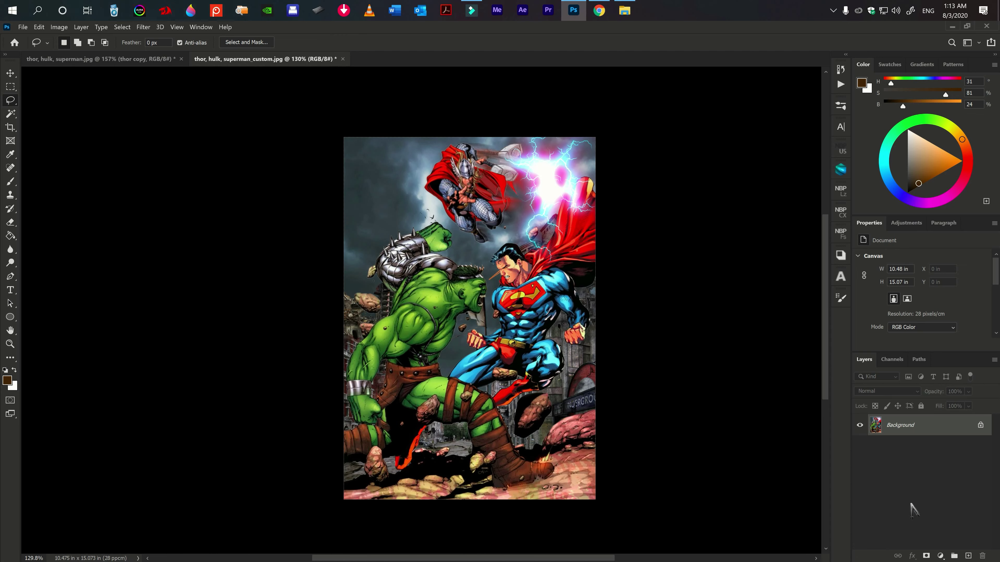
Add a Color Lookup adjustment layer using the SCIFI Alien Horror.cube 3D LUT.
click(941, 556)
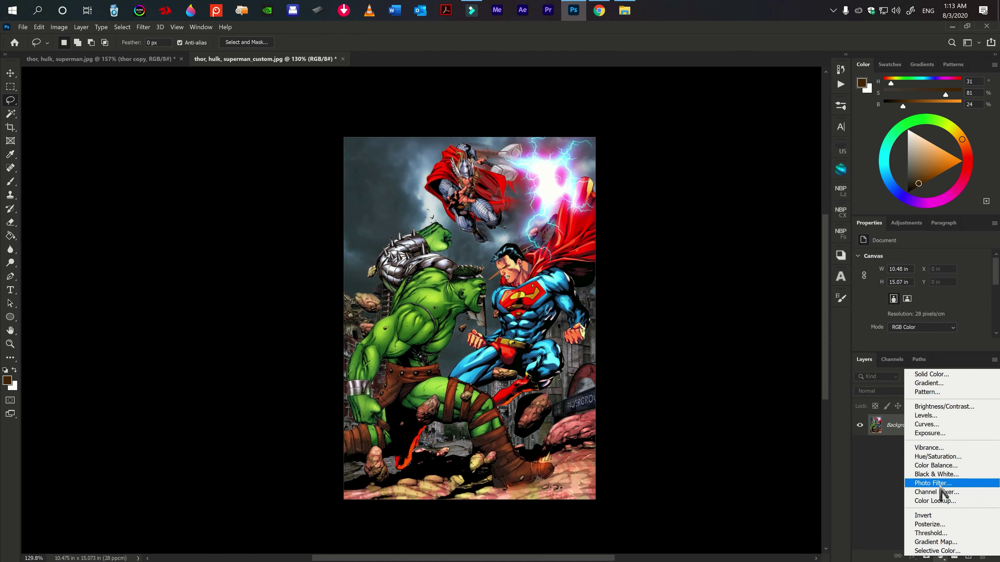
click(937, 501)
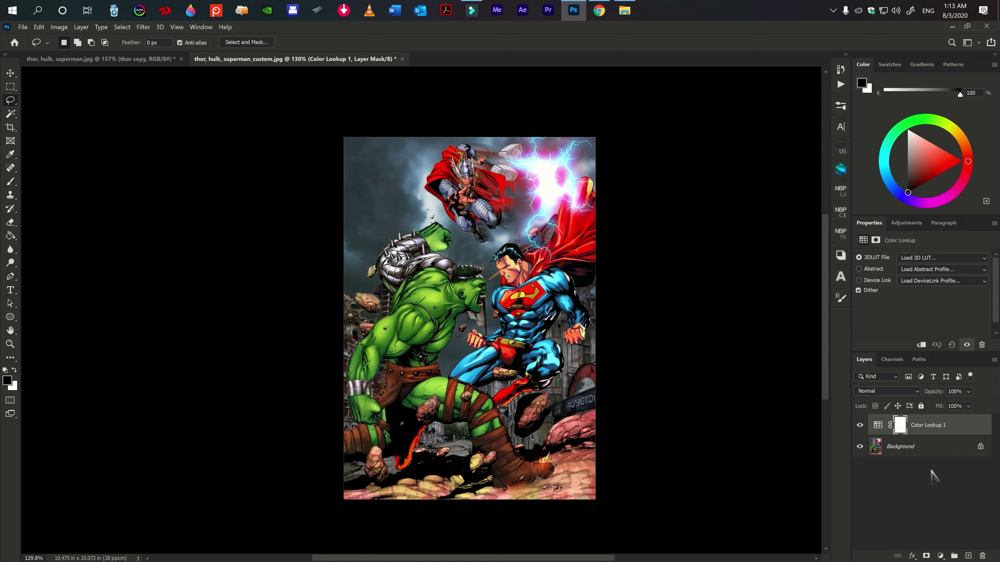
click(911, 259)
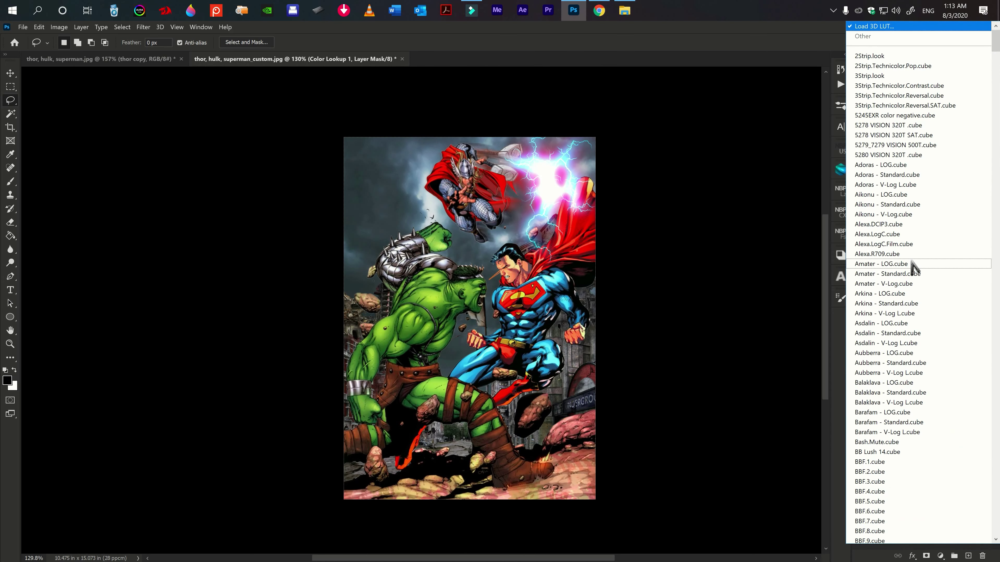
scroll(914, 294, down, 2)
scroll(914, 294, down, 2)
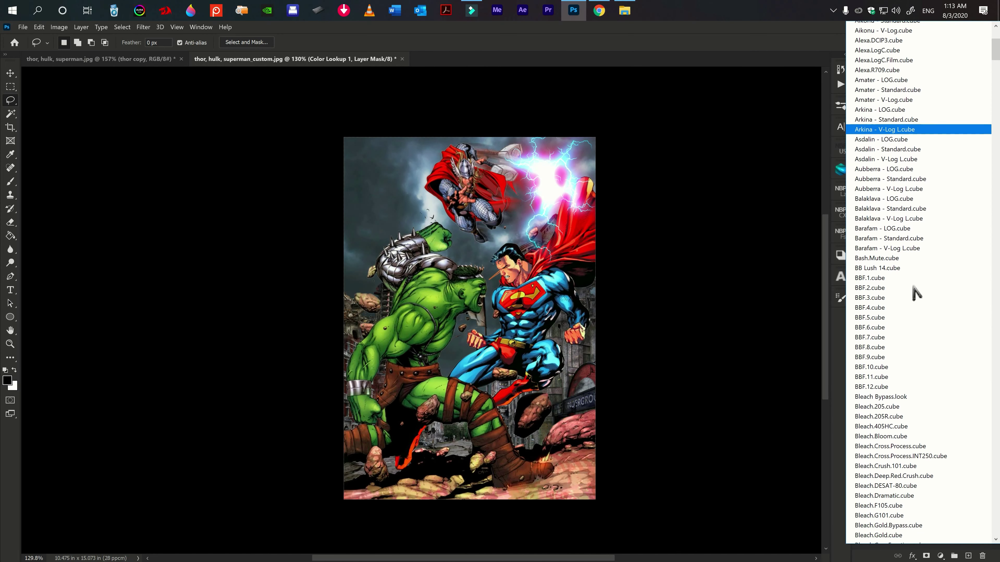
scroll(914, 294, down, 2)
scroll(914, 292, down, 3)
scroll(894, 404, down, 3)
scroll(893, 443, down, 3)
scroll(900, 438, down, 3)
mouse_move(994, 89)
mouse_down()
mouse_move(984, 477)
mouse_move(988, 438)
mouse_up()
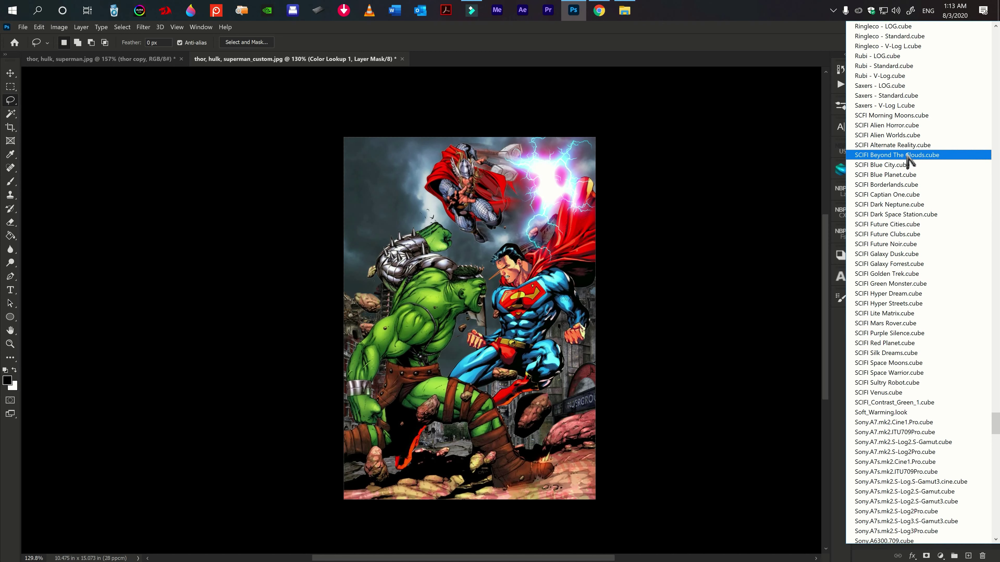
click(907, 126)
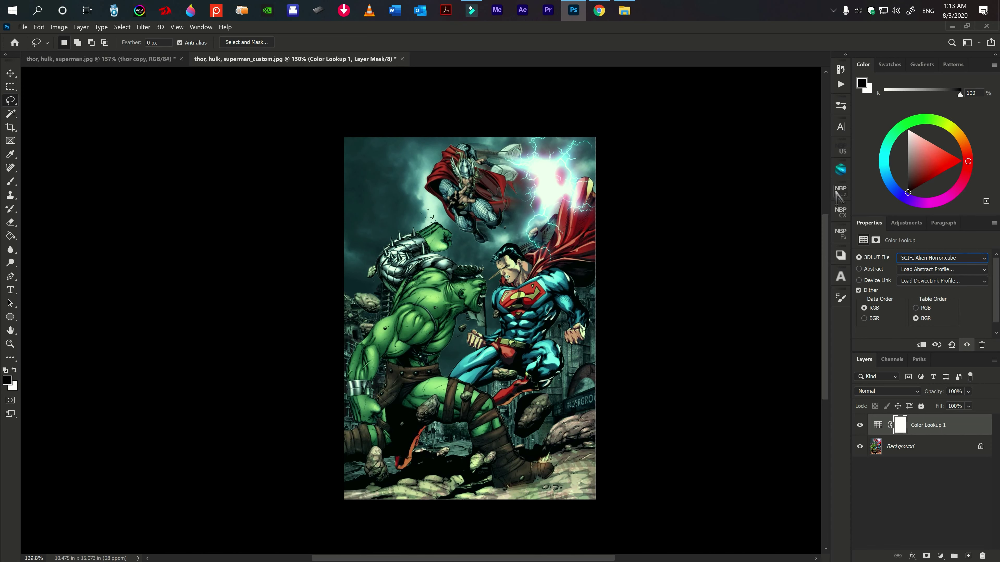
Browse the other 3D LUT files, then keep SCIFI Alien Horror.cube.
click(918, 258)
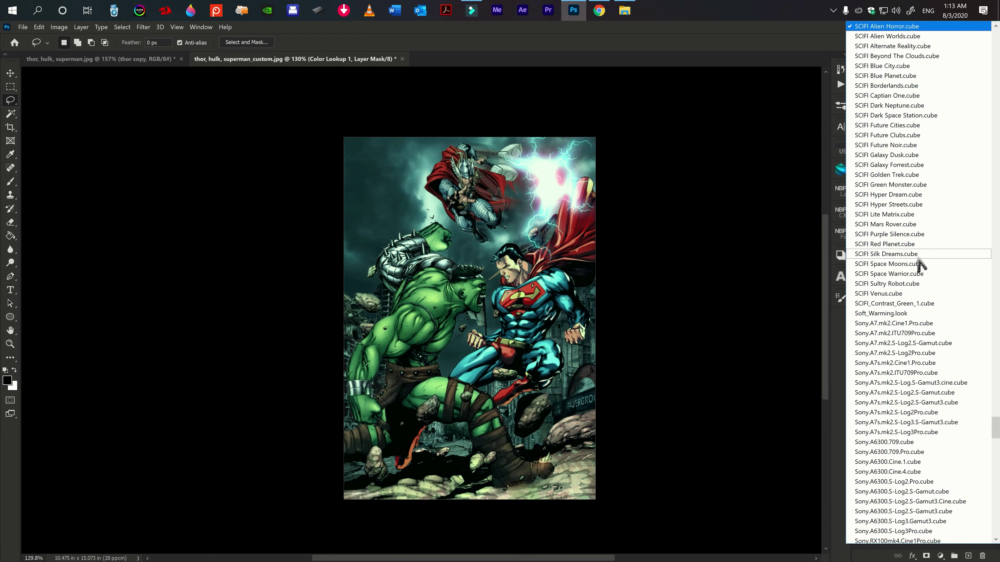
scroll(916, 223, up, 3)
scroll(912, 107, up, 1)
scroll(912, 107, up, 2)
scroll(912, 106, up, 1)
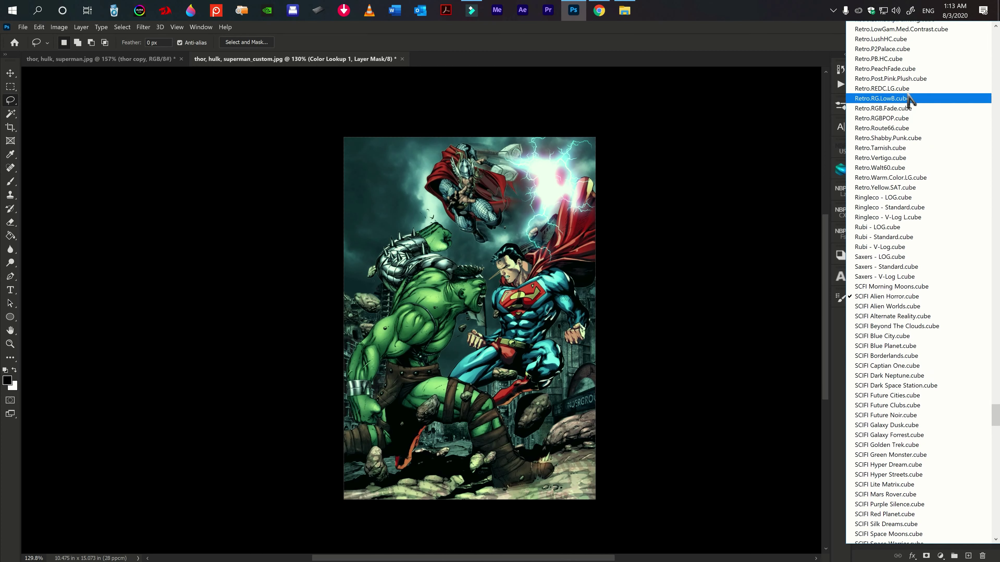
scroll(910, 100, up, 4)
scroll(908, 87, up, 1)
scroll(908, 87, up, 2)
scroll(908, 87, up, 1)
scroll(909, 86, up, 2)
scroll(908, 88, up, 2)
scroll(908, 88, up, 2)
scroll(908, 88, up, 2)
scroll(909, 89, up, 2)
scroll(909, 88, up, 1)
scroll(908, 87, up, 2)
scroll(909, 88, up, 1)
scroll(909, 89, up, 1)
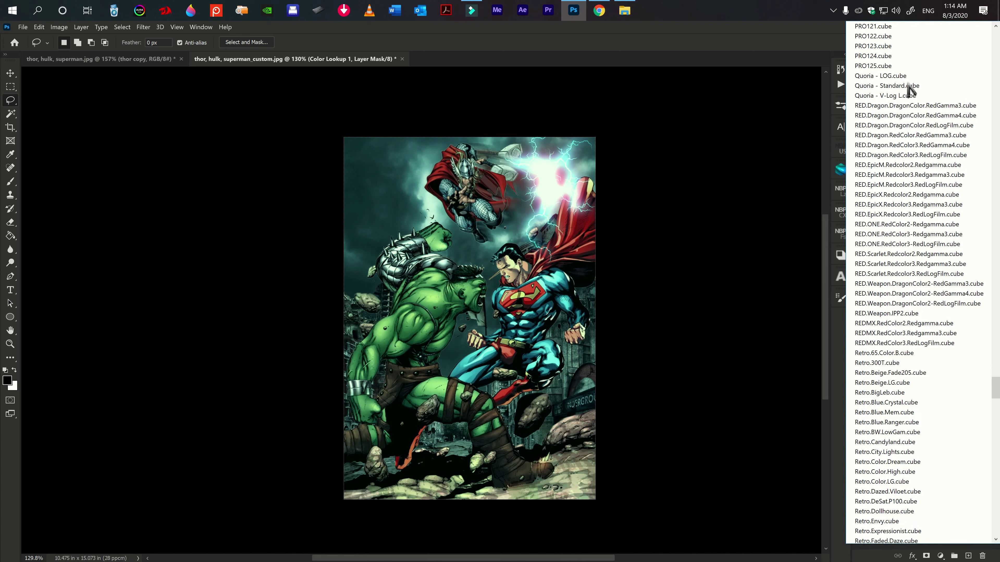
scroll(935, 112, up, 3)
scroll(937, 116, up, 3)
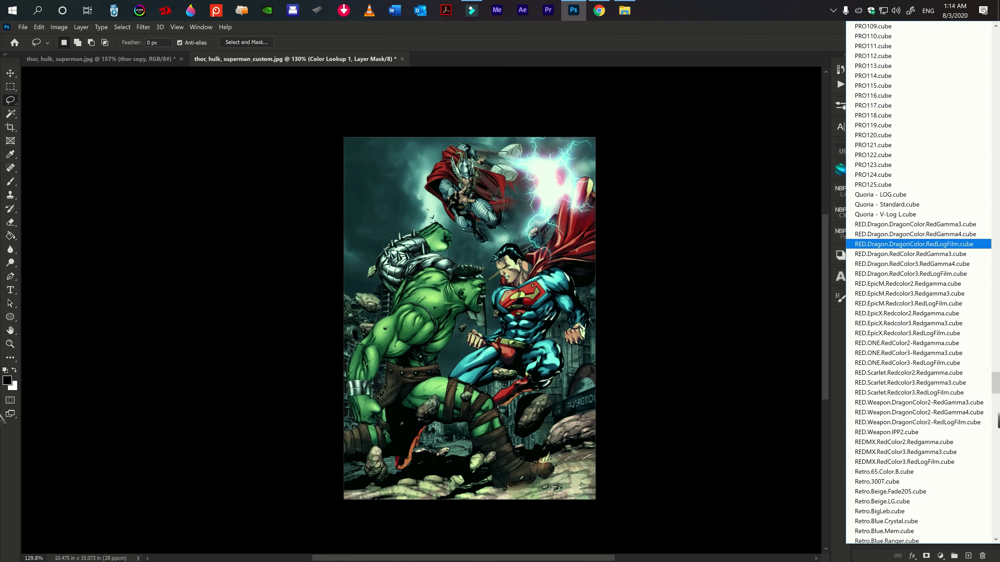
drag(996, 395, 995, 338)
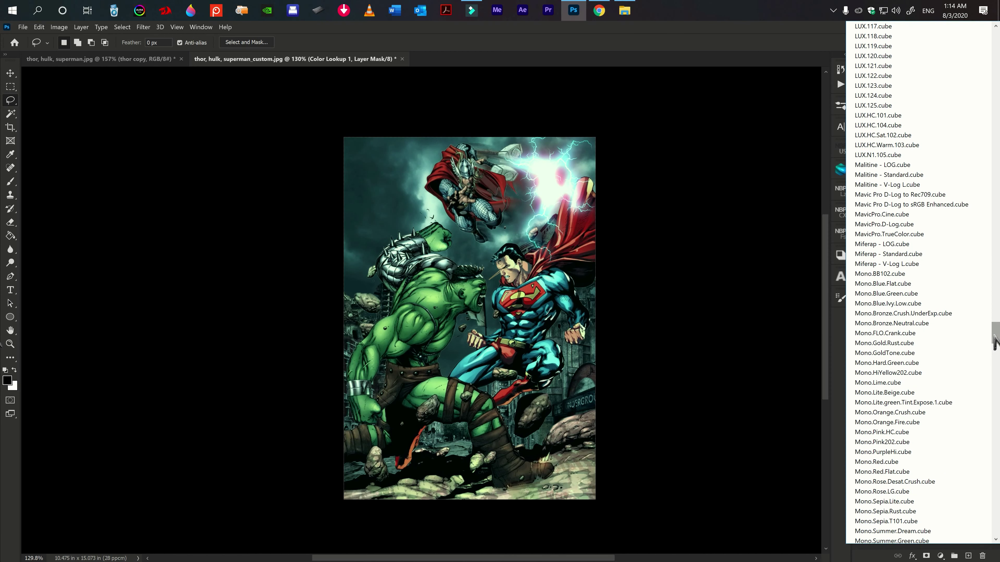
click(704, 328)
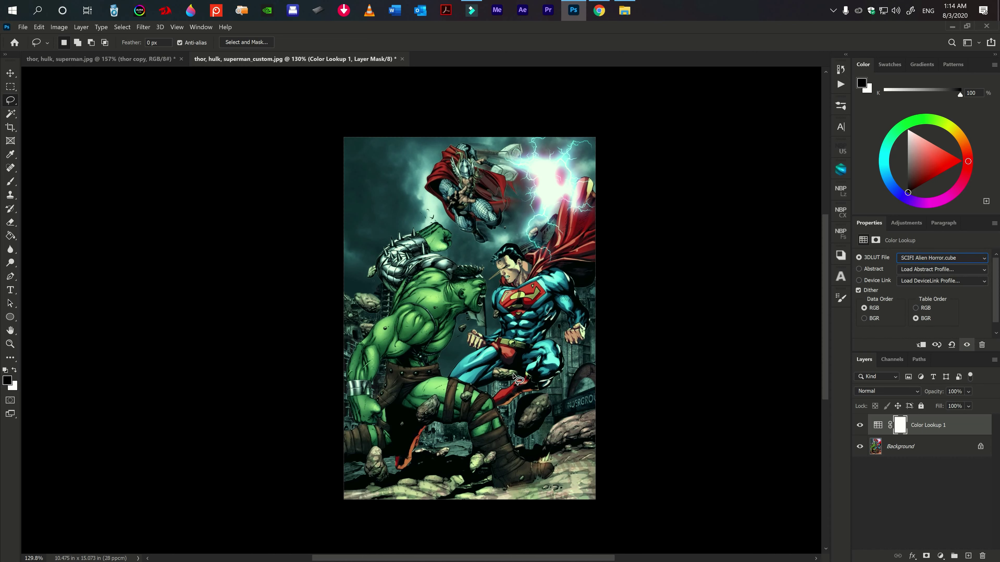
click(902, 453)
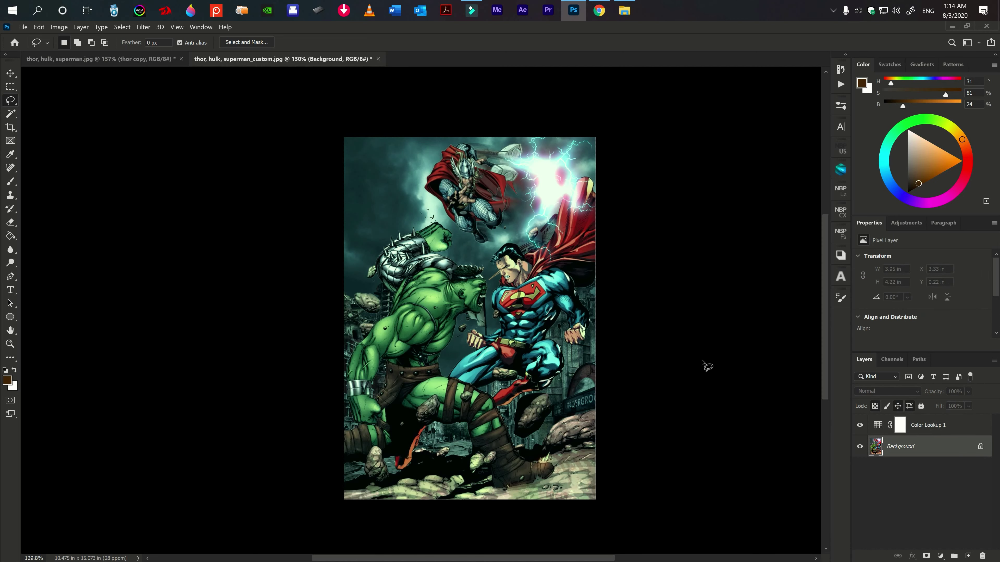
key(v)
scroll(596, 364, up, 1)
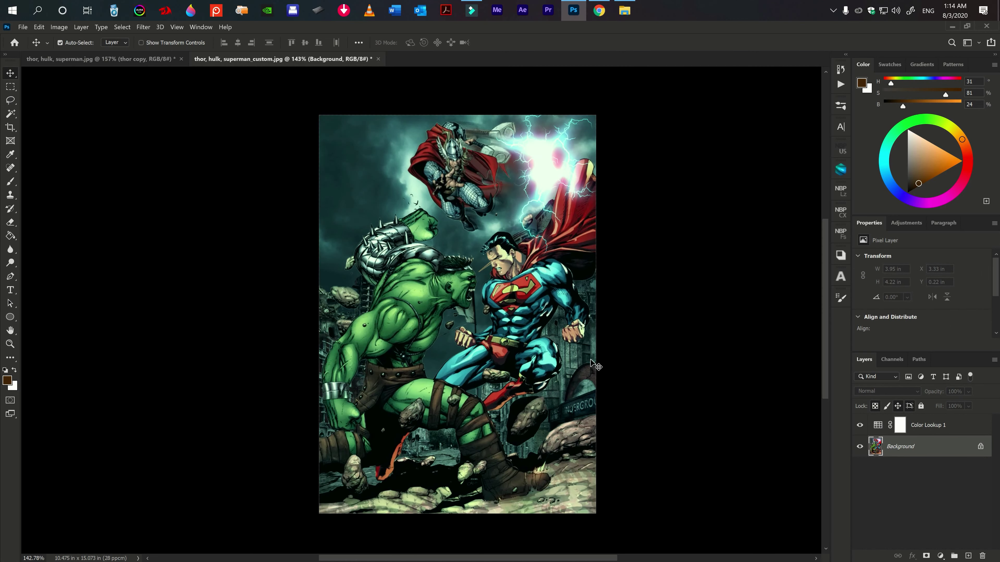
scroll(601, 362, up, 1)
scroll(622, 358, up, 1)
scroll(622, 356, up, 1)
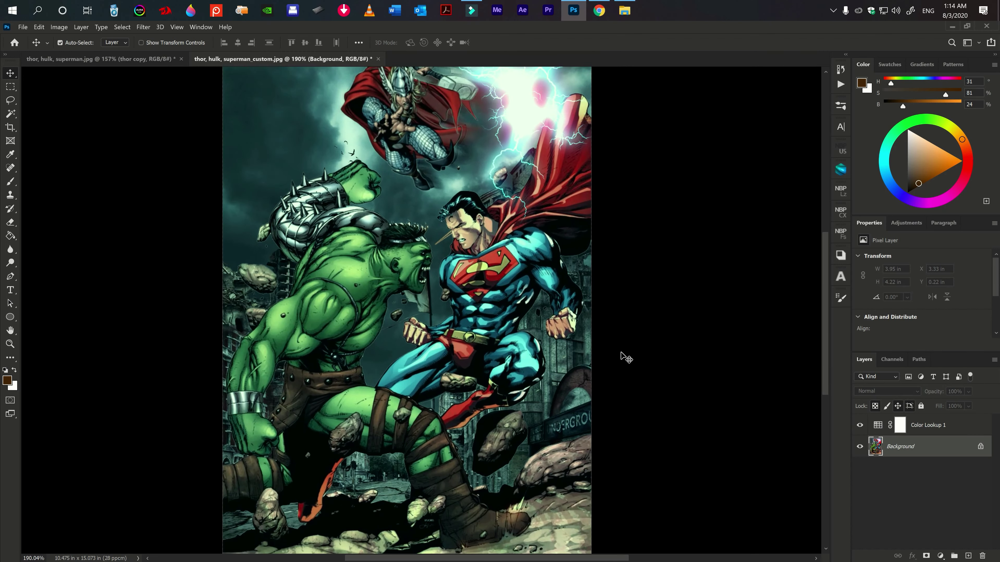
scroll(622, 356, up, 1)
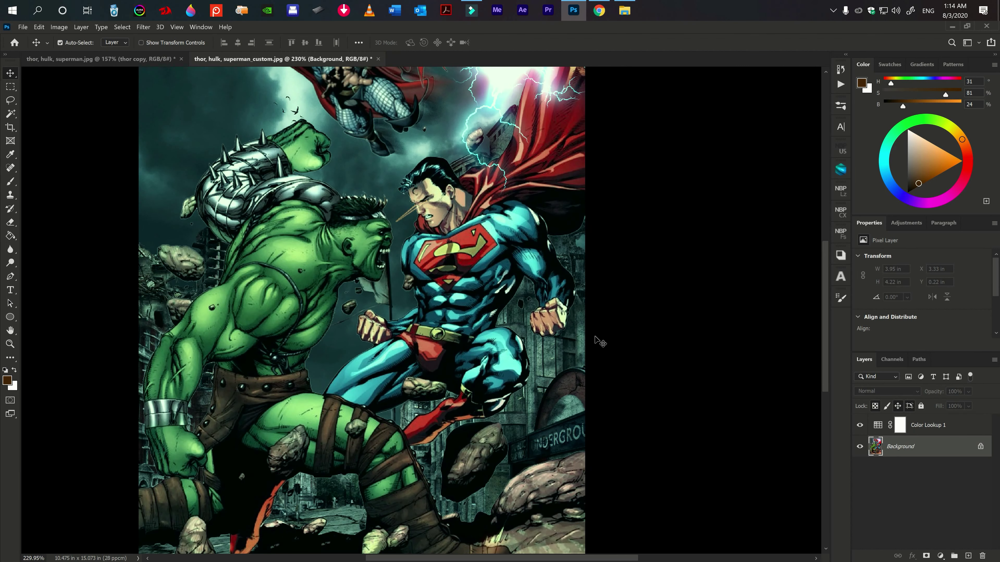
mouse_move(565, 340)
mouse_down()
mouse_move(553, 429)
mouse_move(551, 282)
mouse_up()
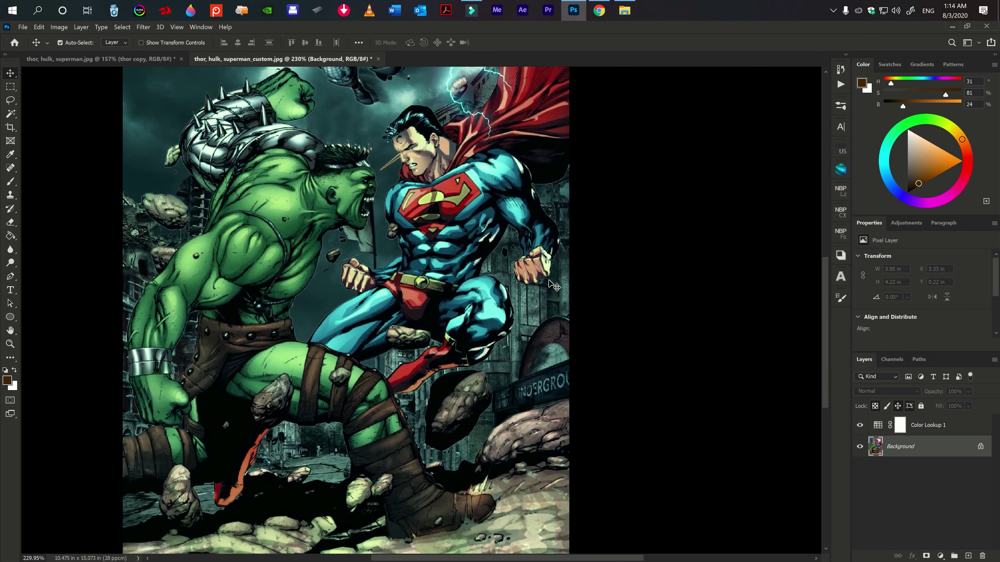